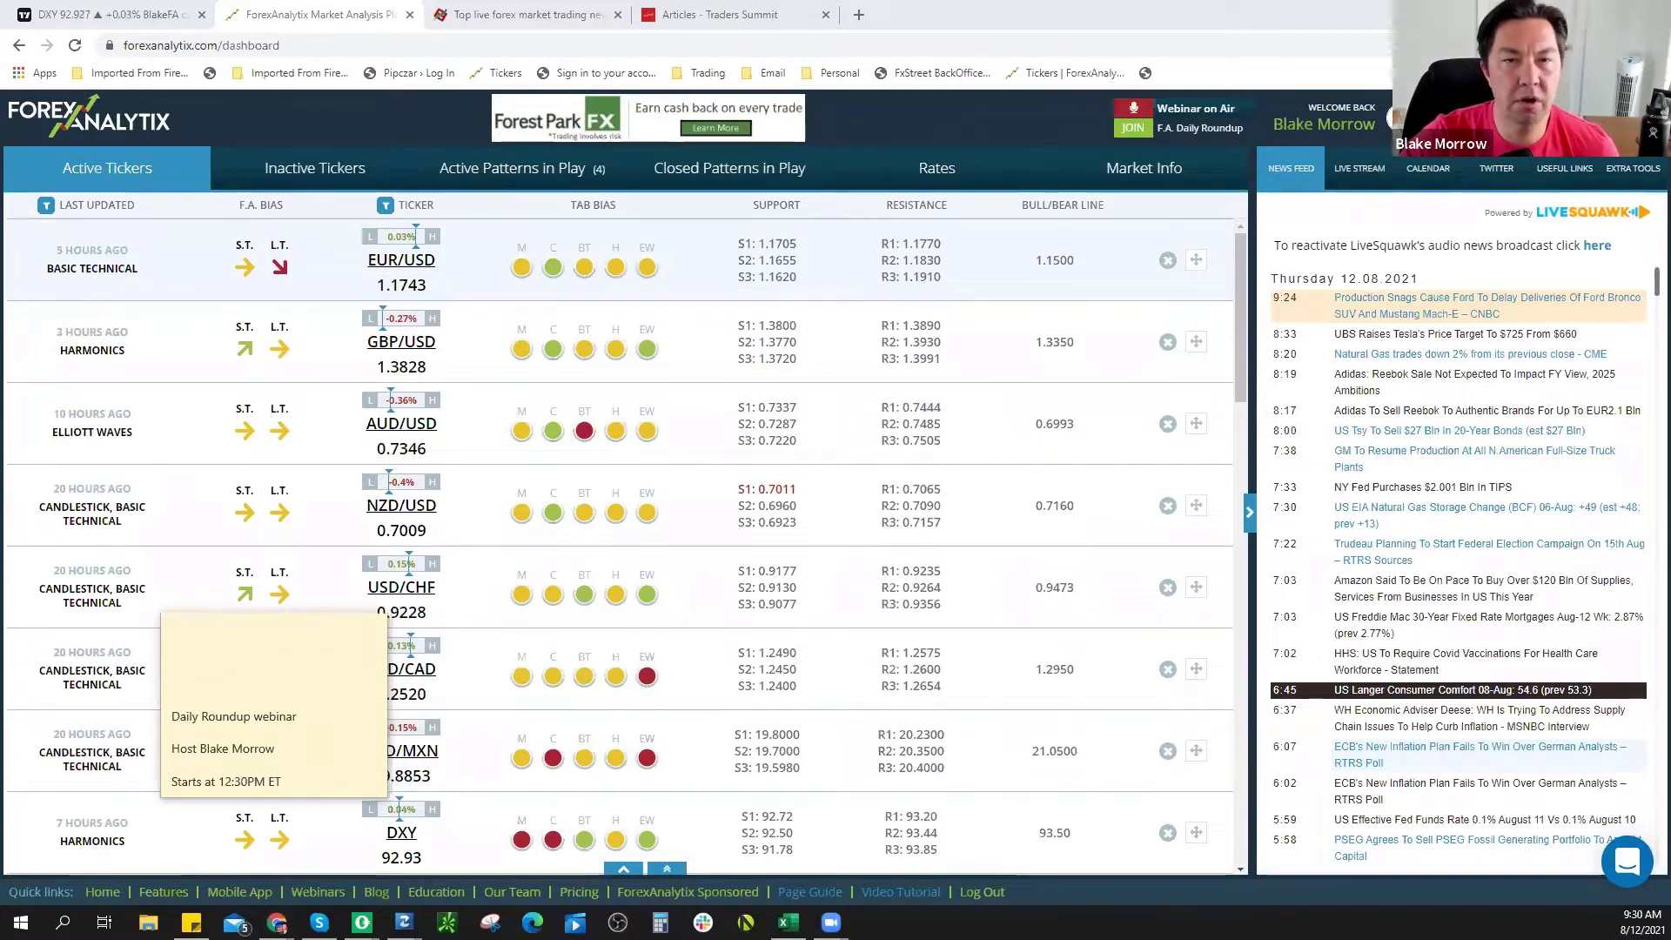
Switch from the ForexAnalytix active tickers dashboard to the TradingView DXY chart tab
left_click(113, 14)
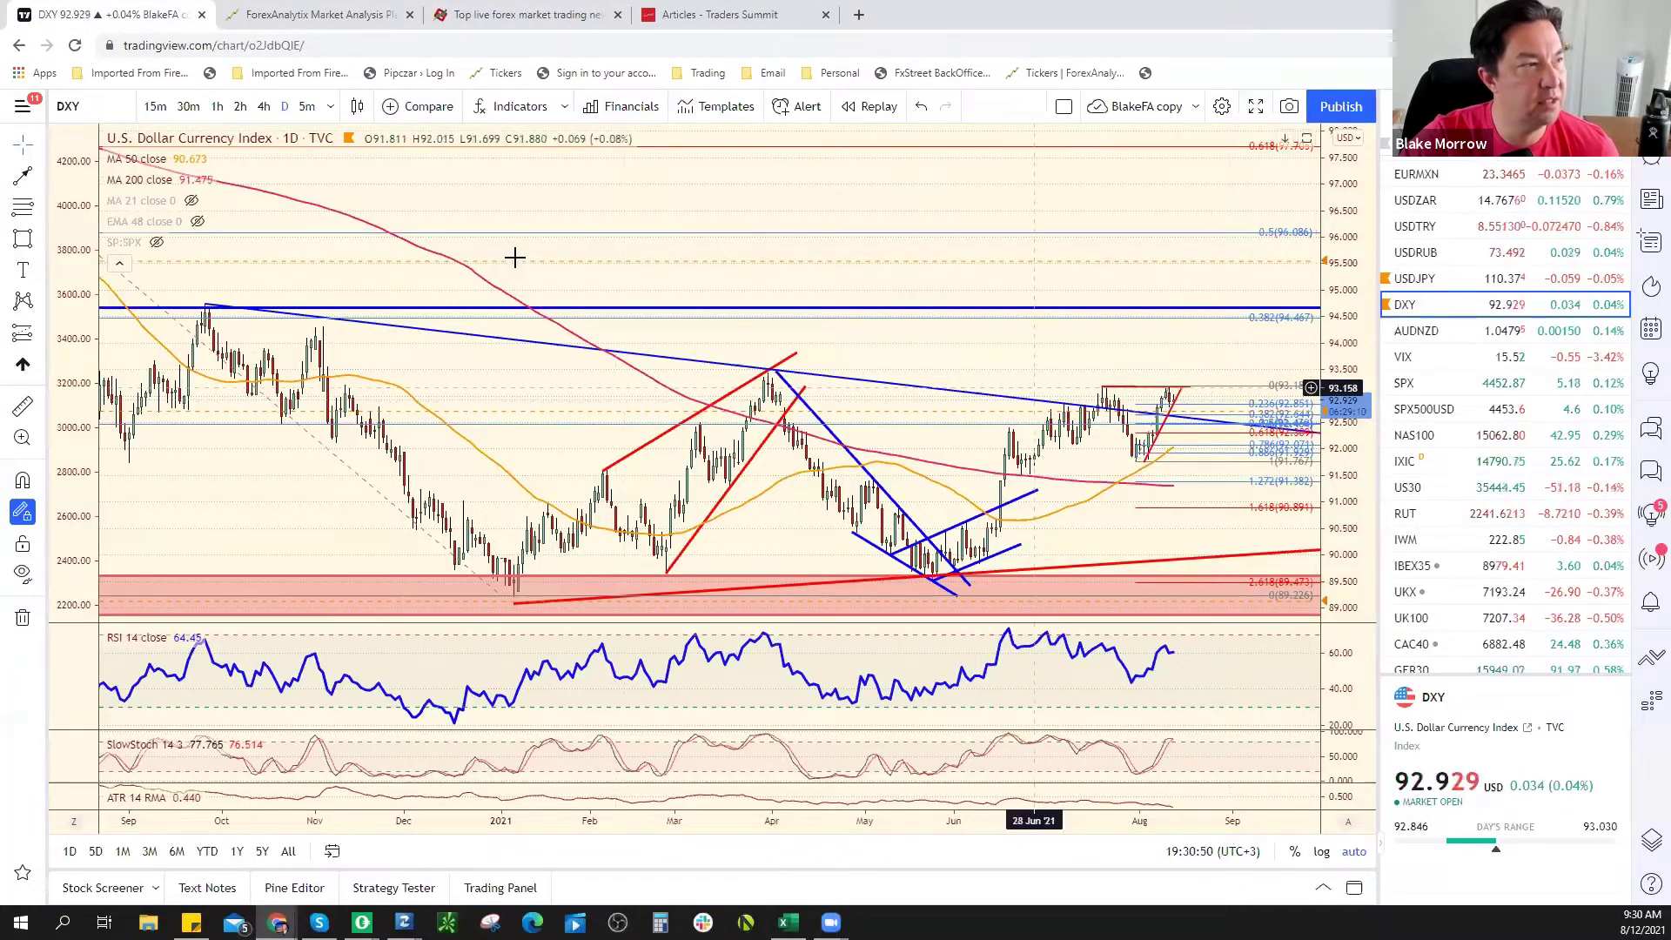
Set the DXY chart to the 4h timeframe, then open SPX500USD from the watchlist
left_click(264, 106)
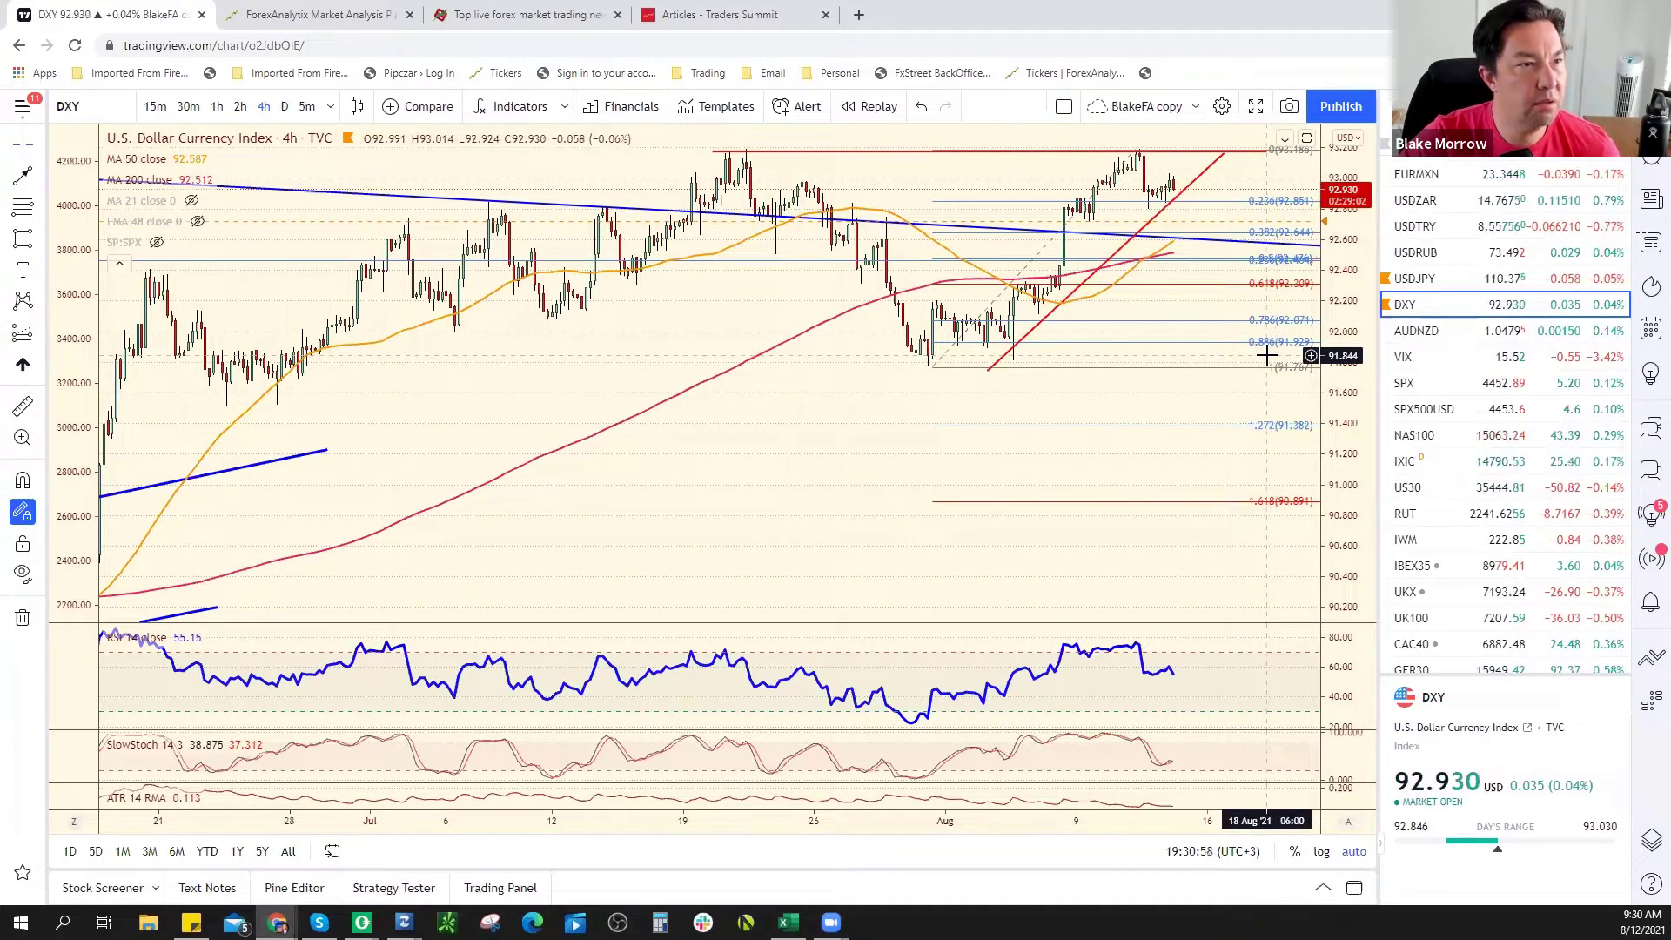
scroll(1445, 331, "up", 3)
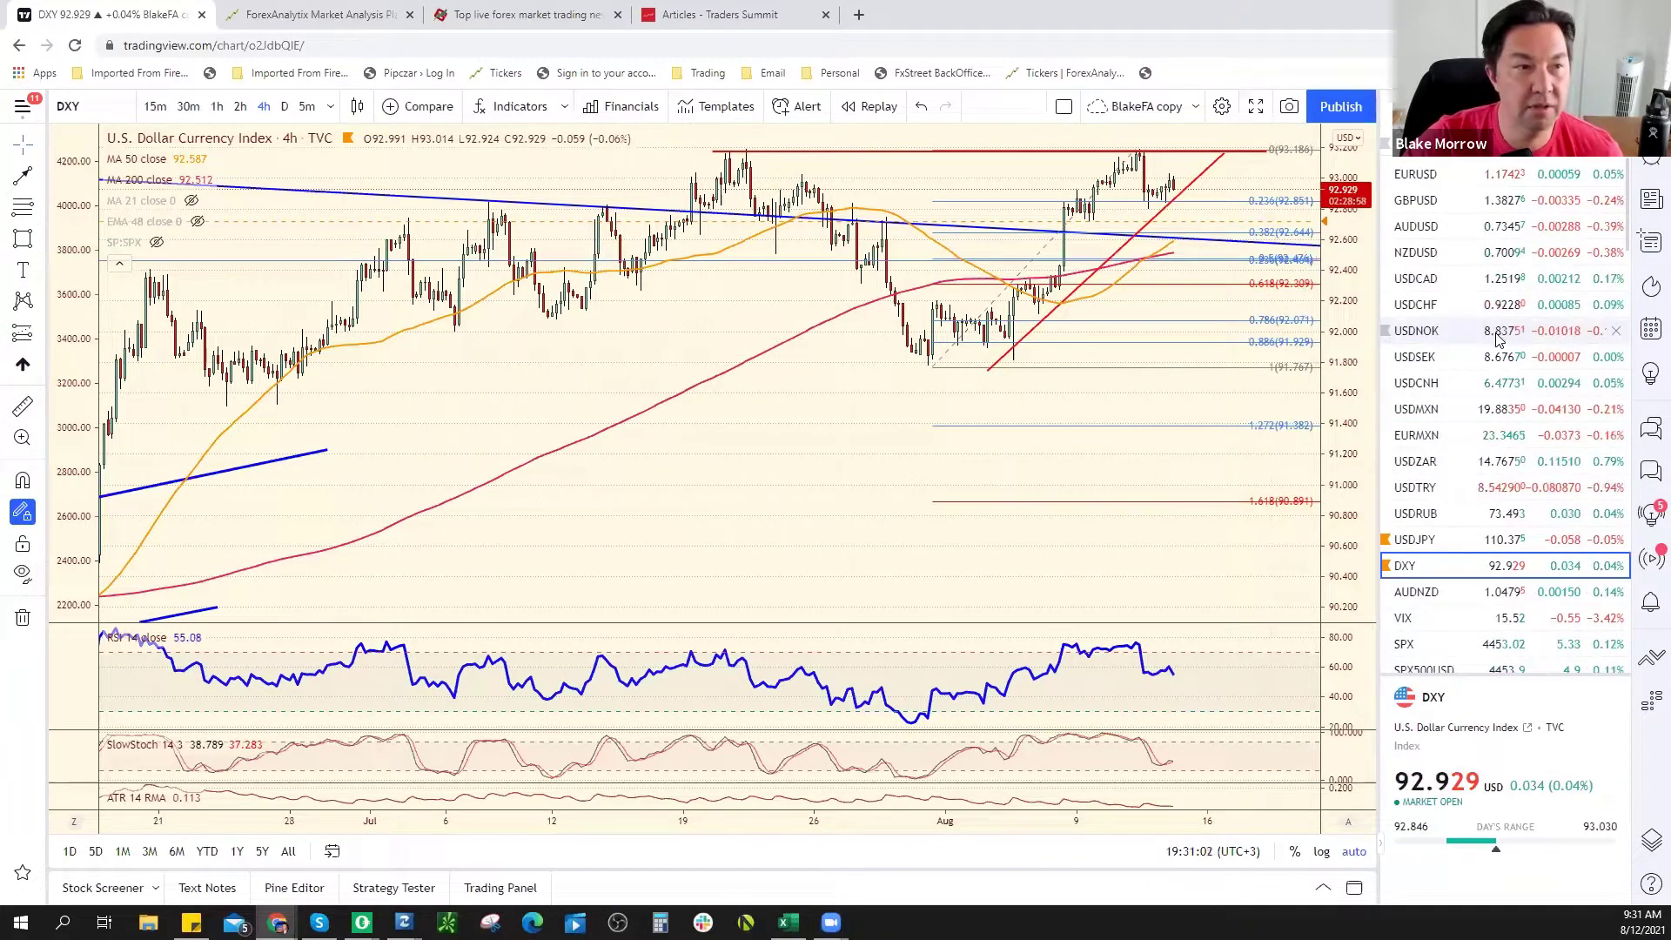
left_click(1470, 664)
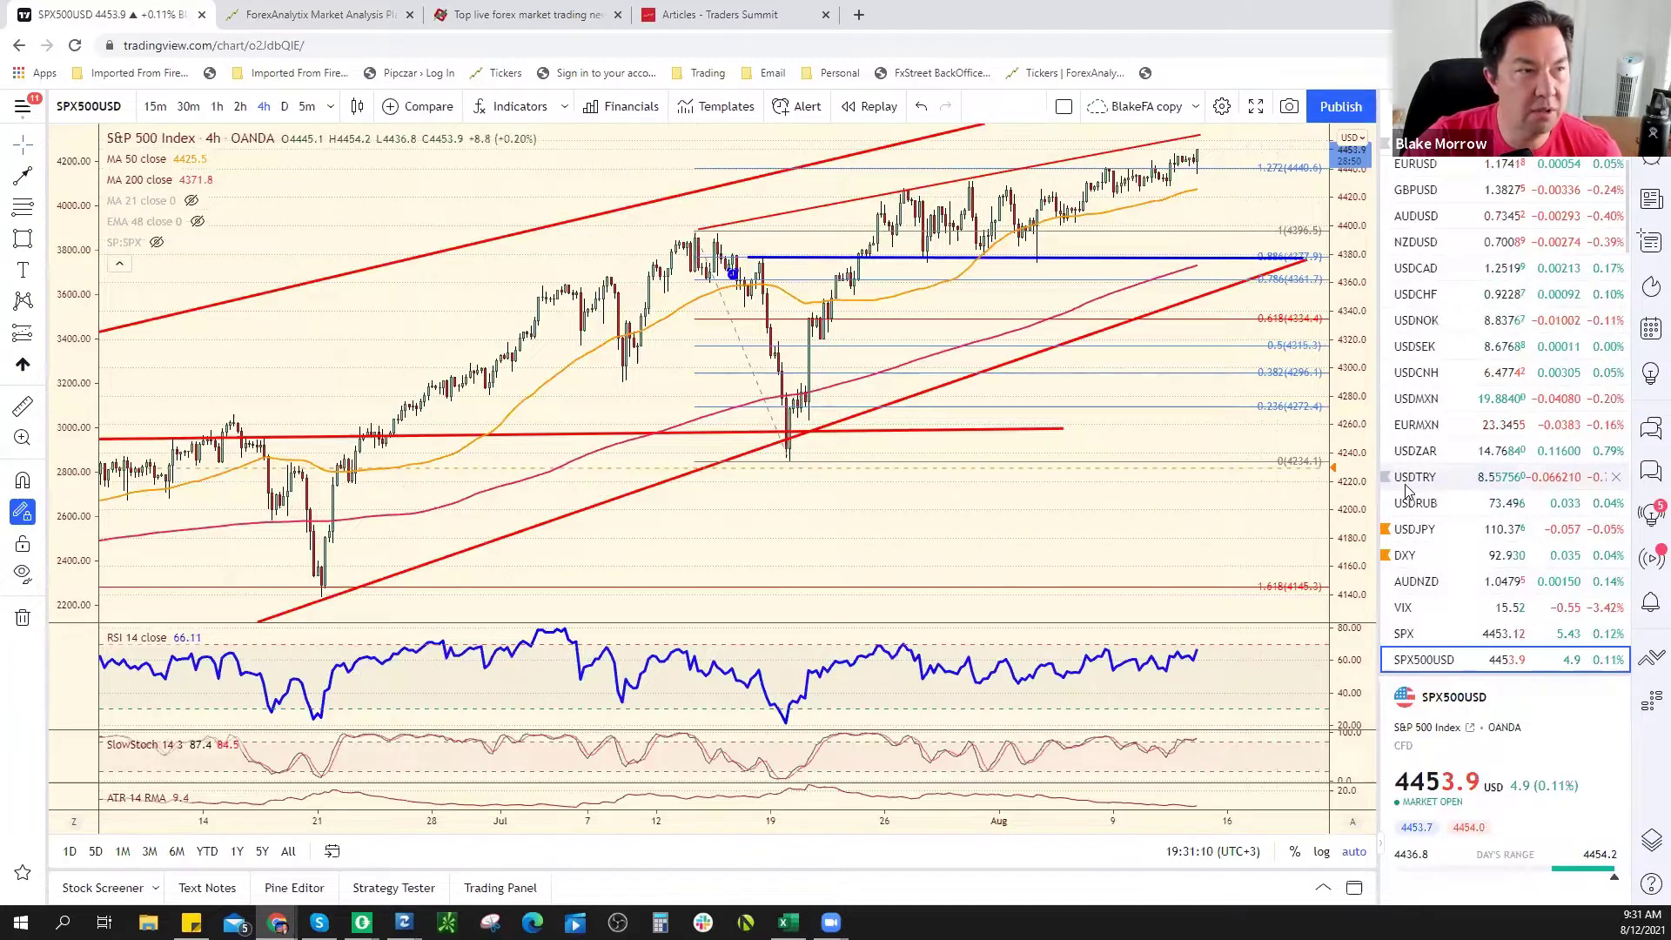
Open the EURUSD 4-hour chart from the watchlist
scroll(1117, 487, "down", 1)
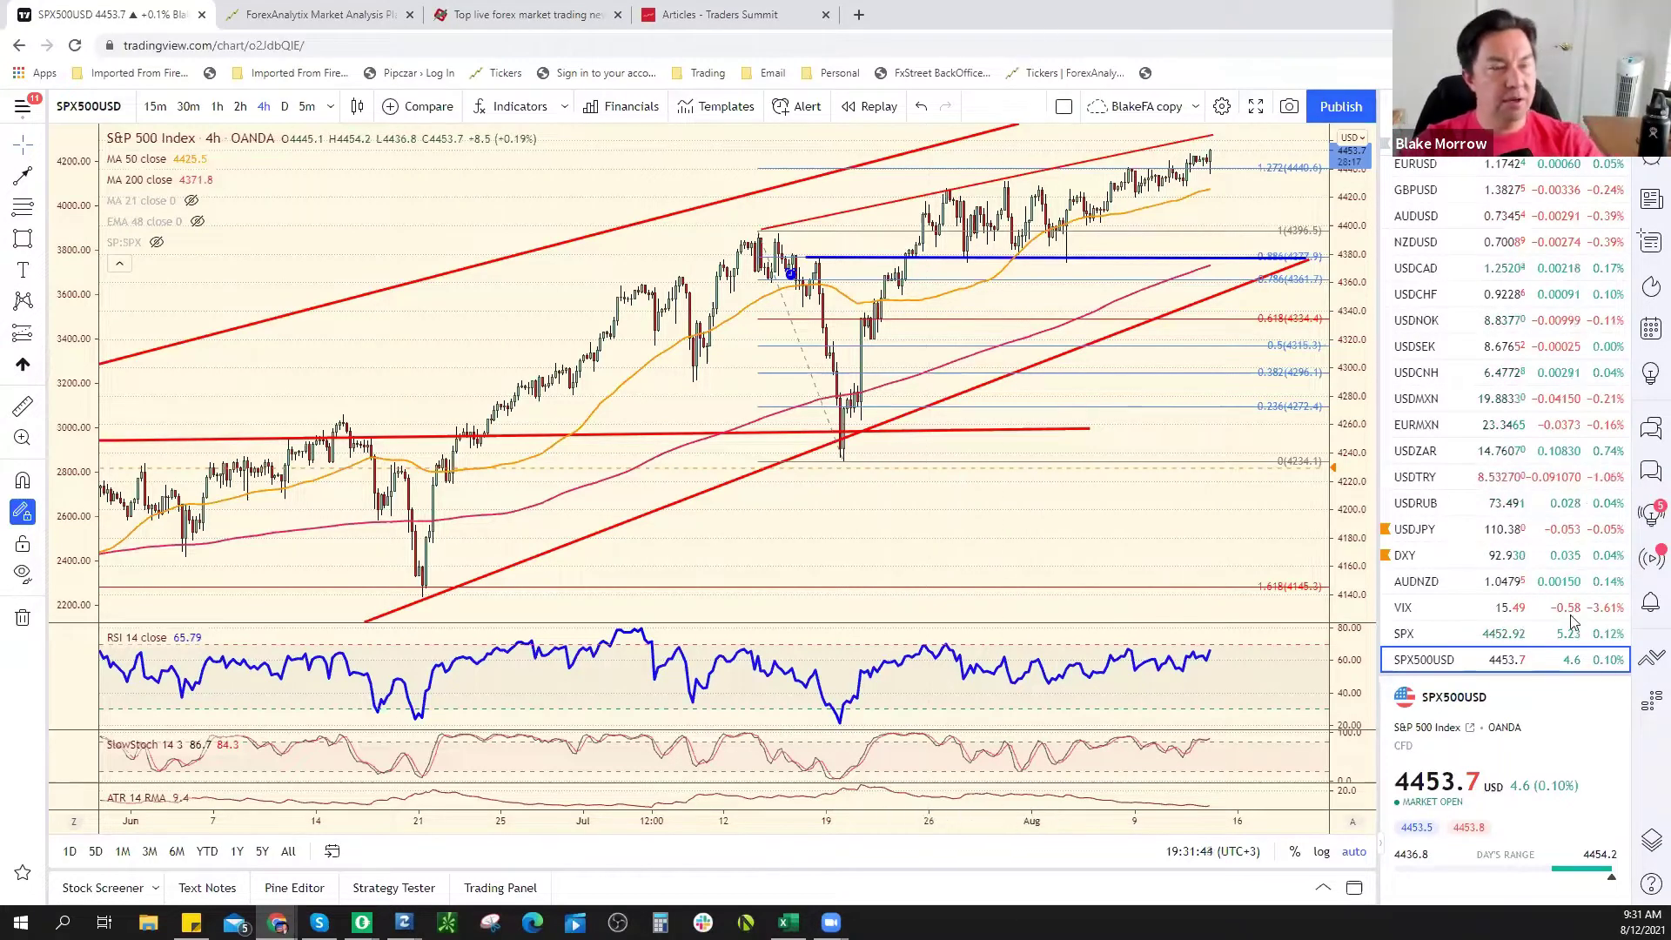
left_click(1427, 166)
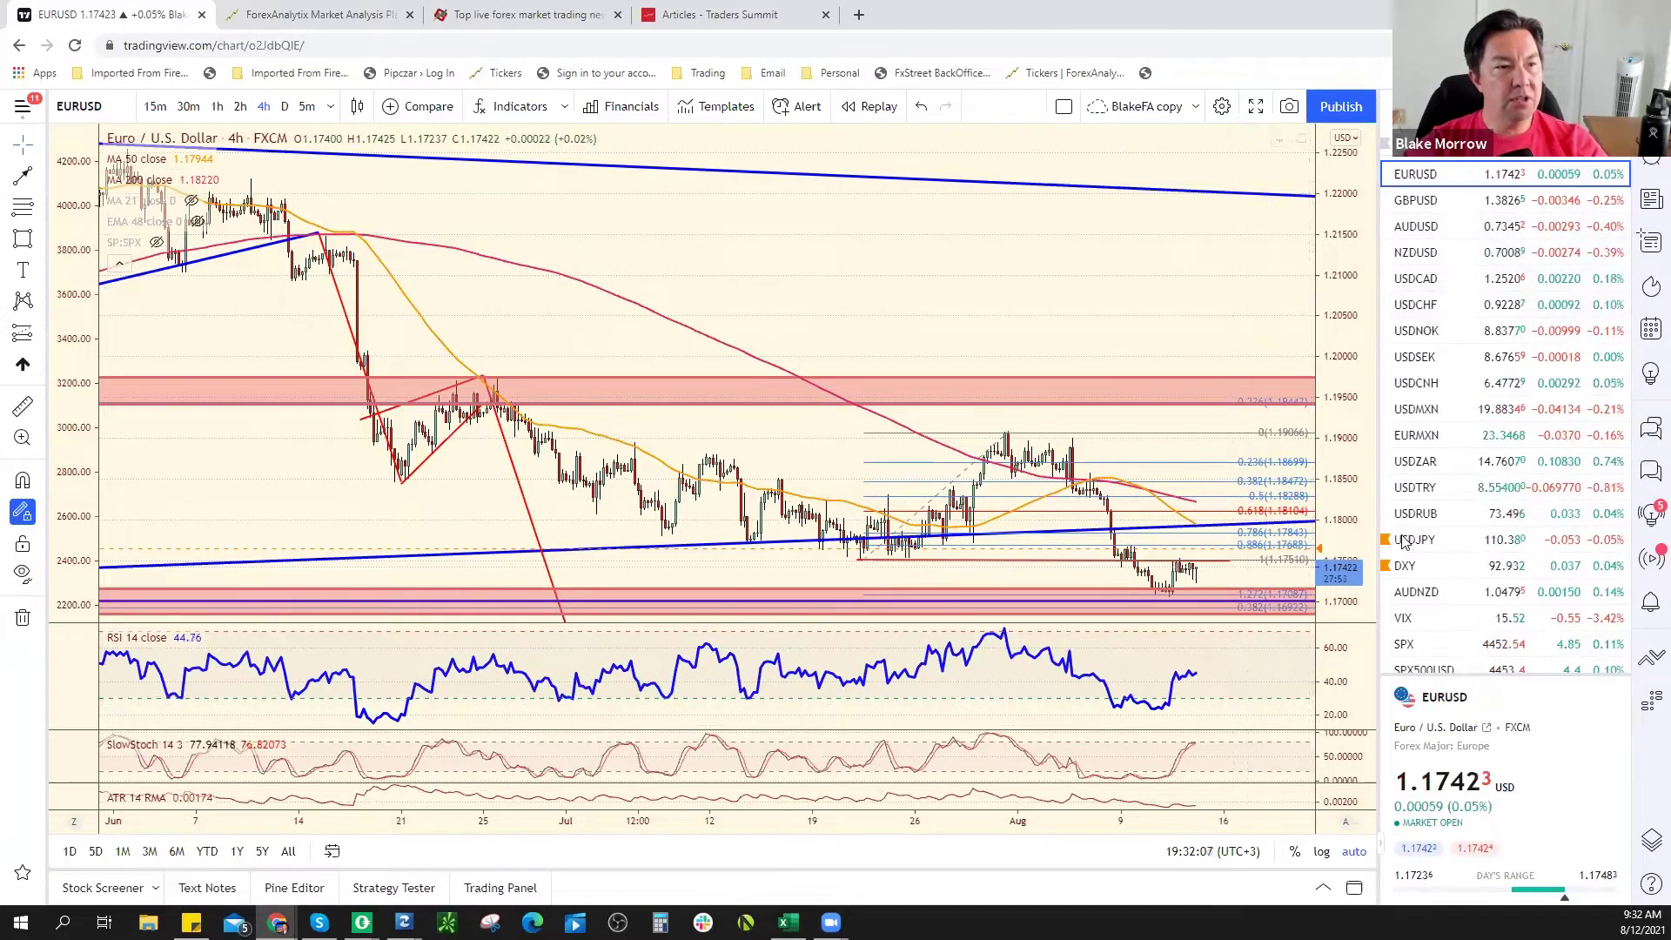
Open the EURJPY chart from further down the watchlist
scroll(1412, 534, "down", 2)
scroll(1411, 535, "down", 6)
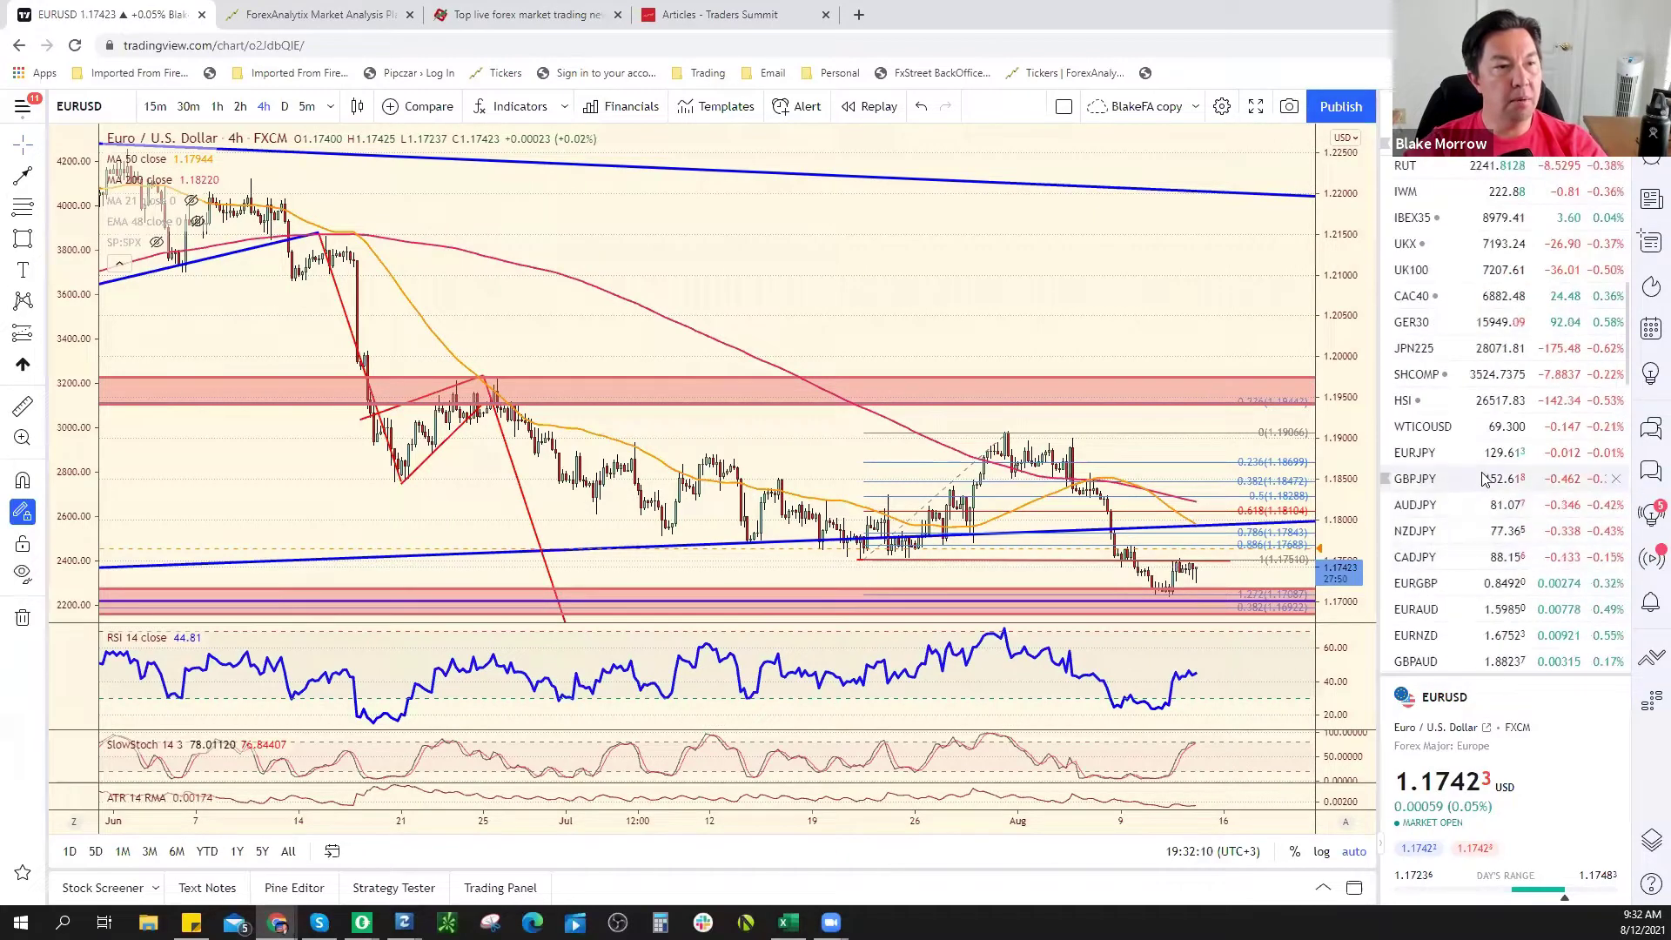
left_click(1487, 461)
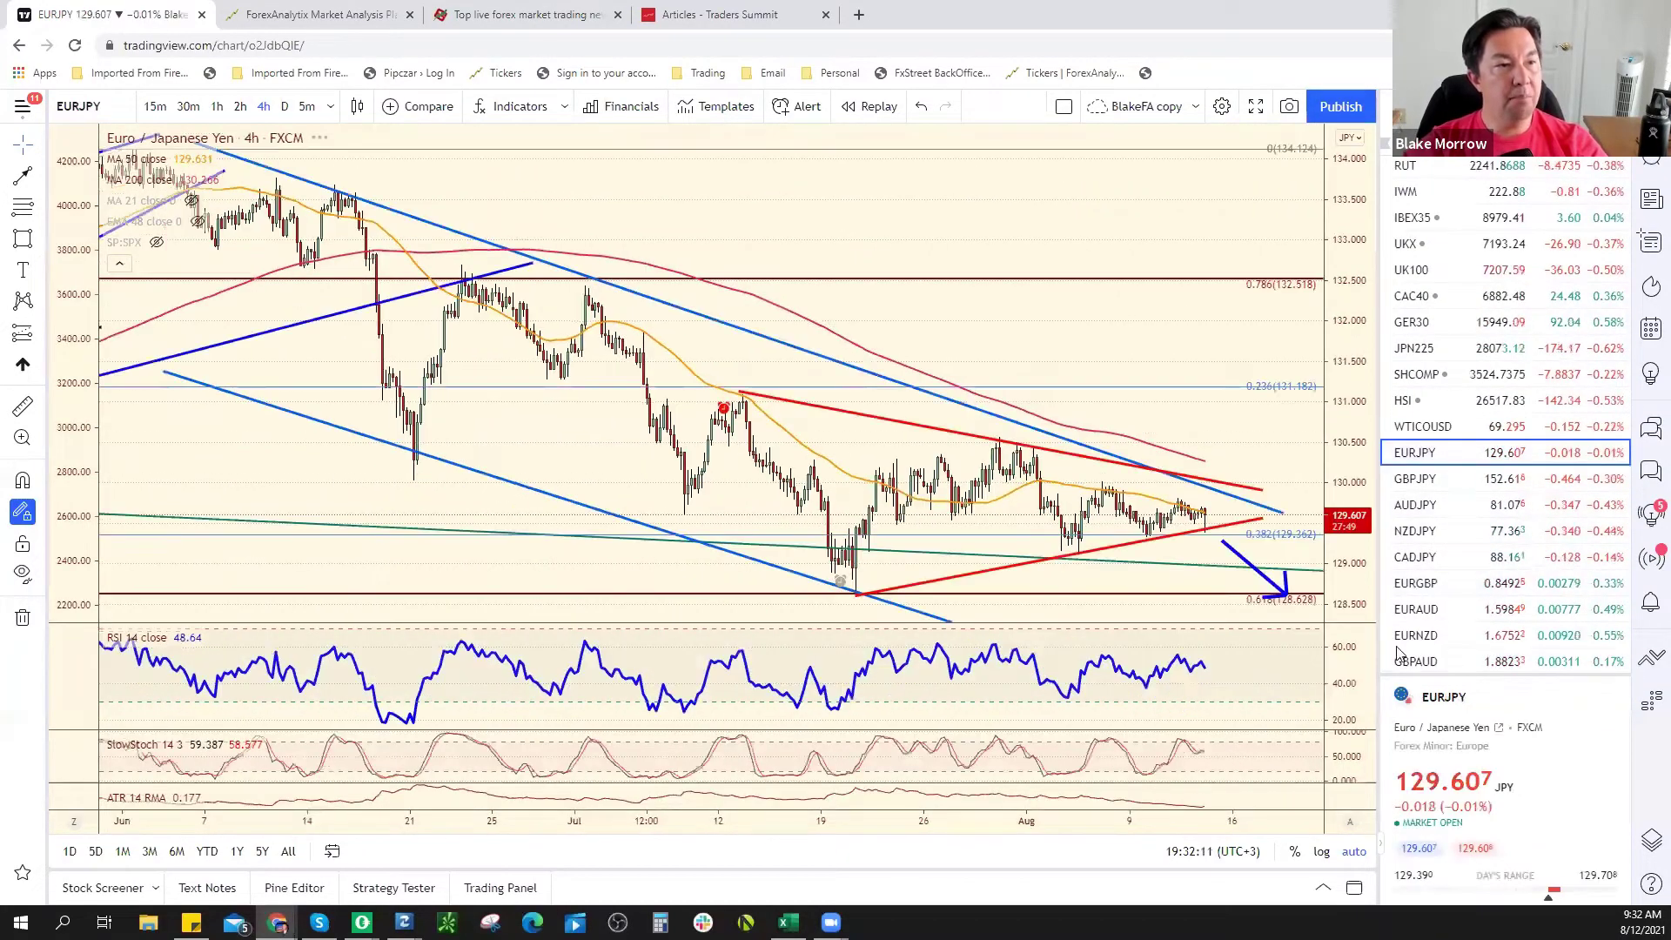
Compress the EURJPY price scale and zoom out to show more history
scroll(1287, 600, "down", 1)
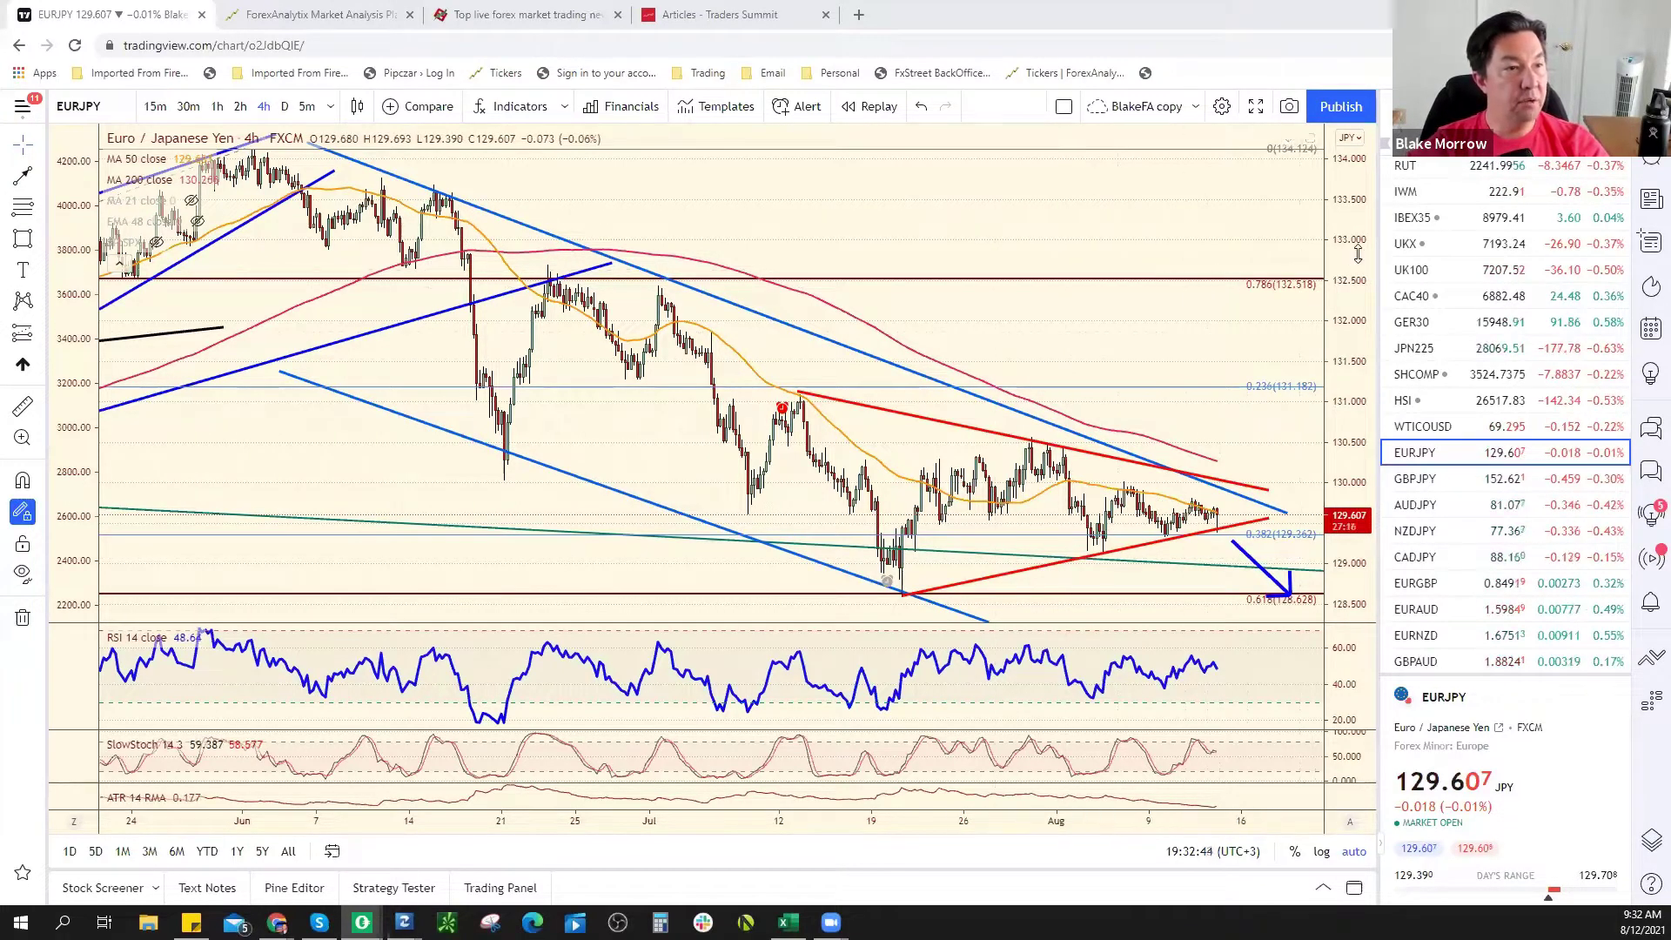
left_click_drag(1275, 600, 1233, 533)
scroll(1253, 527, "down", 5)
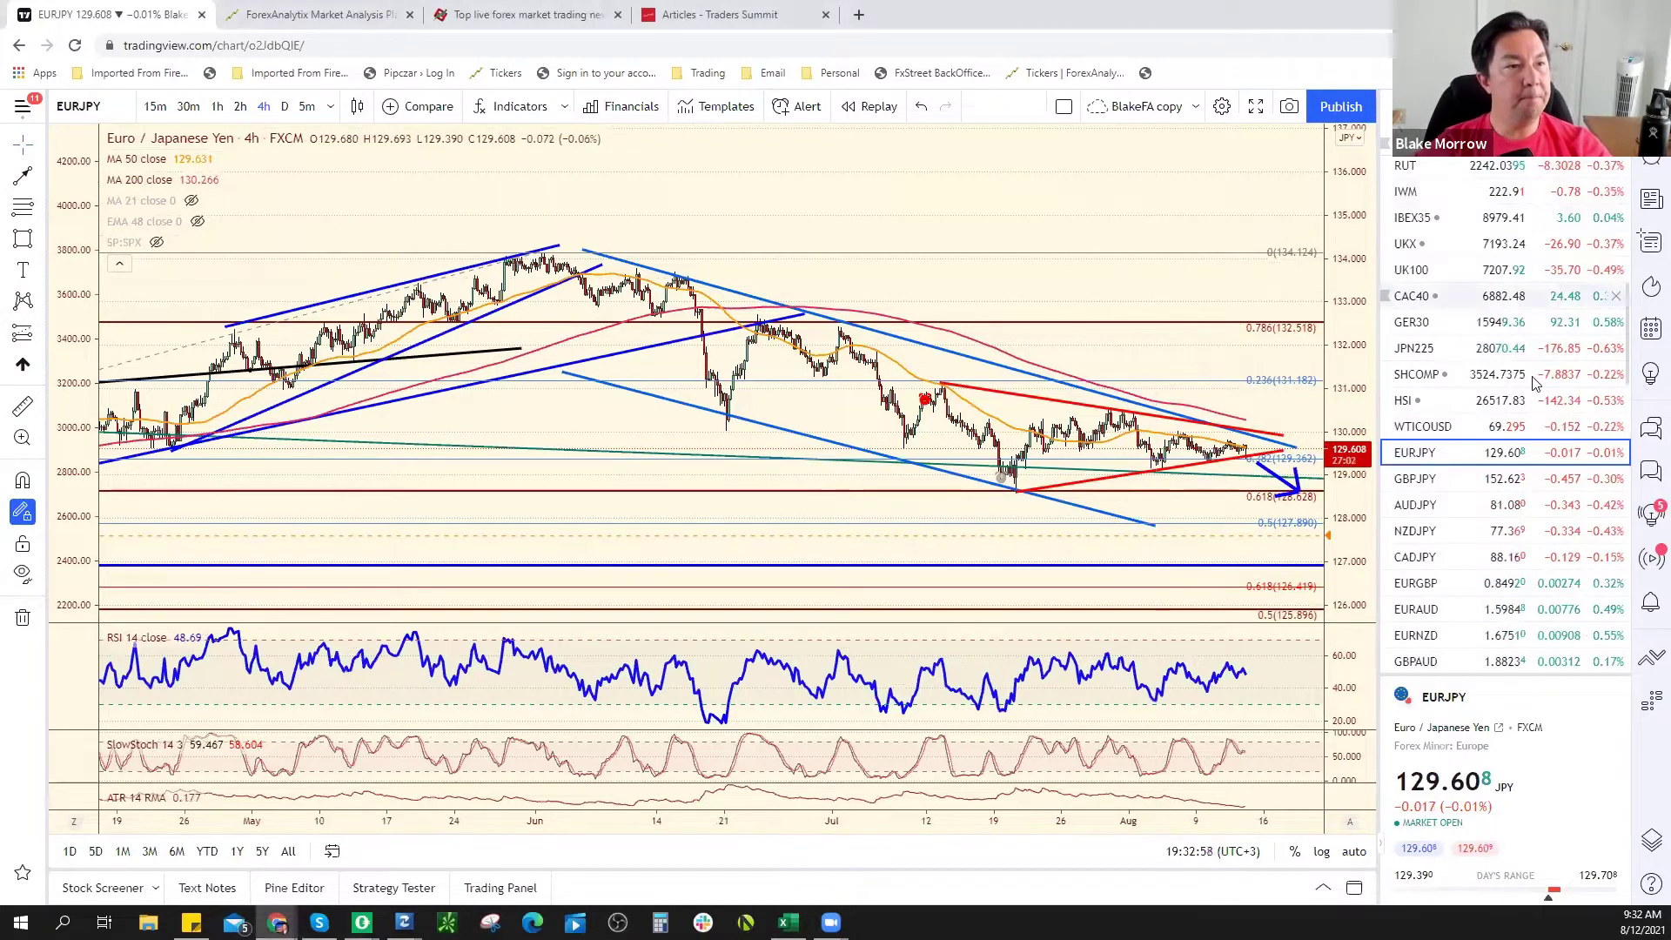
scroll(1536, 383, "up", 10)
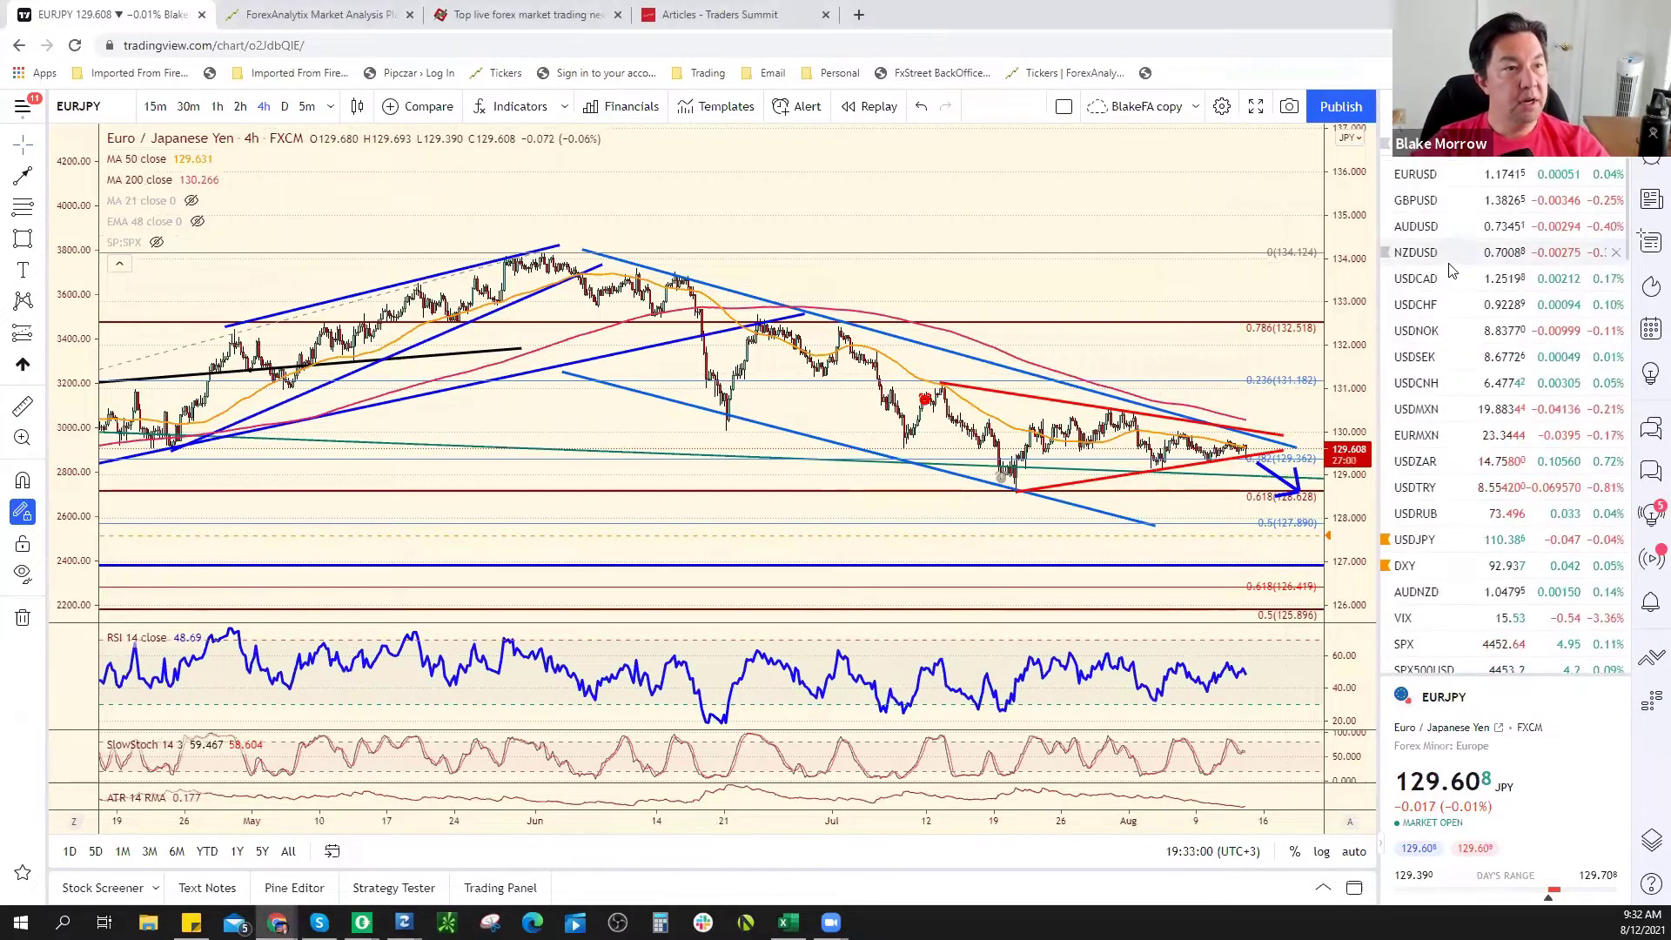
scroll(1239, 490, "up", 4)
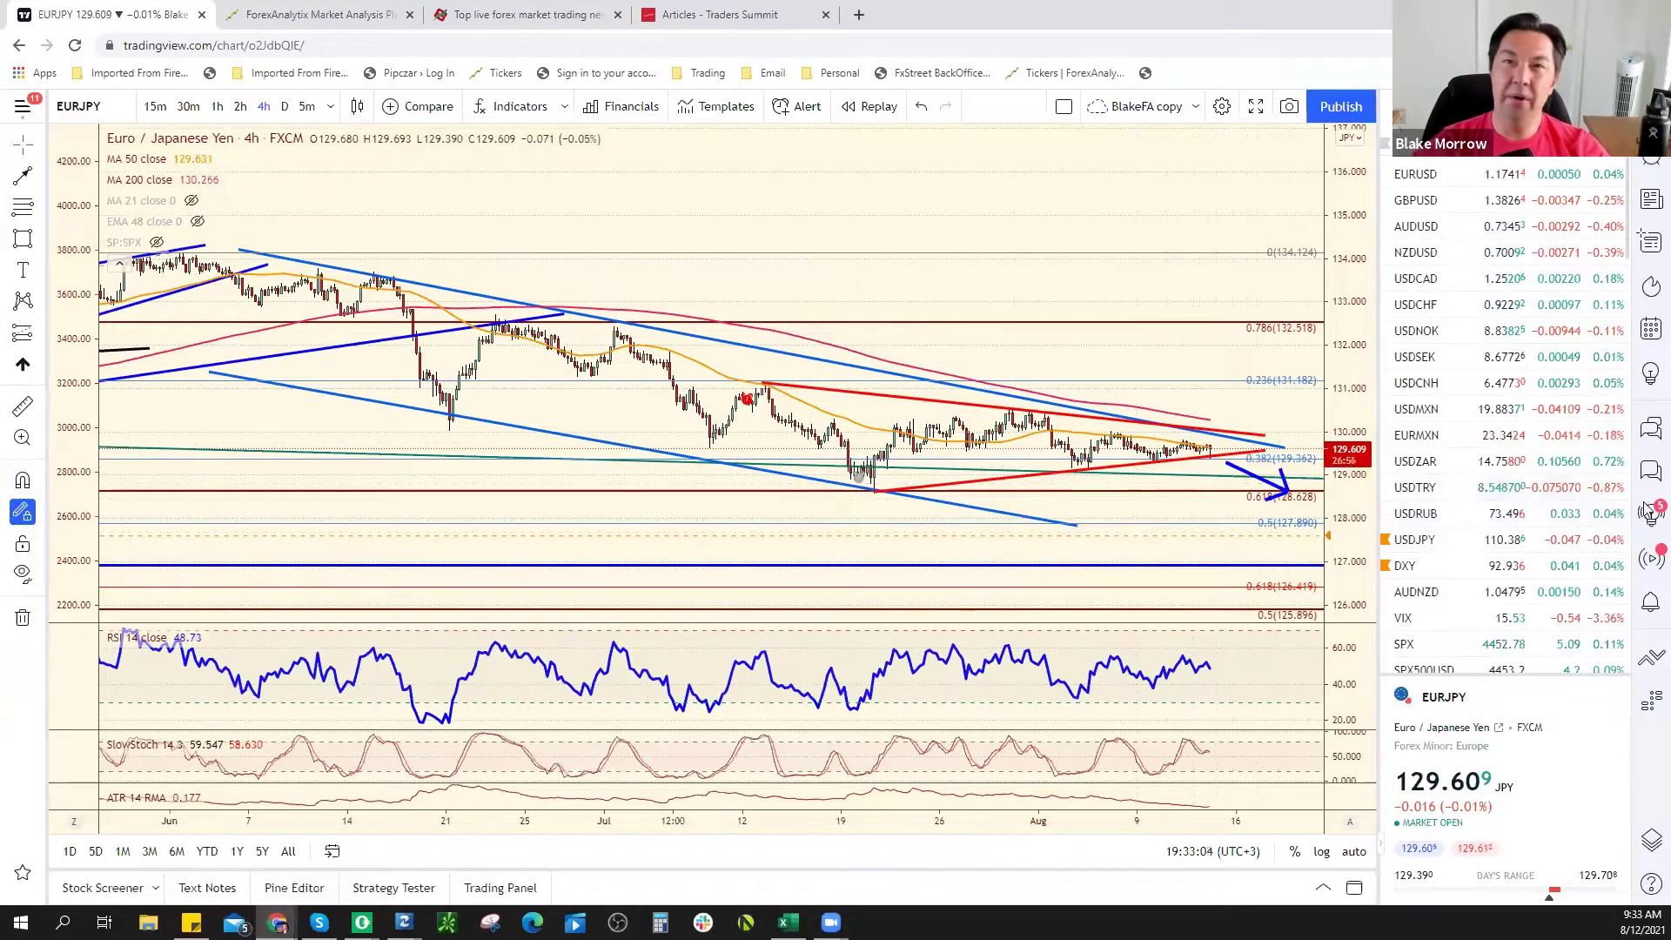
scroll(1062, 496, "down", 4)
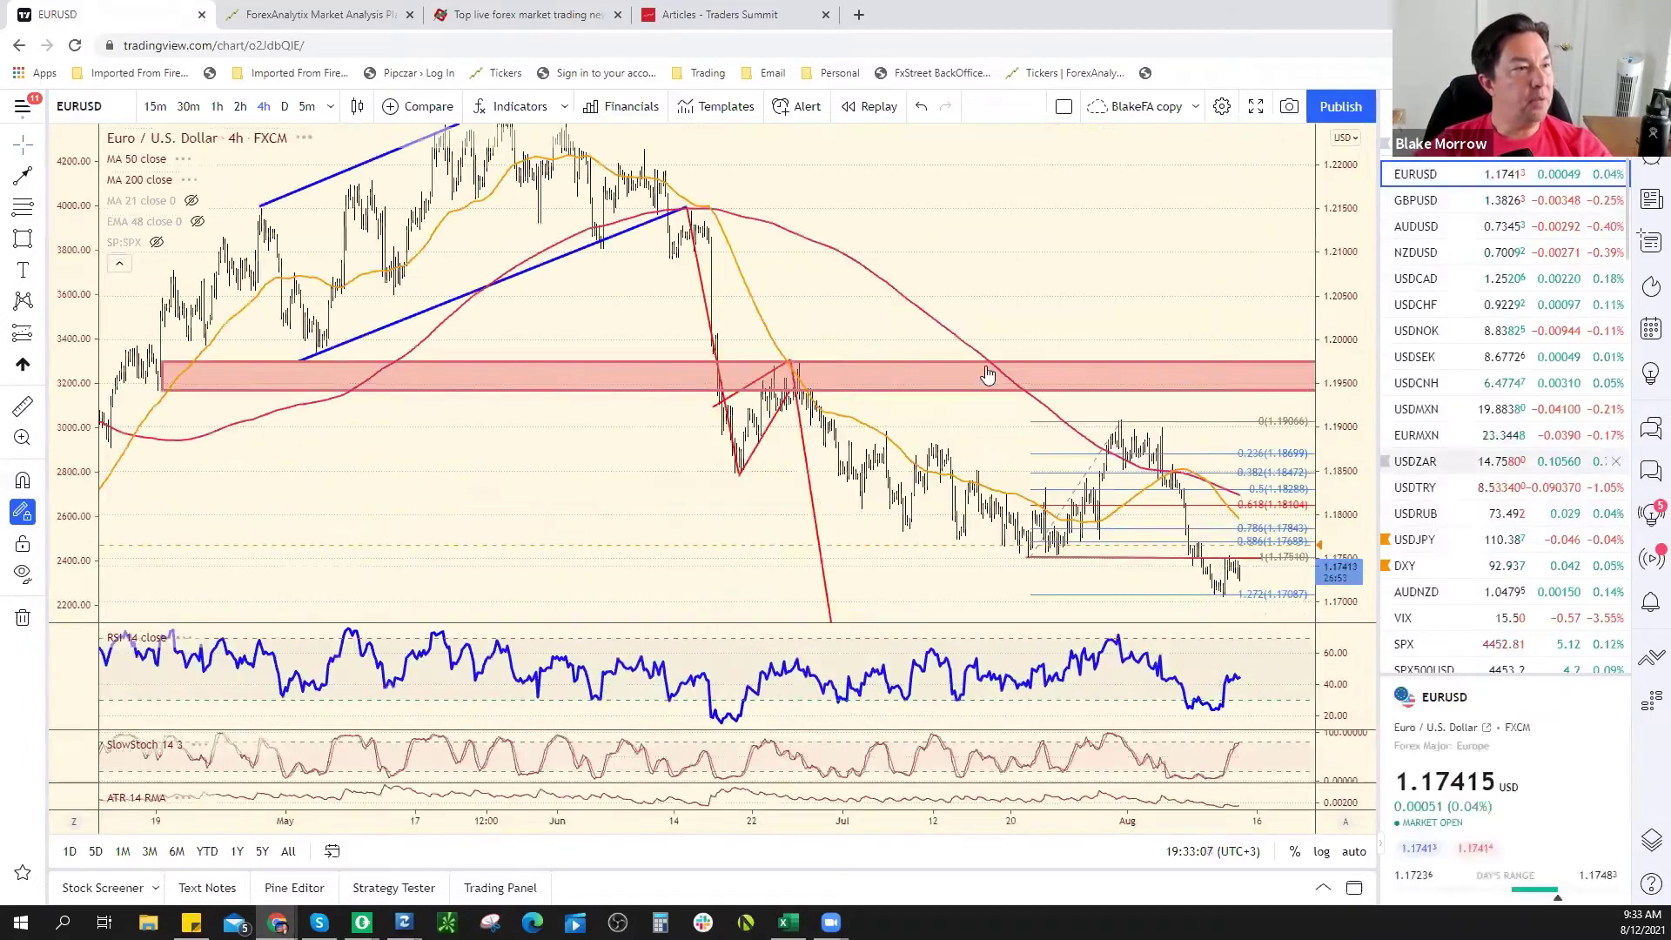
On GBPUSD, extend the upper red channel line right and lower the blue line, then go to AUDUSD
scroll(1198, 468, "up", 5)
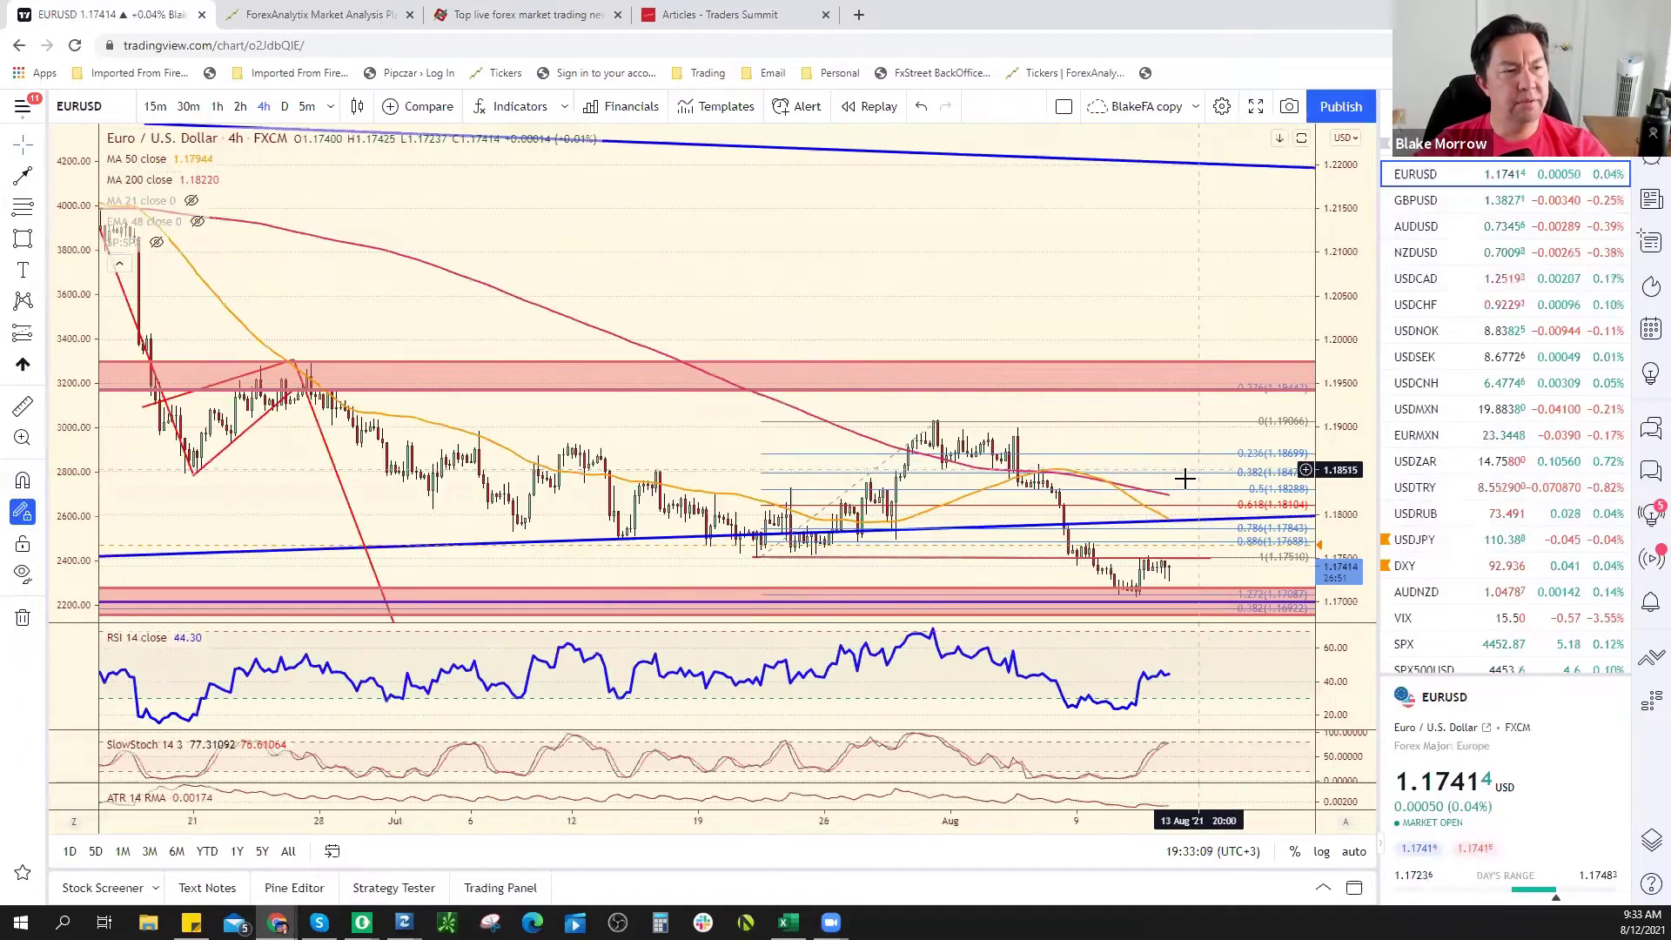
left_click(1501, 201)
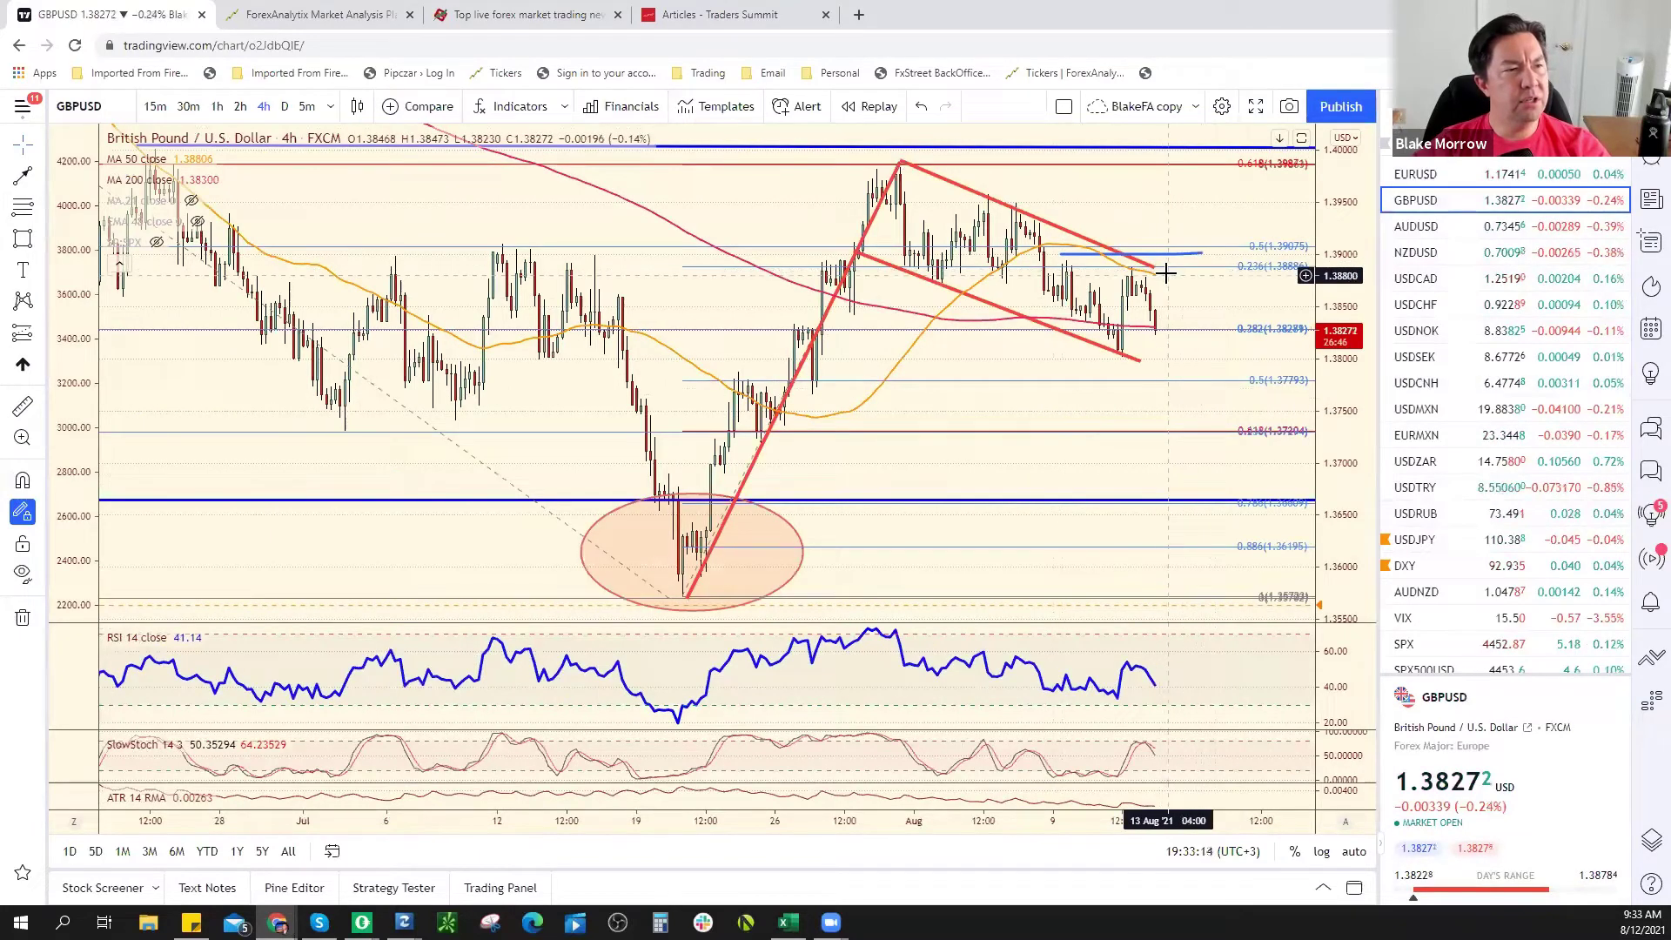
left_click_drag(1157, 269, 1194, 286)
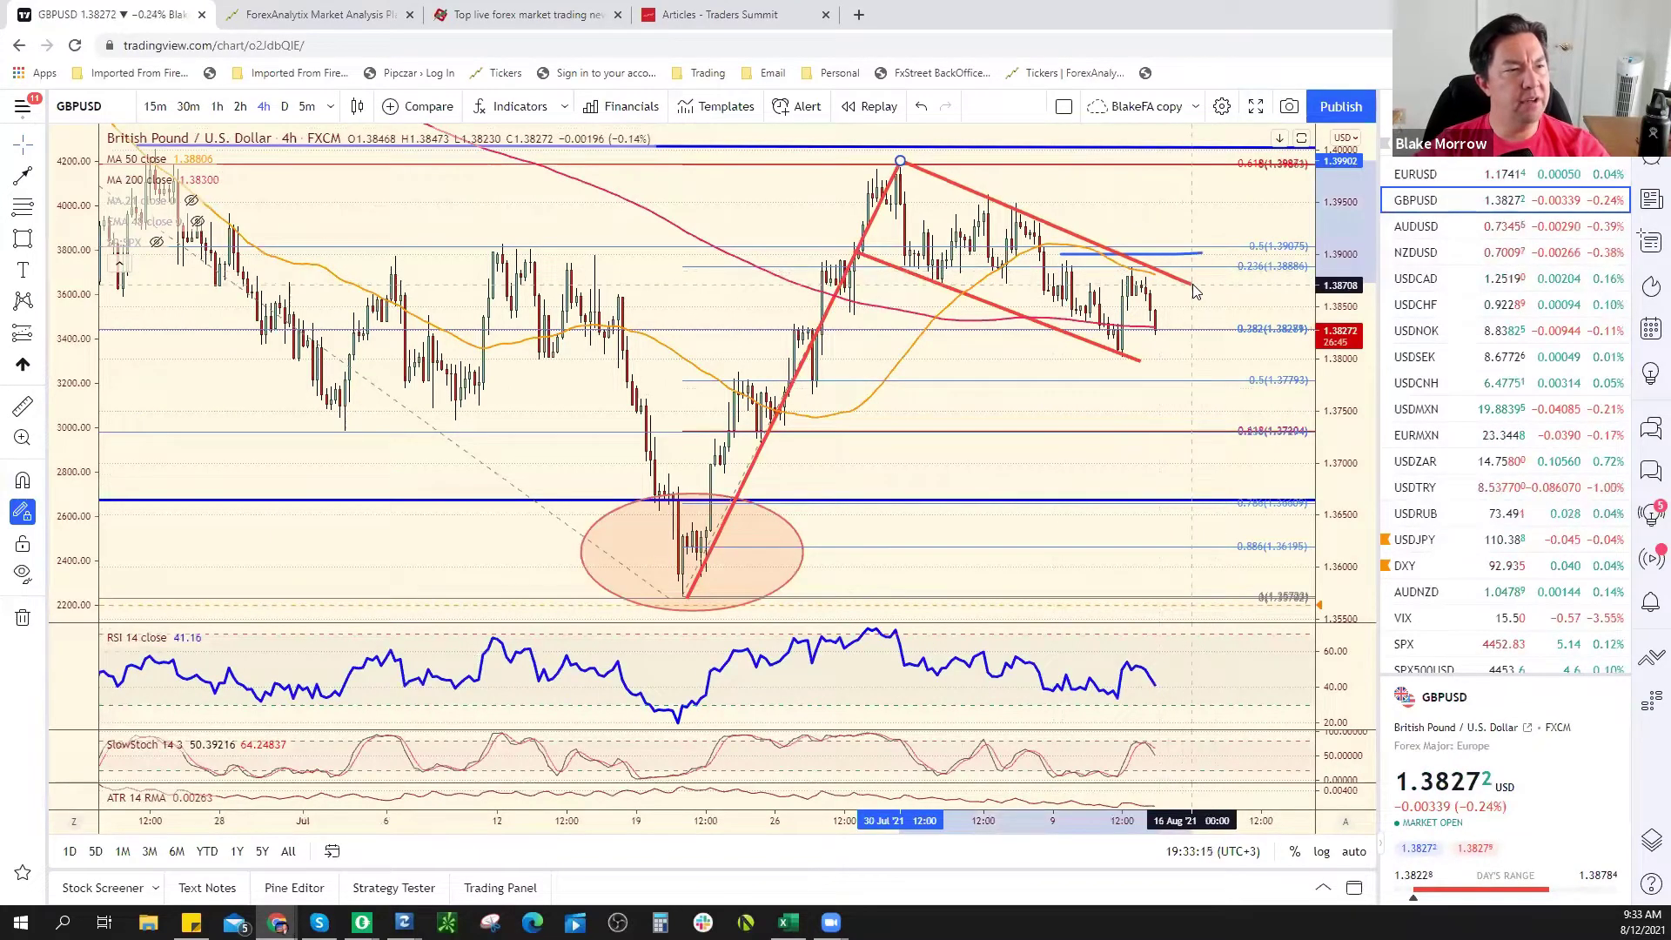
left_click(1158, 256)
left_click_drag(1163, 258, 1204, 265)
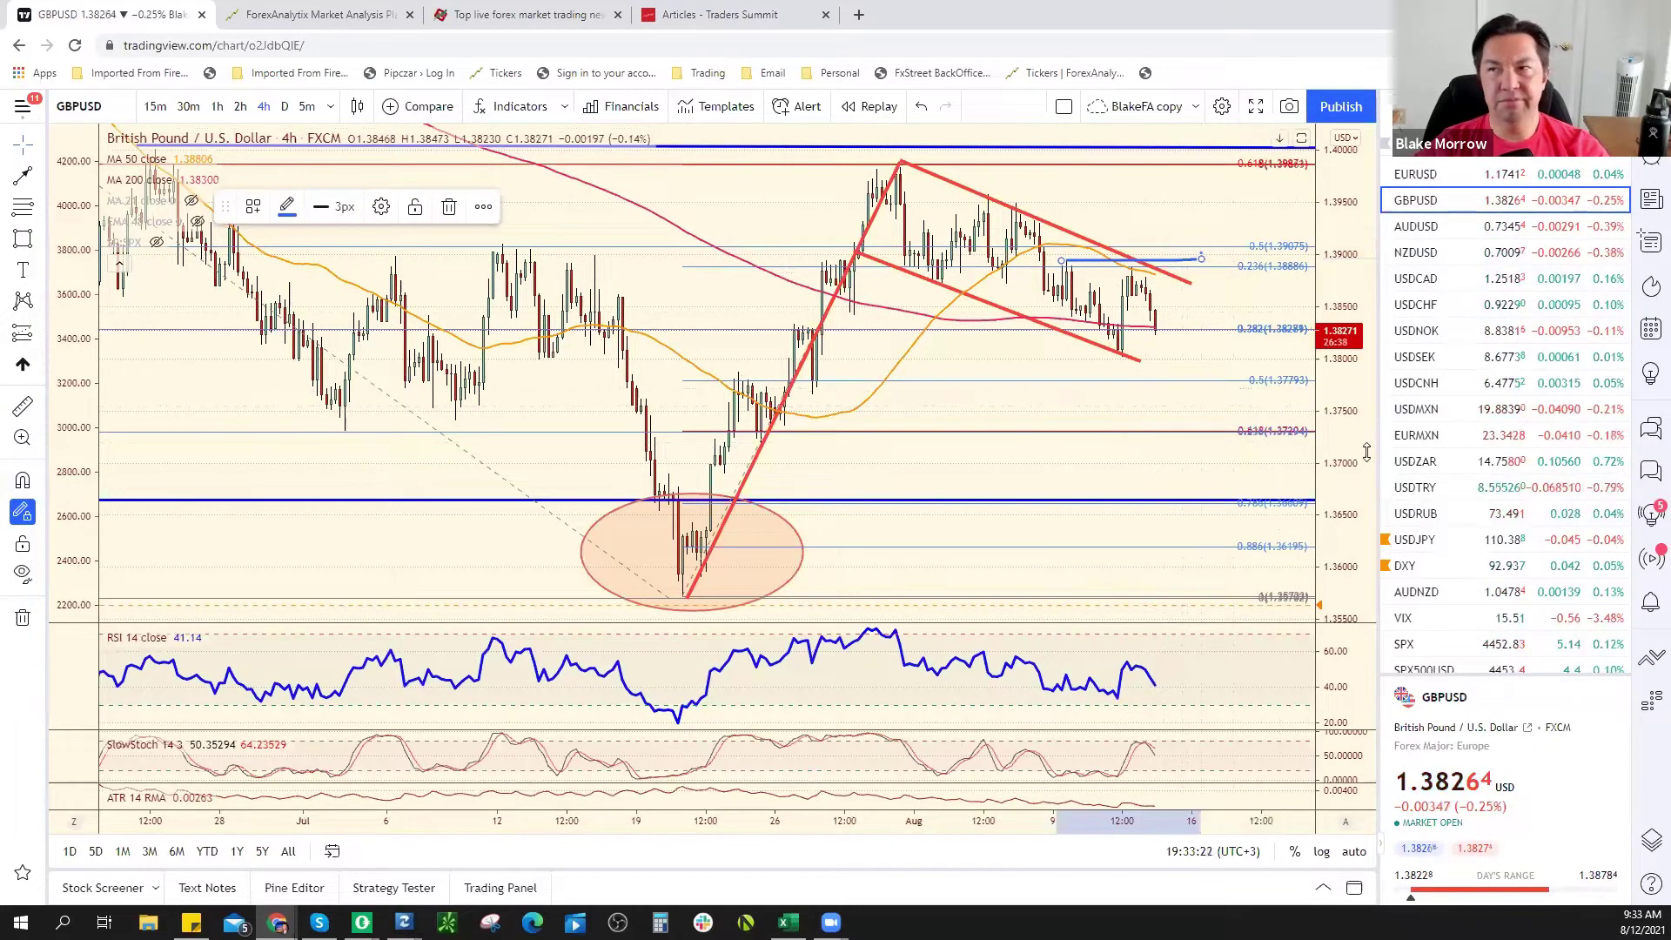
key("Down")
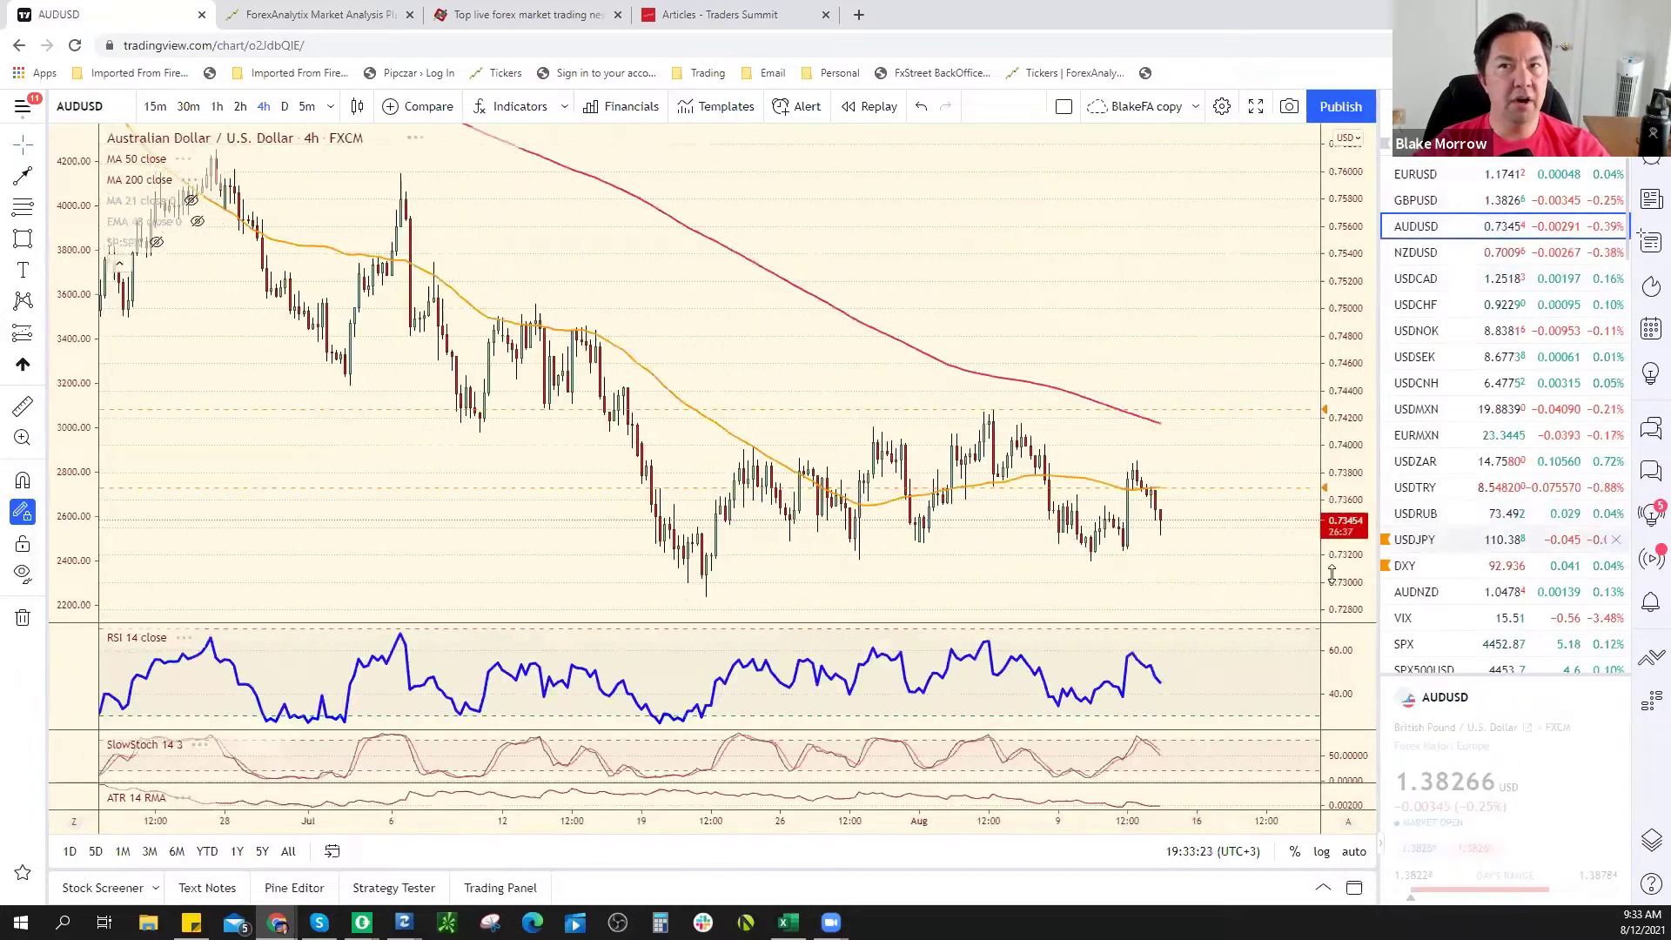
Extend the AUDUSD lower red channel line up and right, then open NZDUSD
scroll(1202, 606, "down", 2)
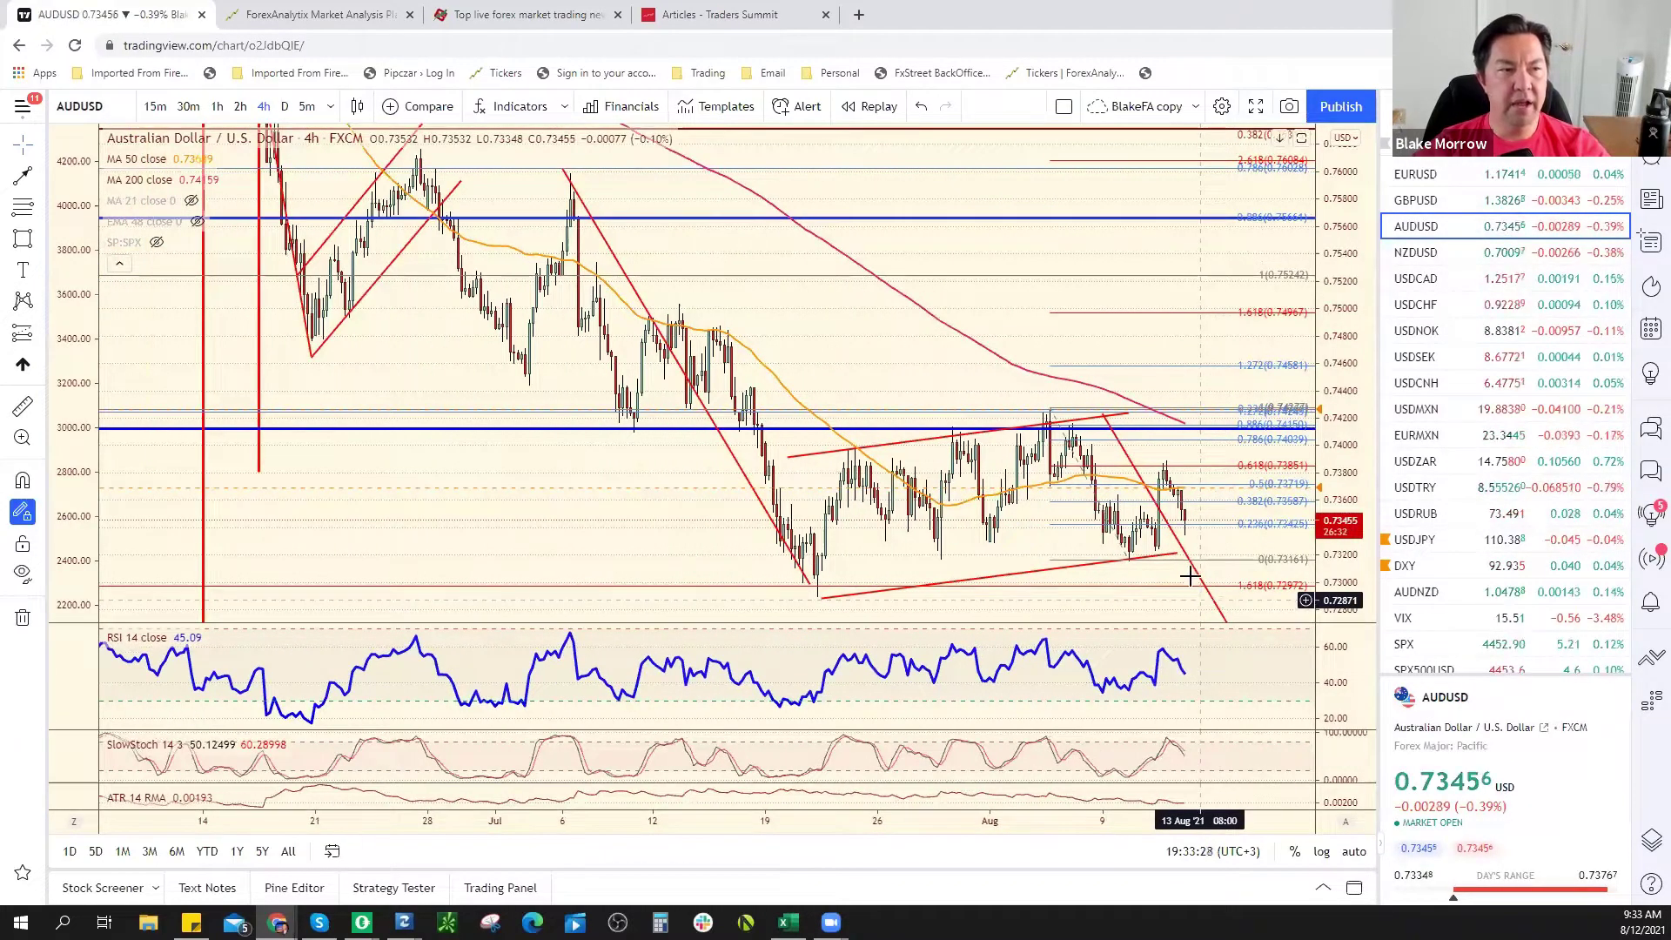
mouse_move(1176, 553)
left_mouse_down()
mouse_move(1227, 541)
mouse_move(1200, 551)
left_mouse_up()
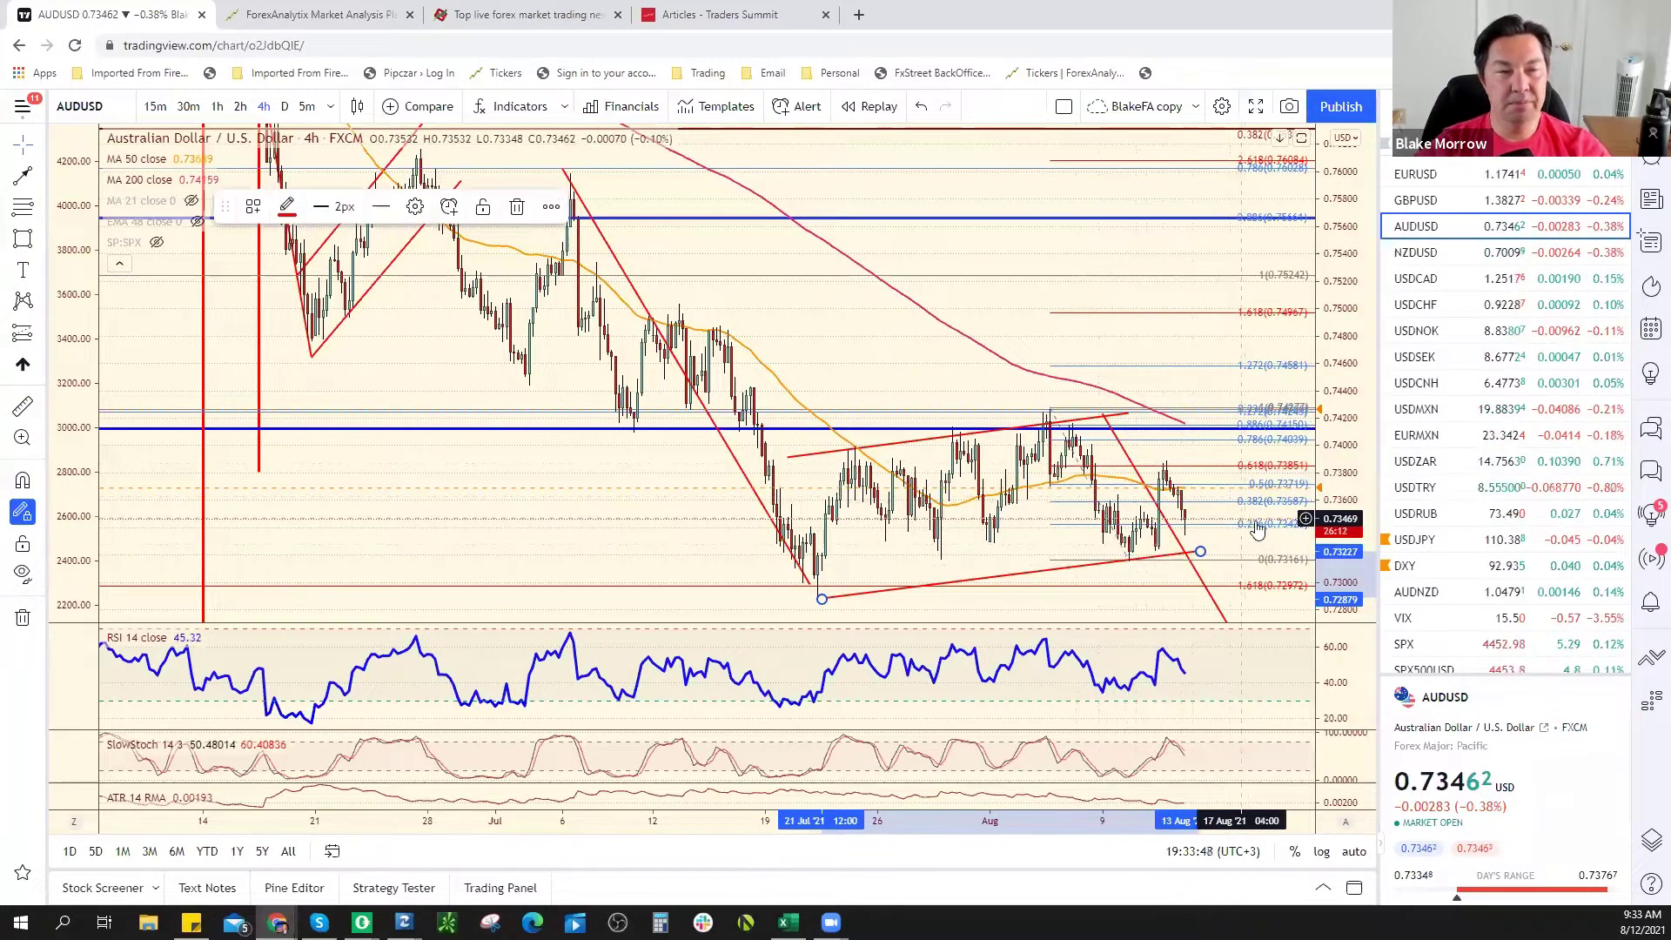
left_click(1470, 252)
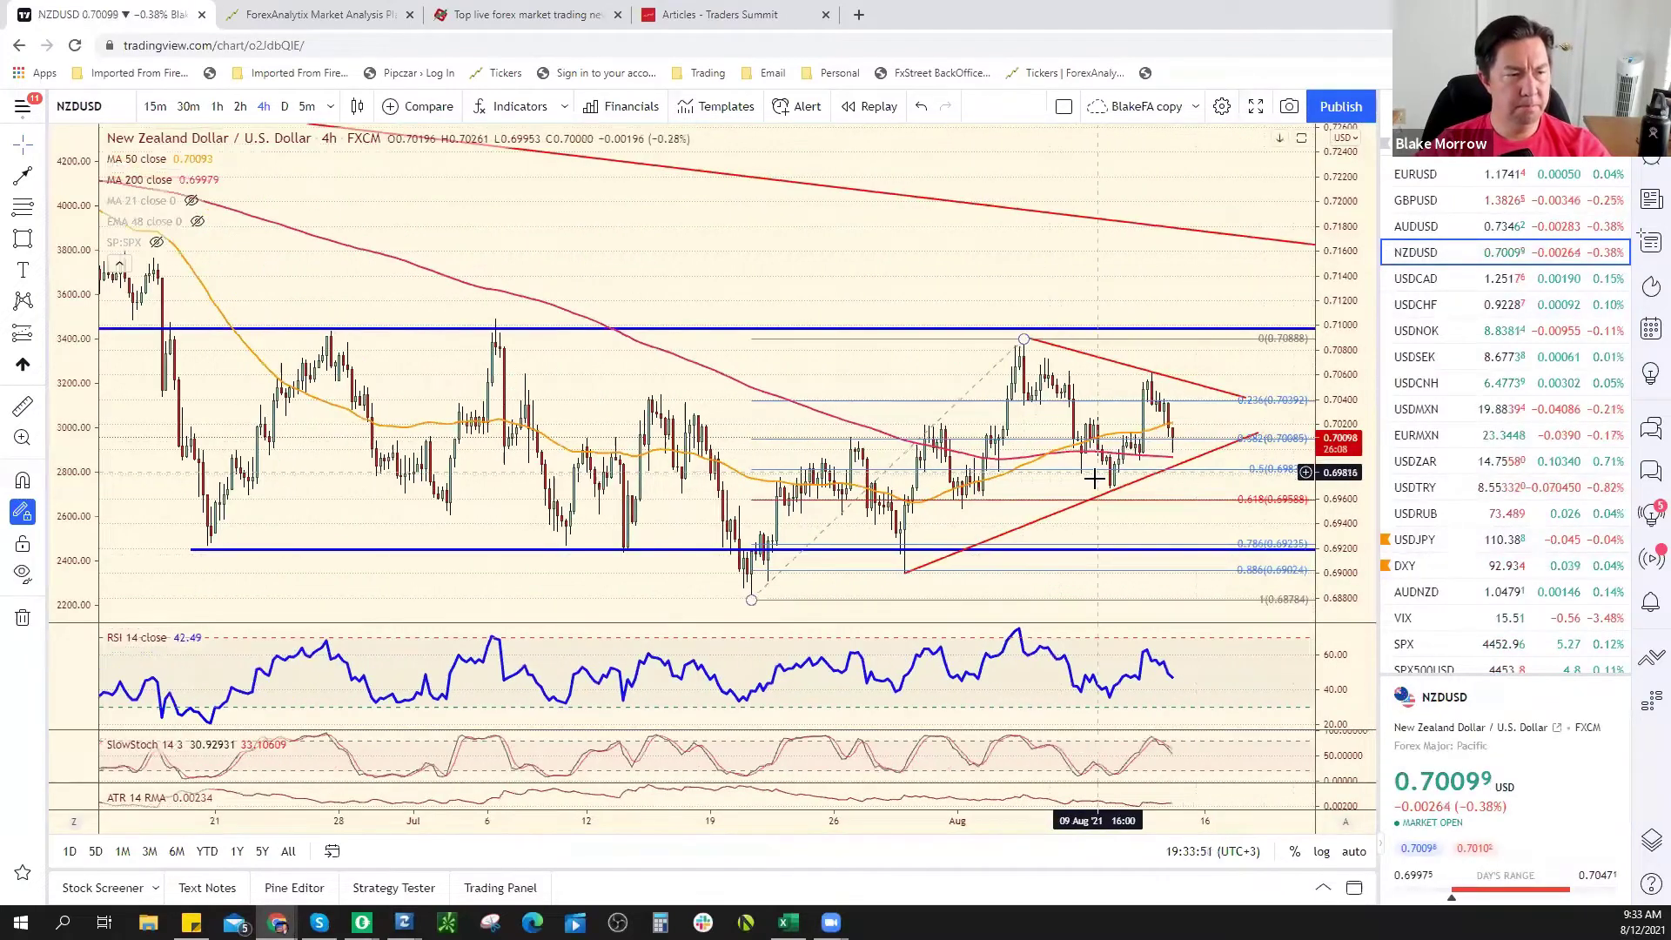
Step from USDCAD through USDCHF to the USDNOK 4-hour chart
scroll(1094, 478, "up", 3)
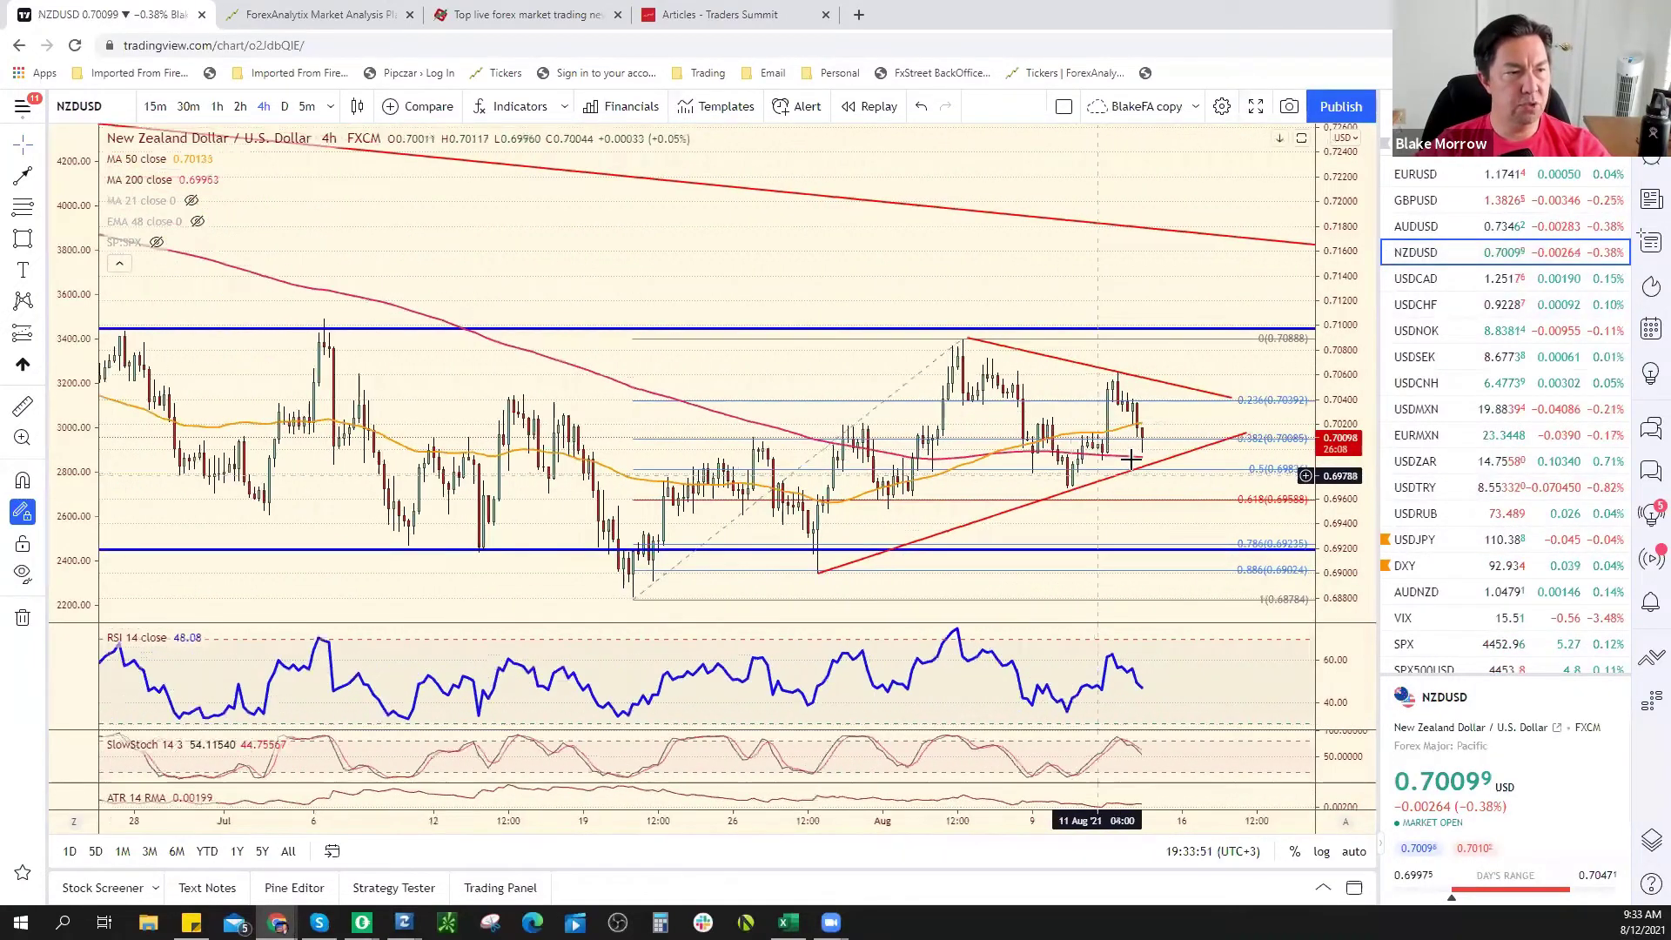
left_click(1441, 278)
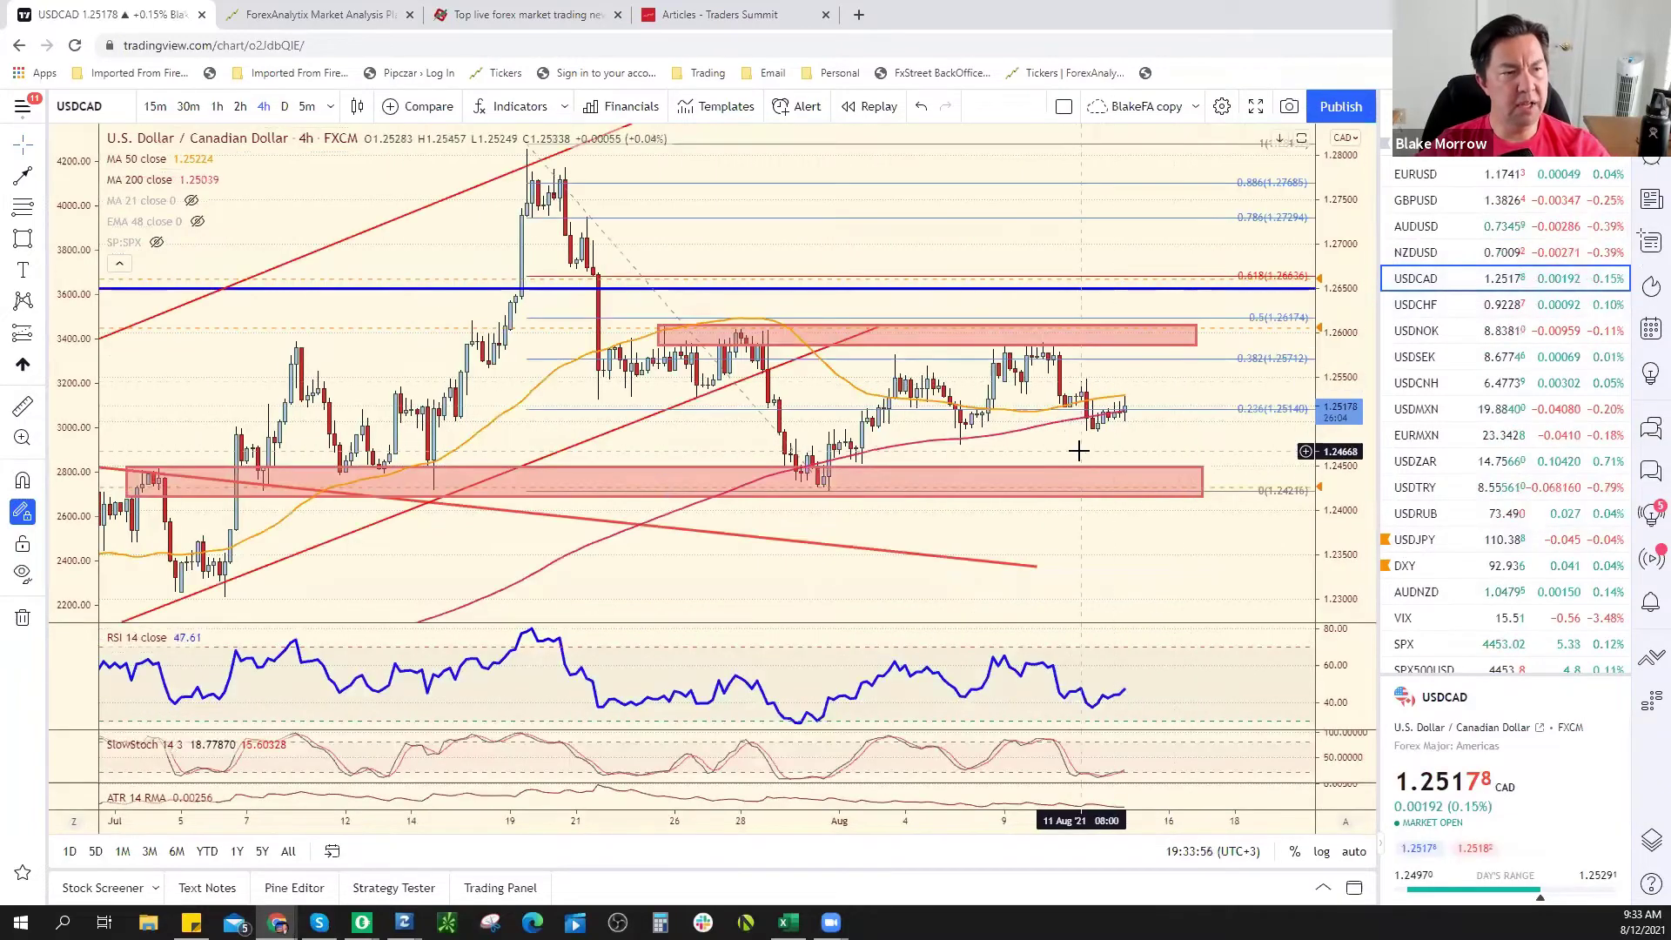
key("Down")
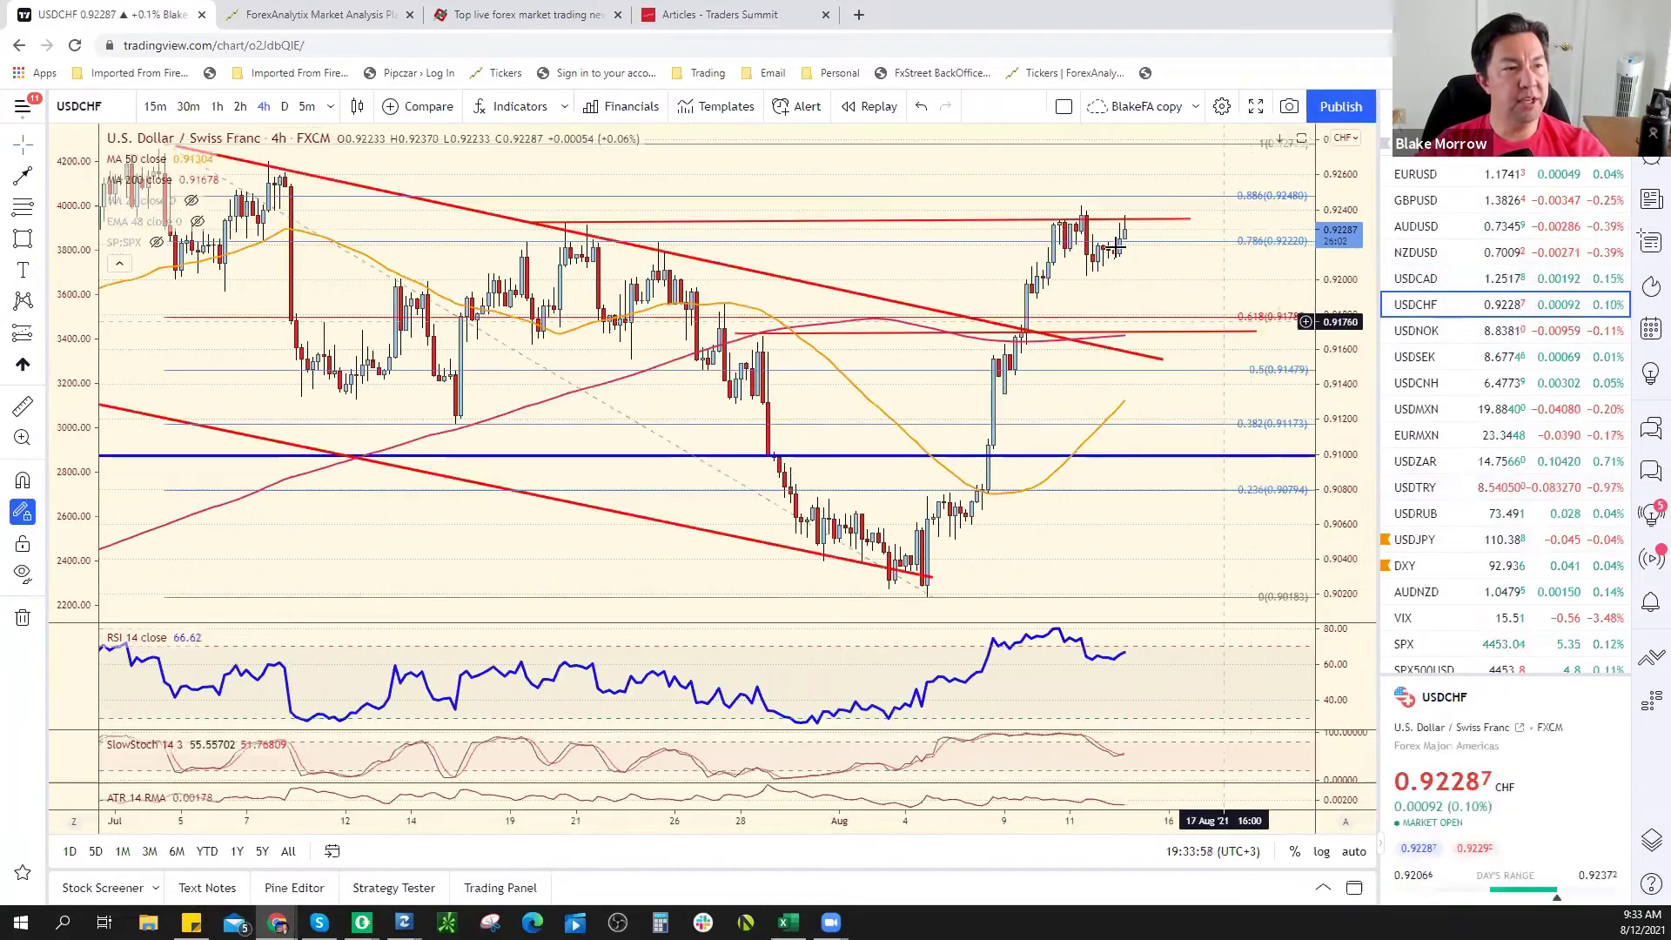
scroll(1118, 261, "down", 1)
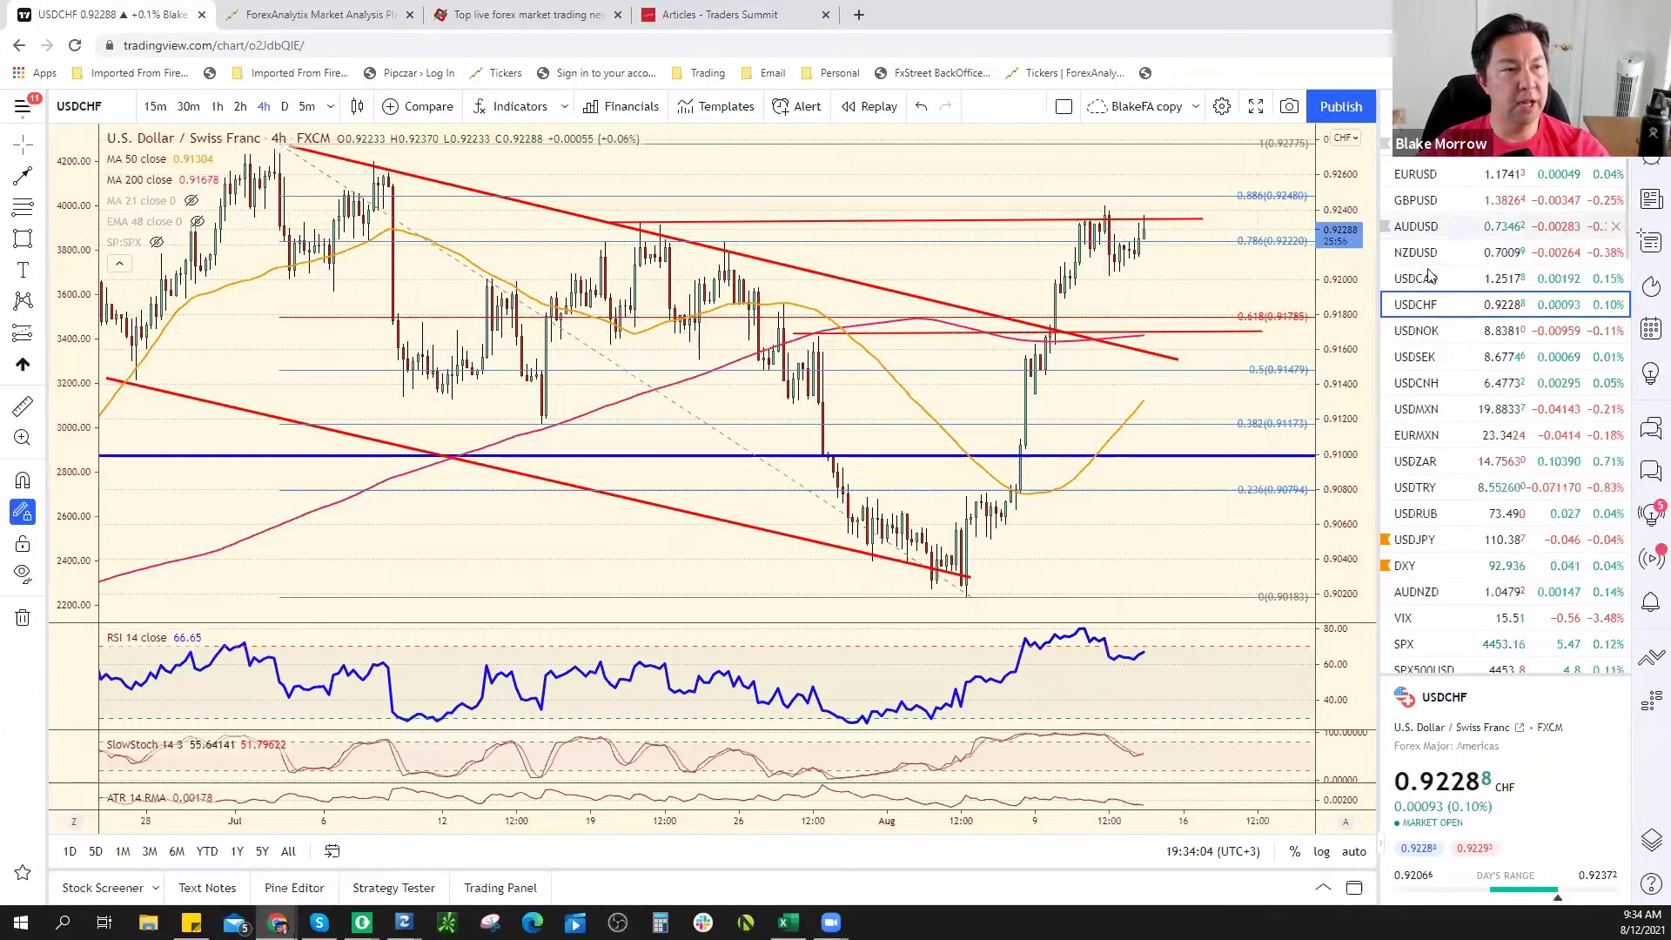
key("Down")
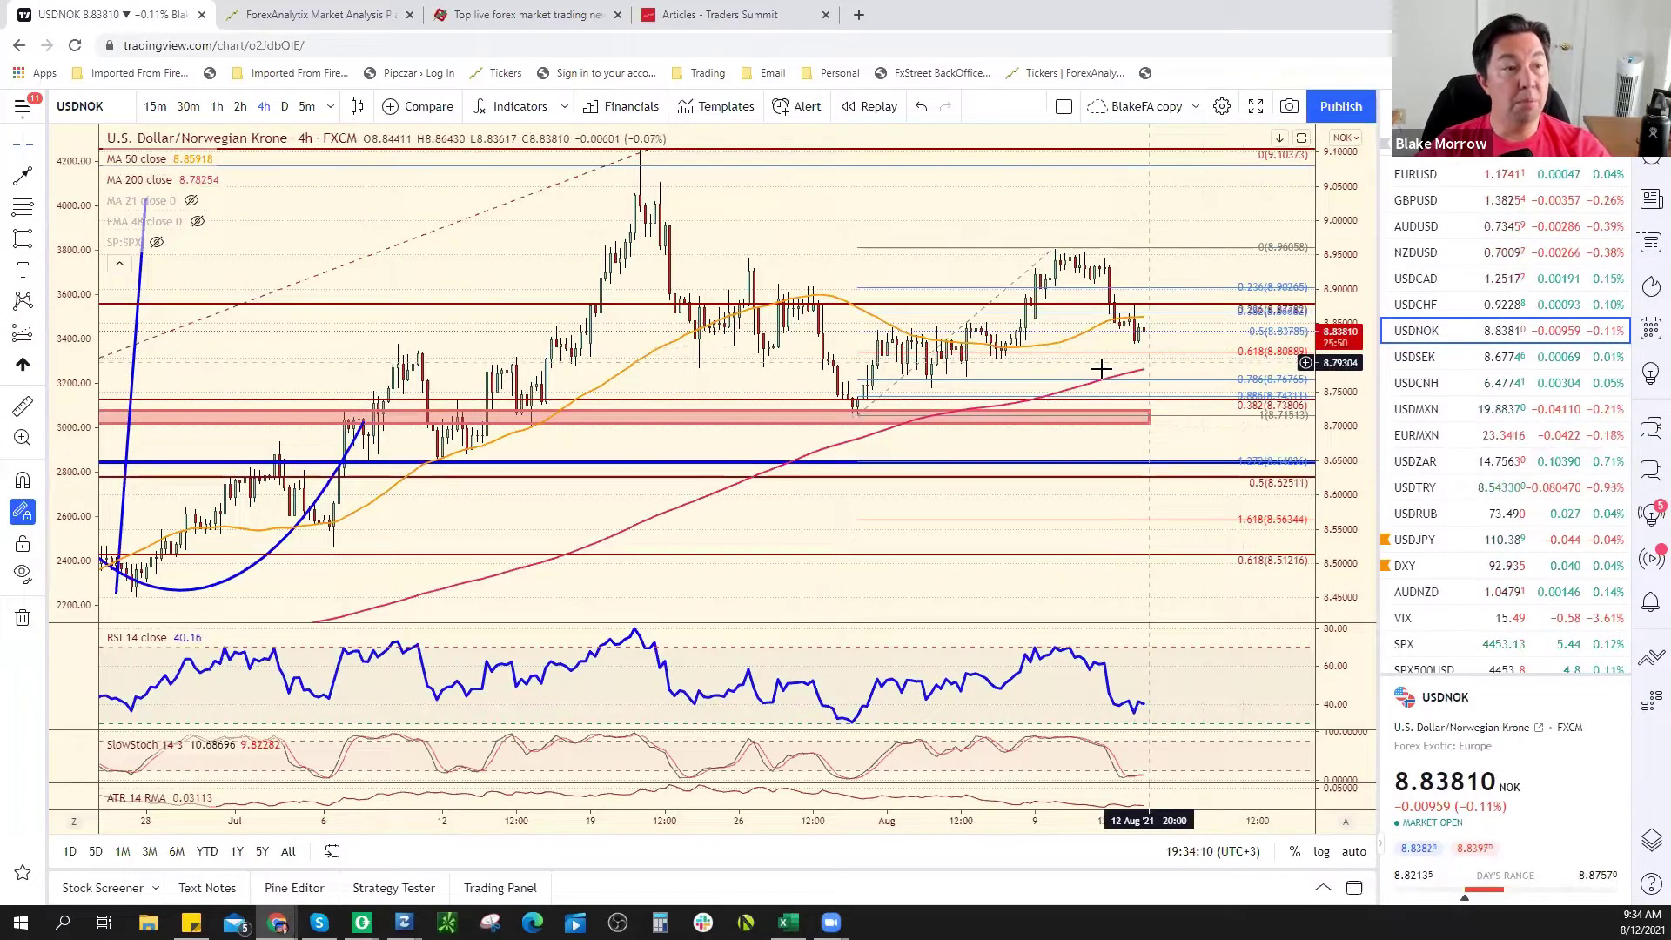
Draw a red trend-line V projecting a dip and rebound, extend the pink zone right, then open USDMXN
left_click(40, 182)
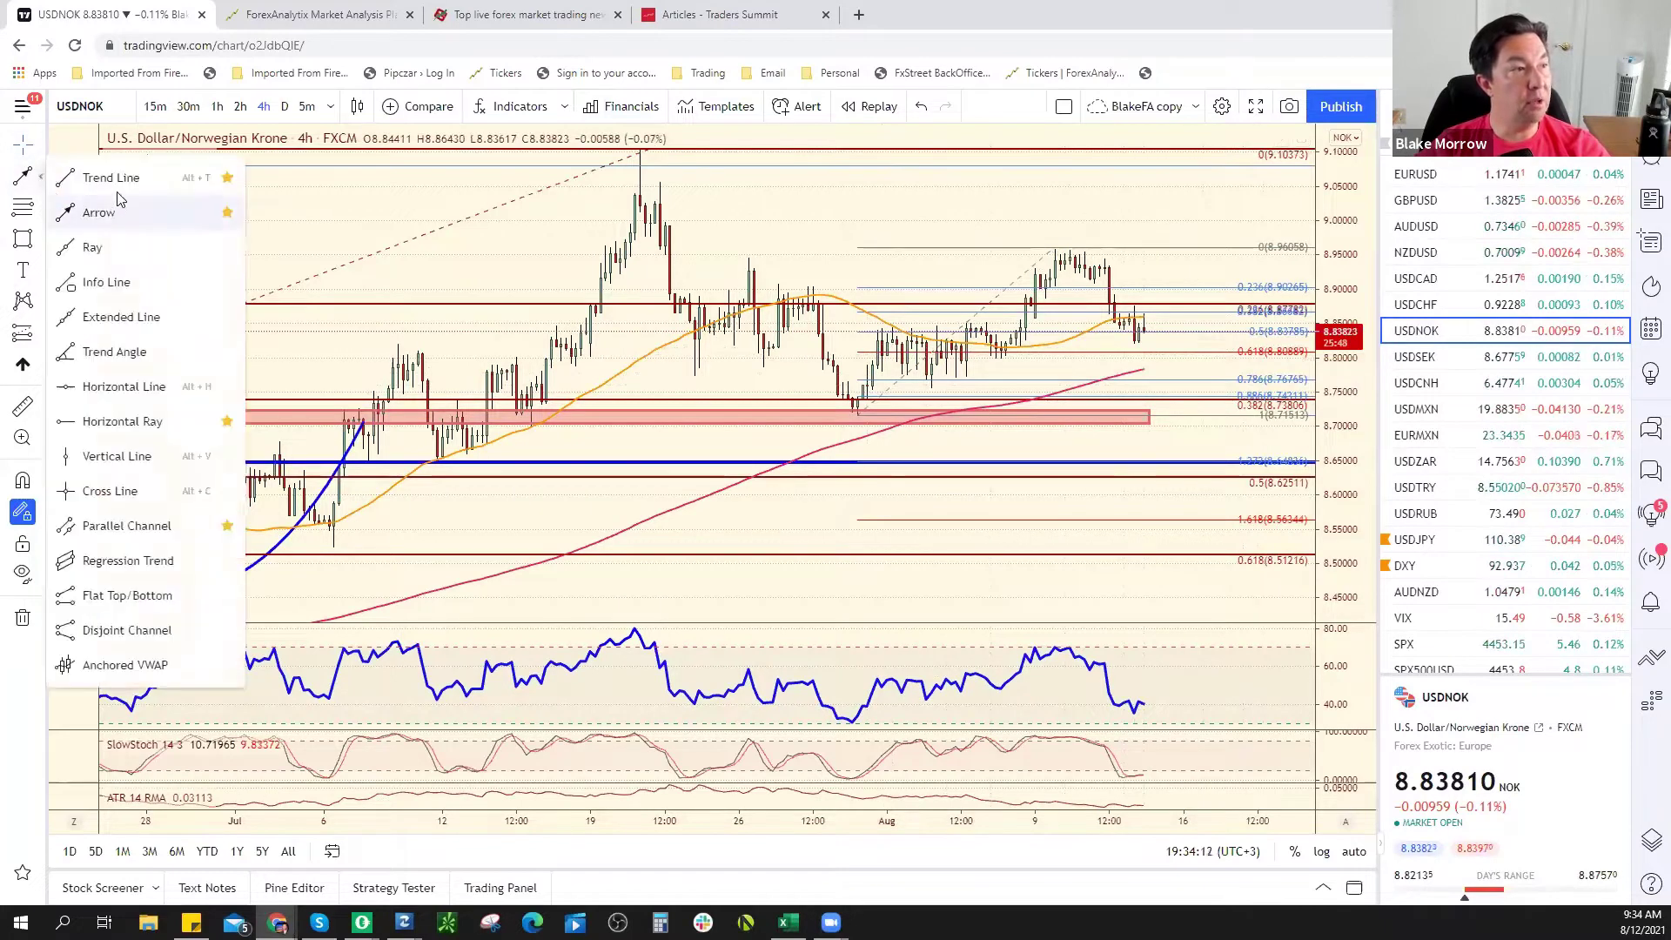
left_click(95, 175)
left_click(1158, 351)
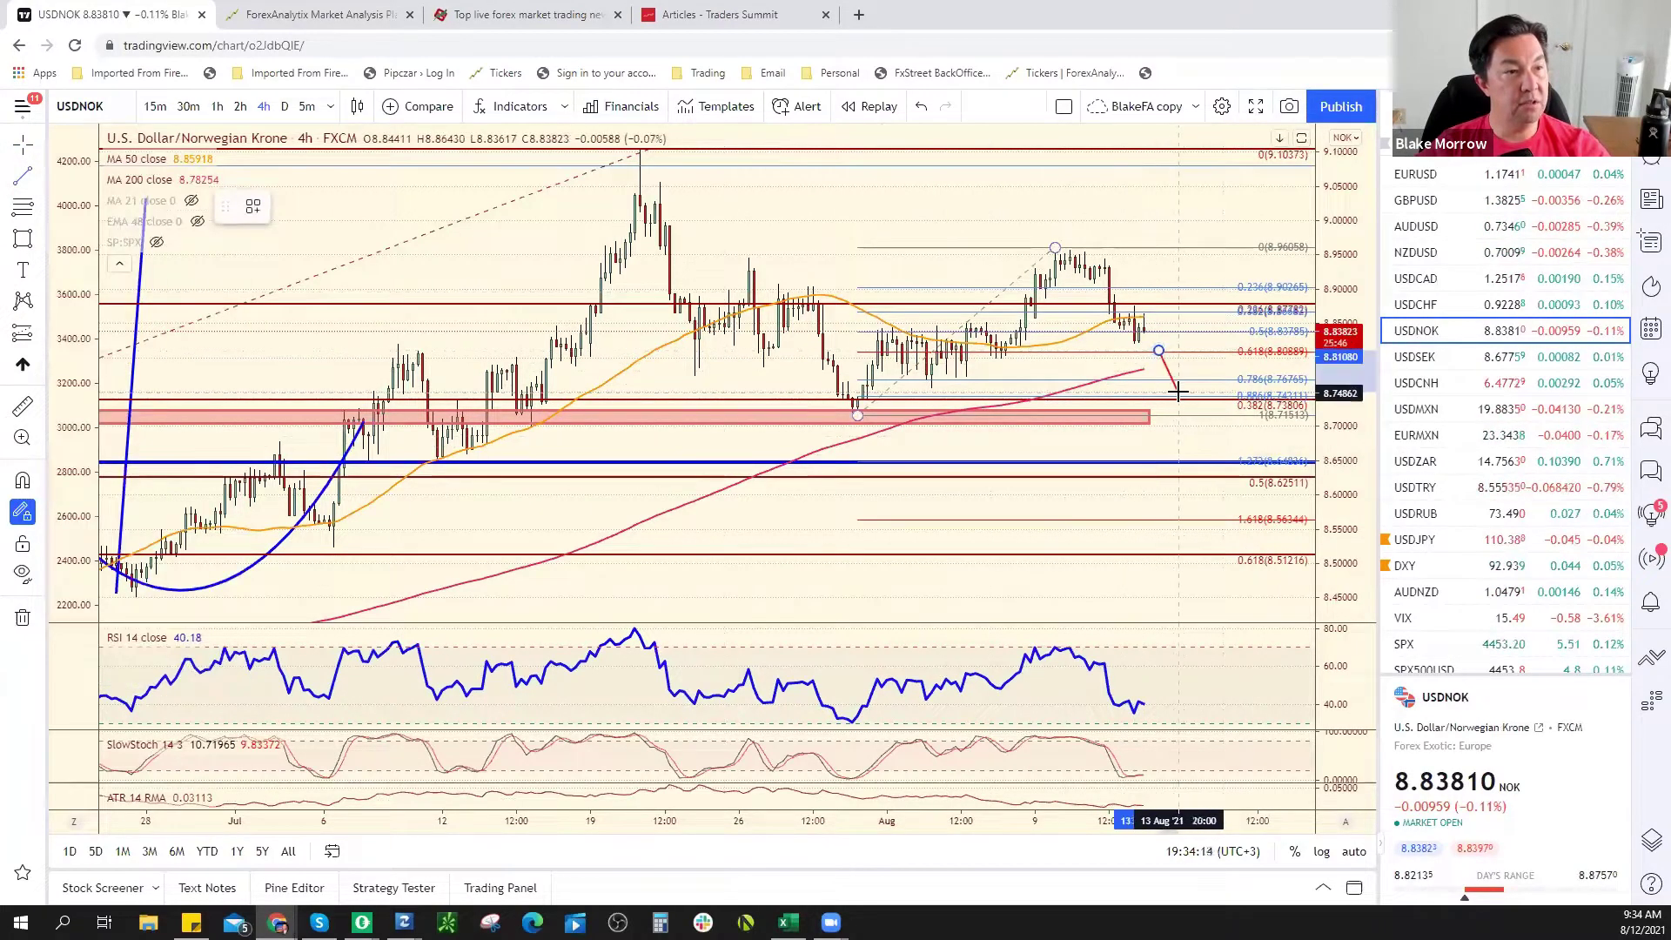
left_click(1178, 390)
left_click(1179, 391)
left_click(1223, 319)
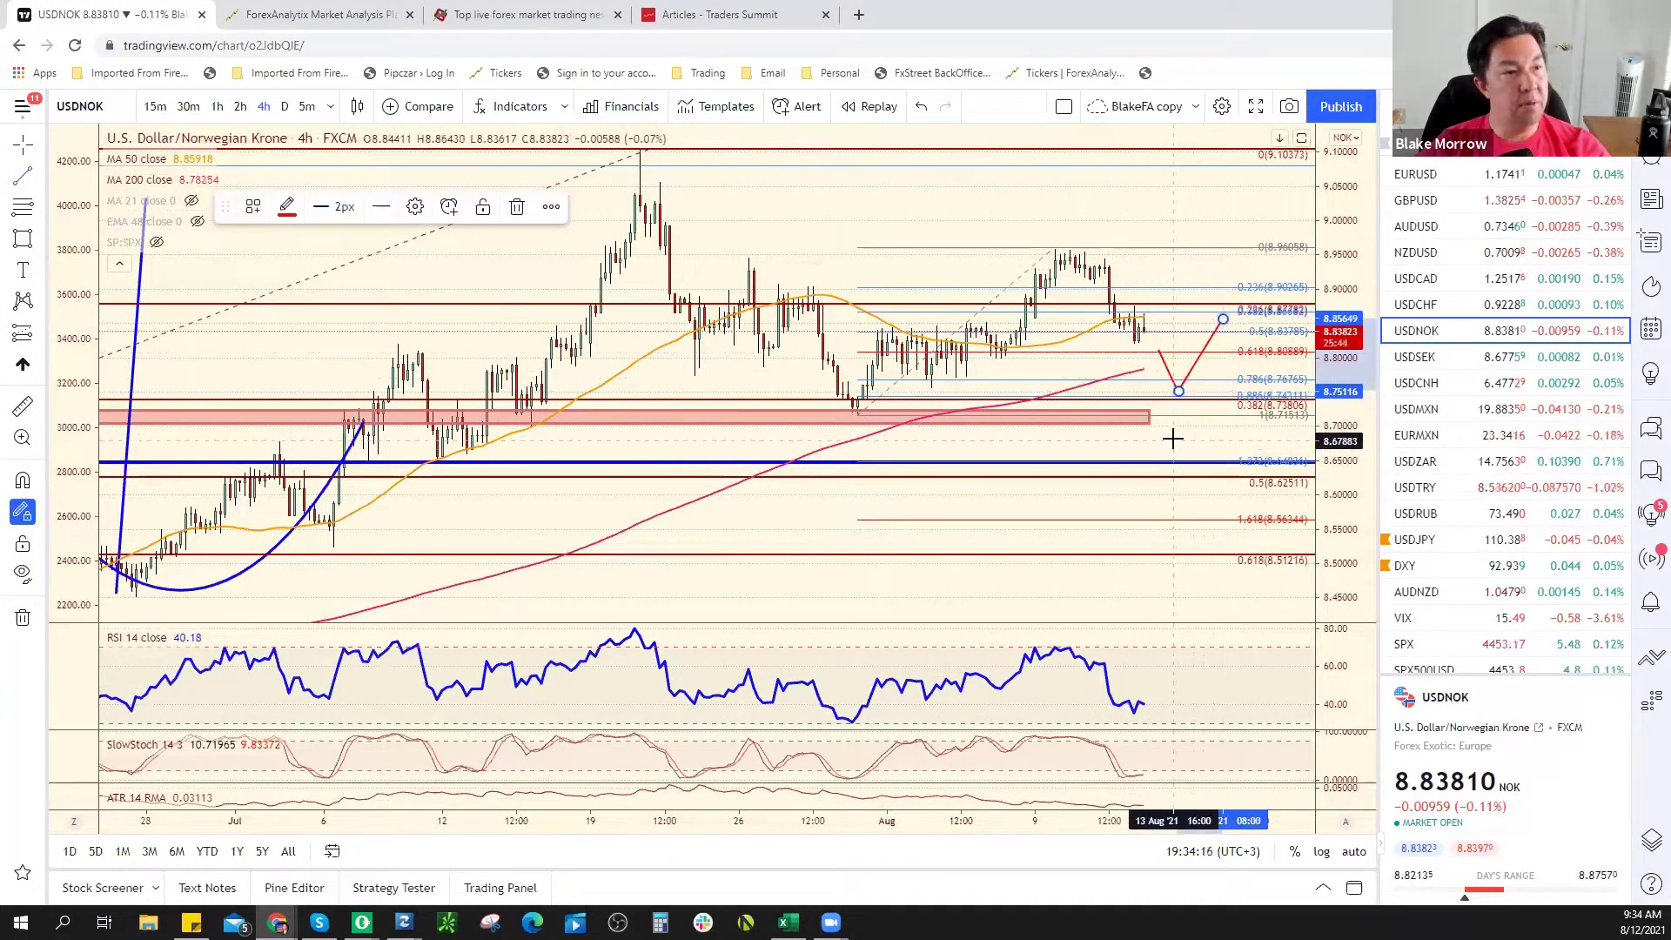
left_click_drag(1148, 410, 1218, 412)
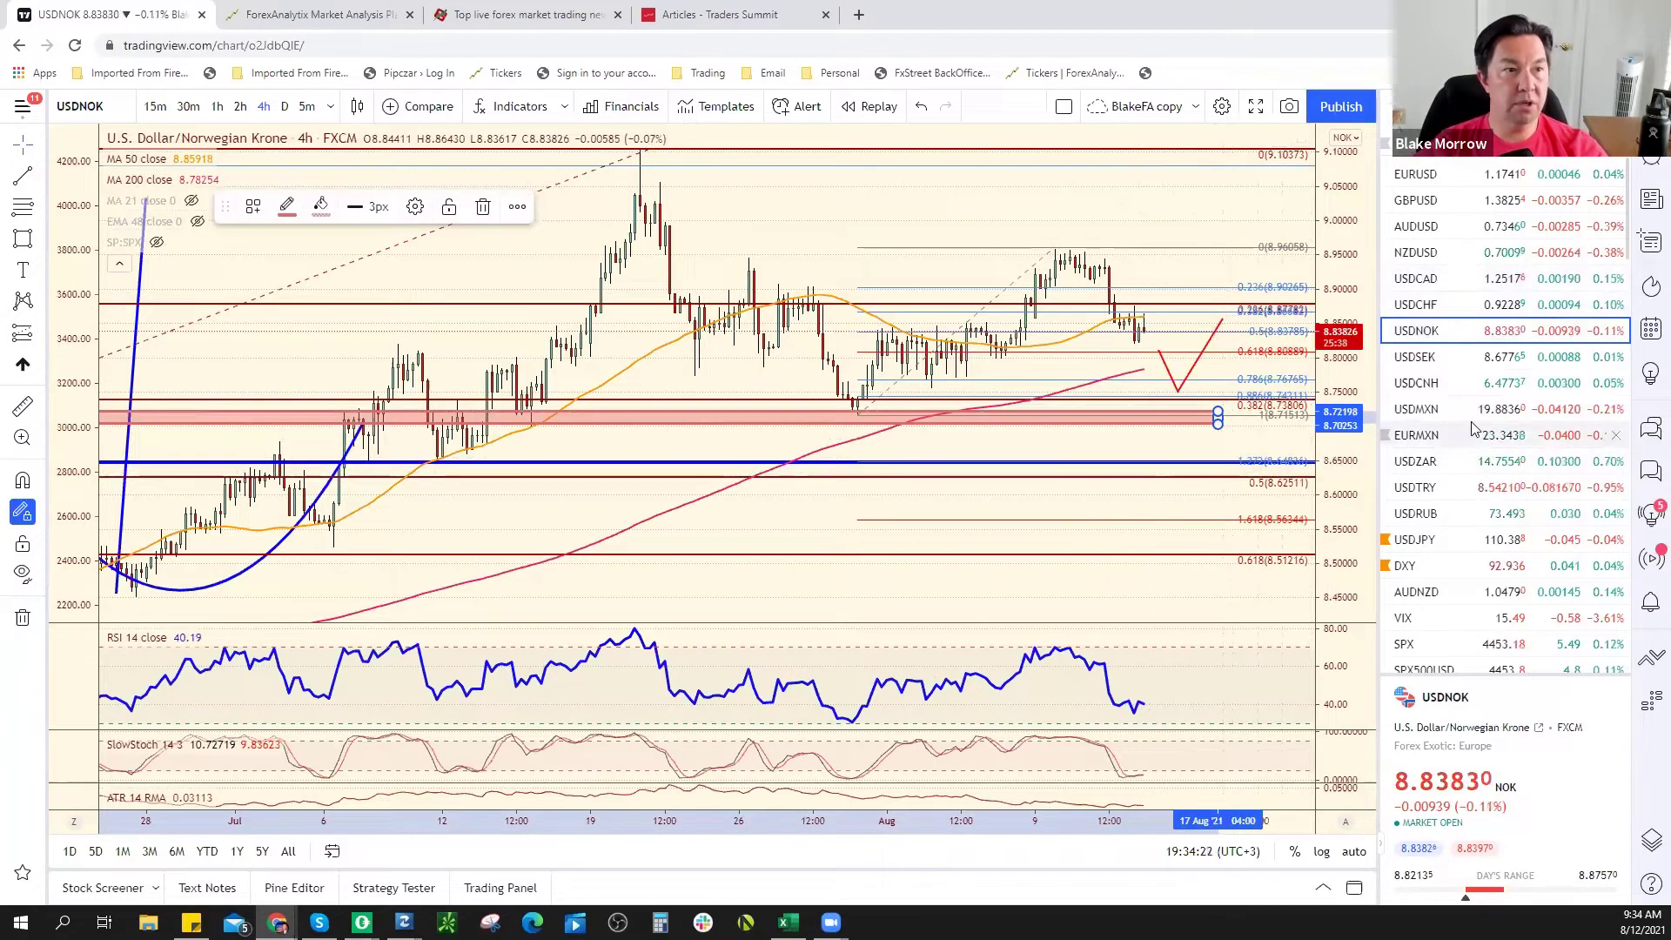
left_click(1427, 409)
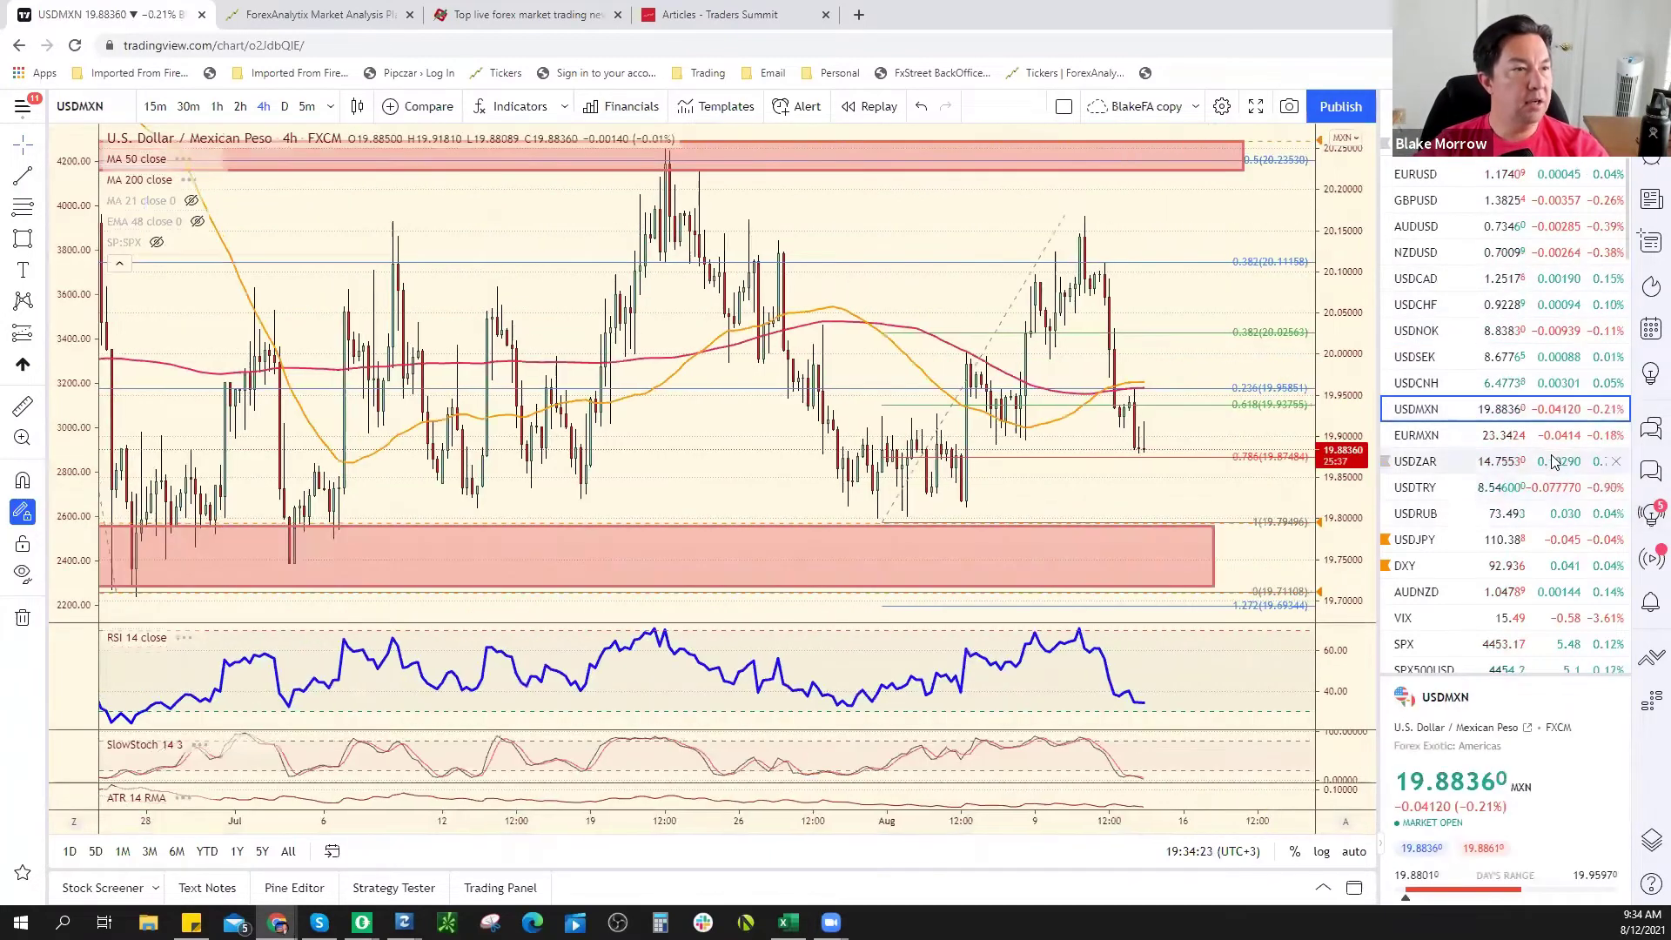
Pan the USDMXN chart and move the Fibonacci's top anchor to the latest swing high
scroll(1175, 418, "down", 3)
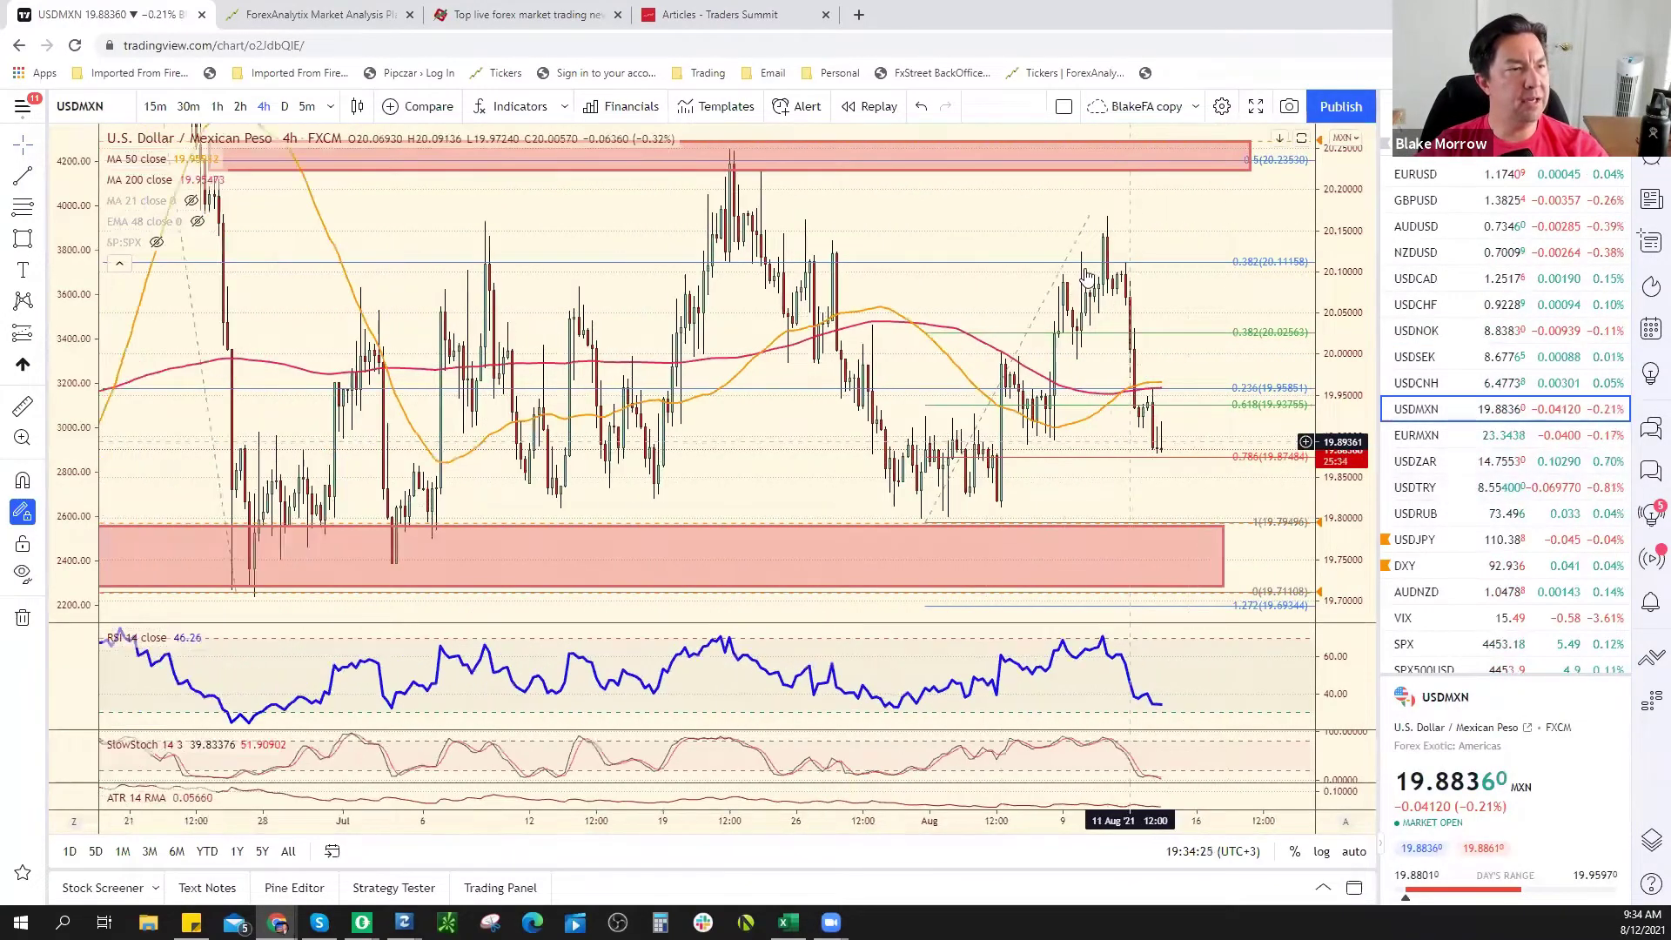
left_click_drag(882, 223, 809, 228)
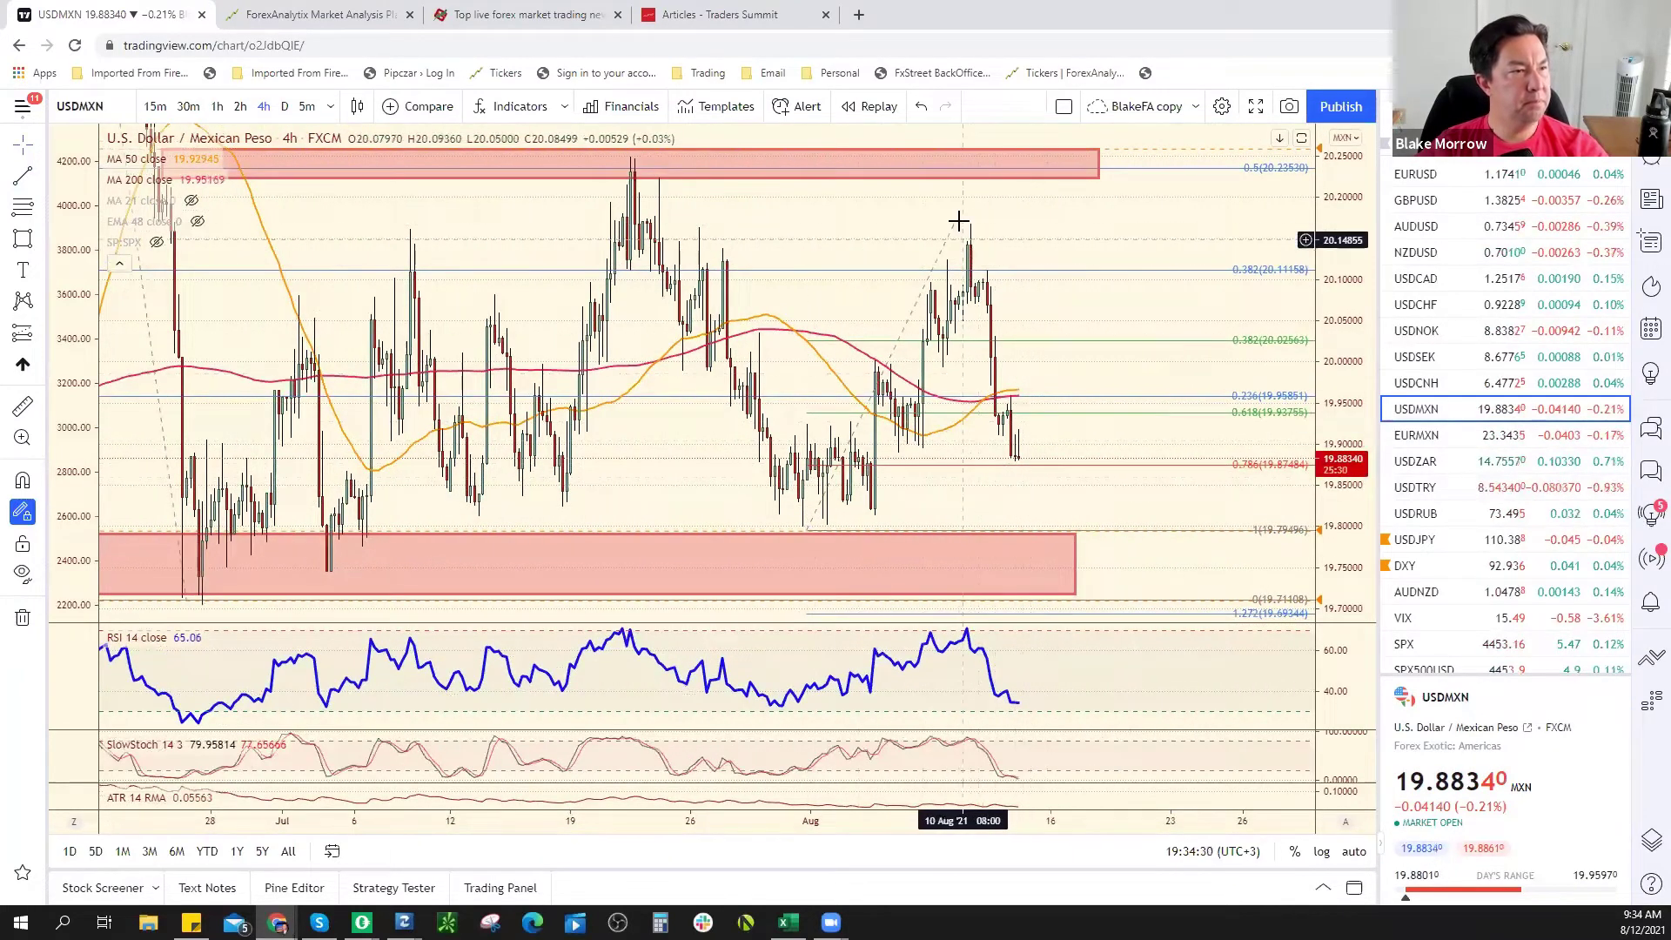
left_click_drag(988, 233, 970, 227)
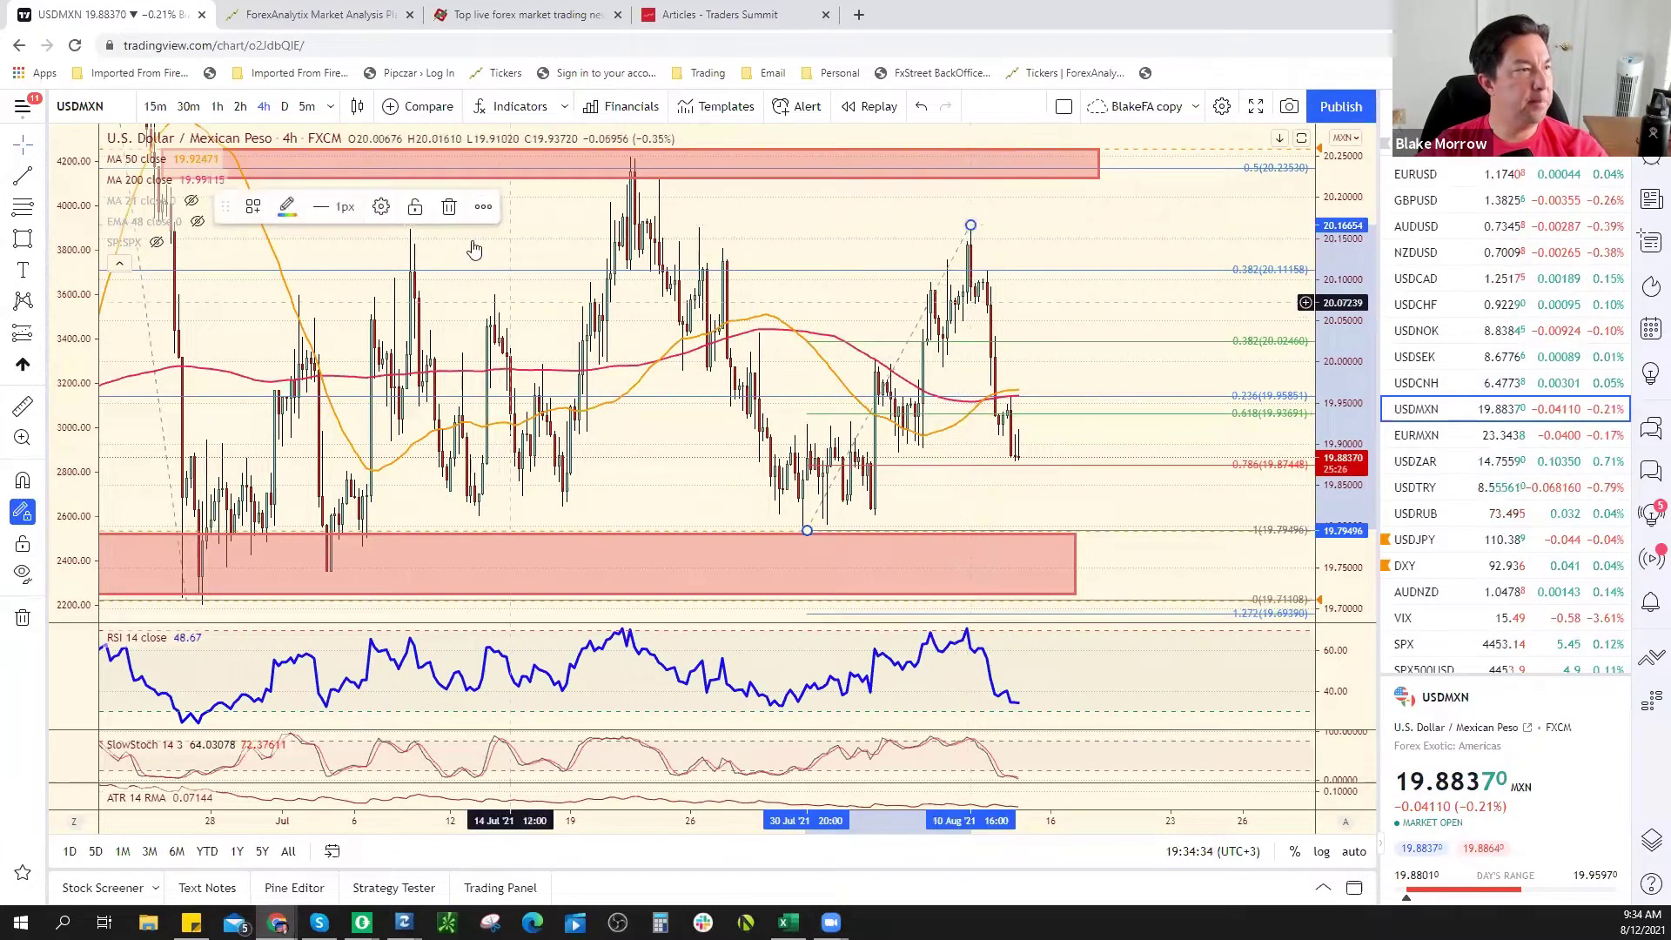
Apply the saved red-level template to the Fibonacci, then open USDJPY
left_click(252, 206)
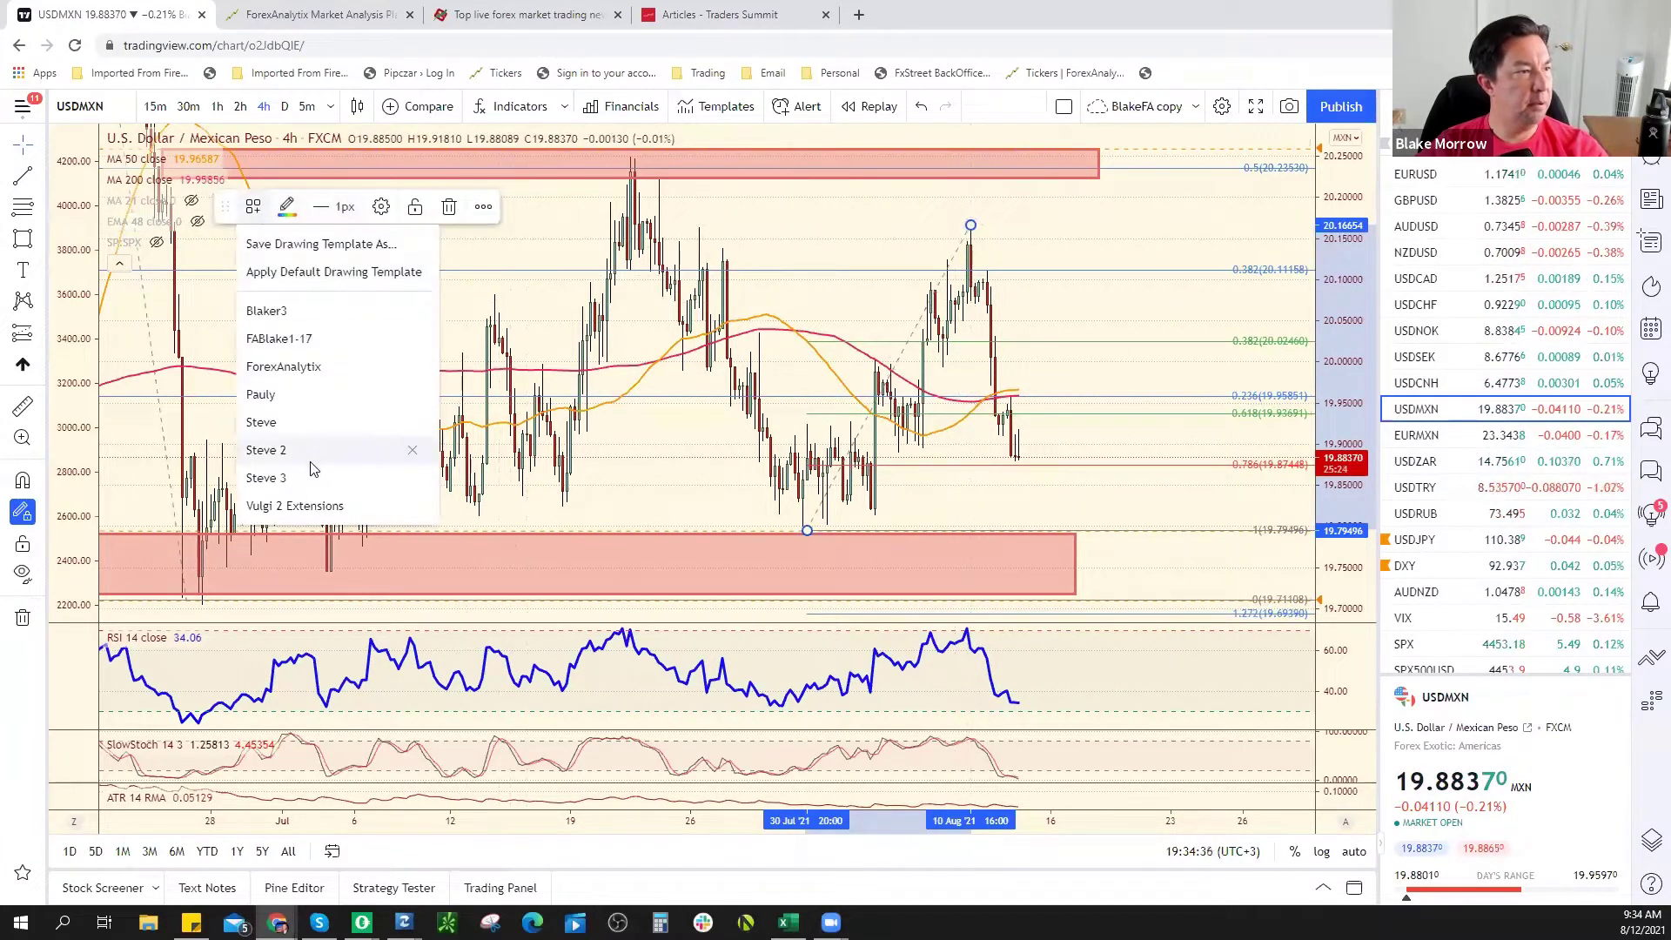
left_click(266, 450)
scroll(1035, 522, "down", 1)
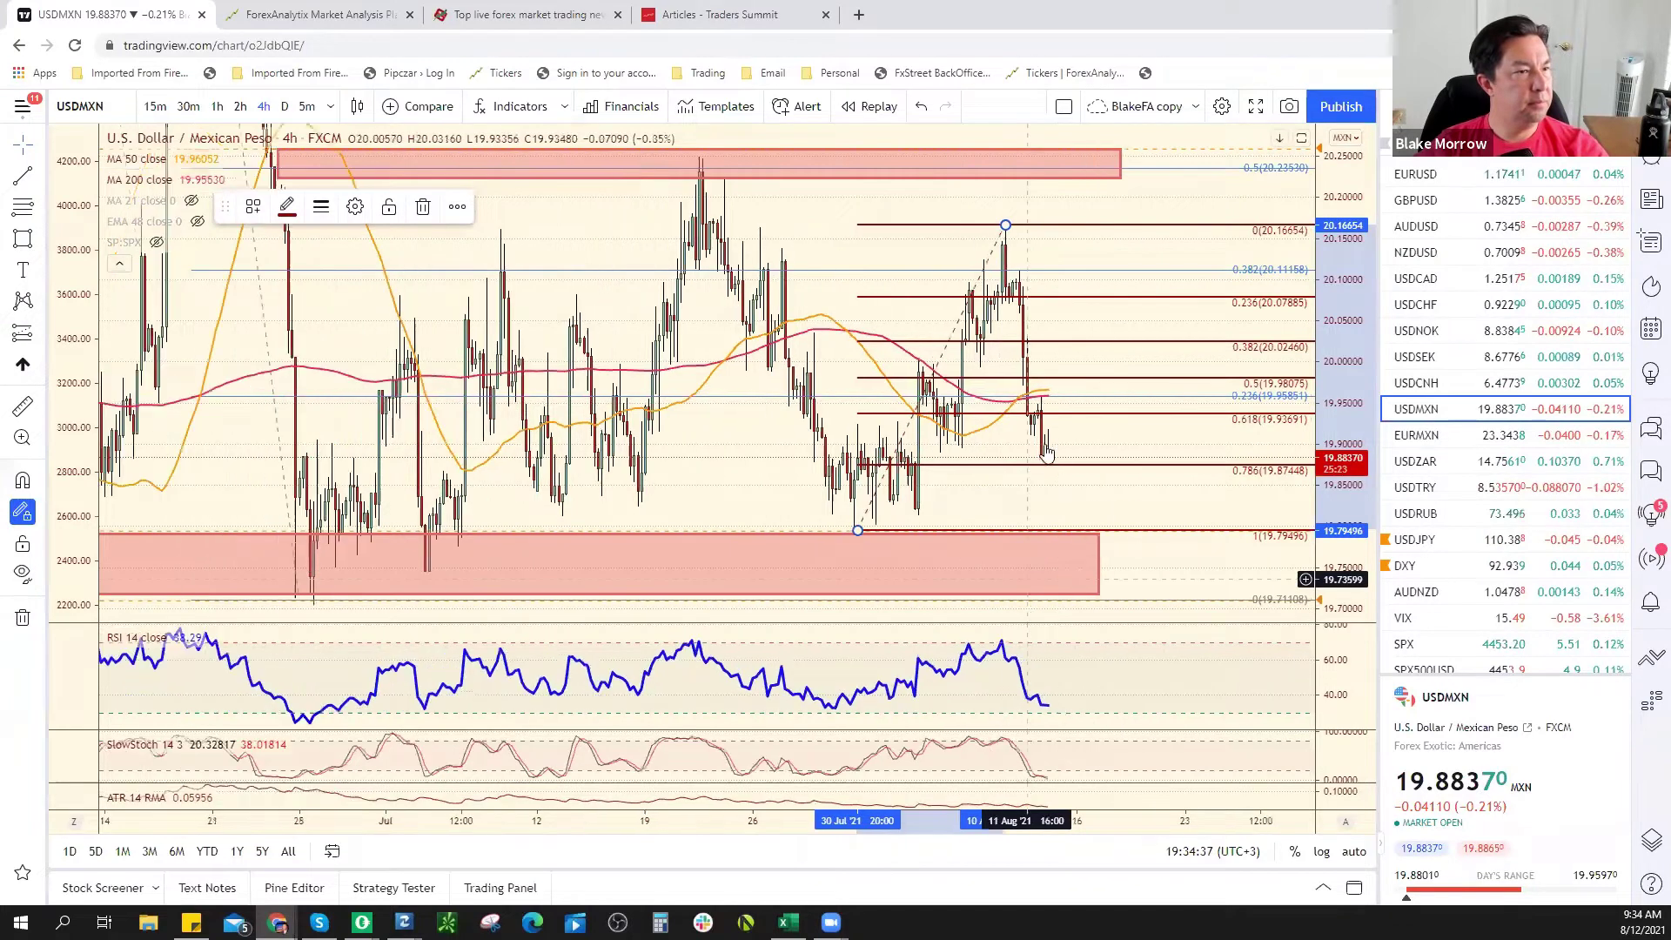
scroll(1058, 483, "down", 1)
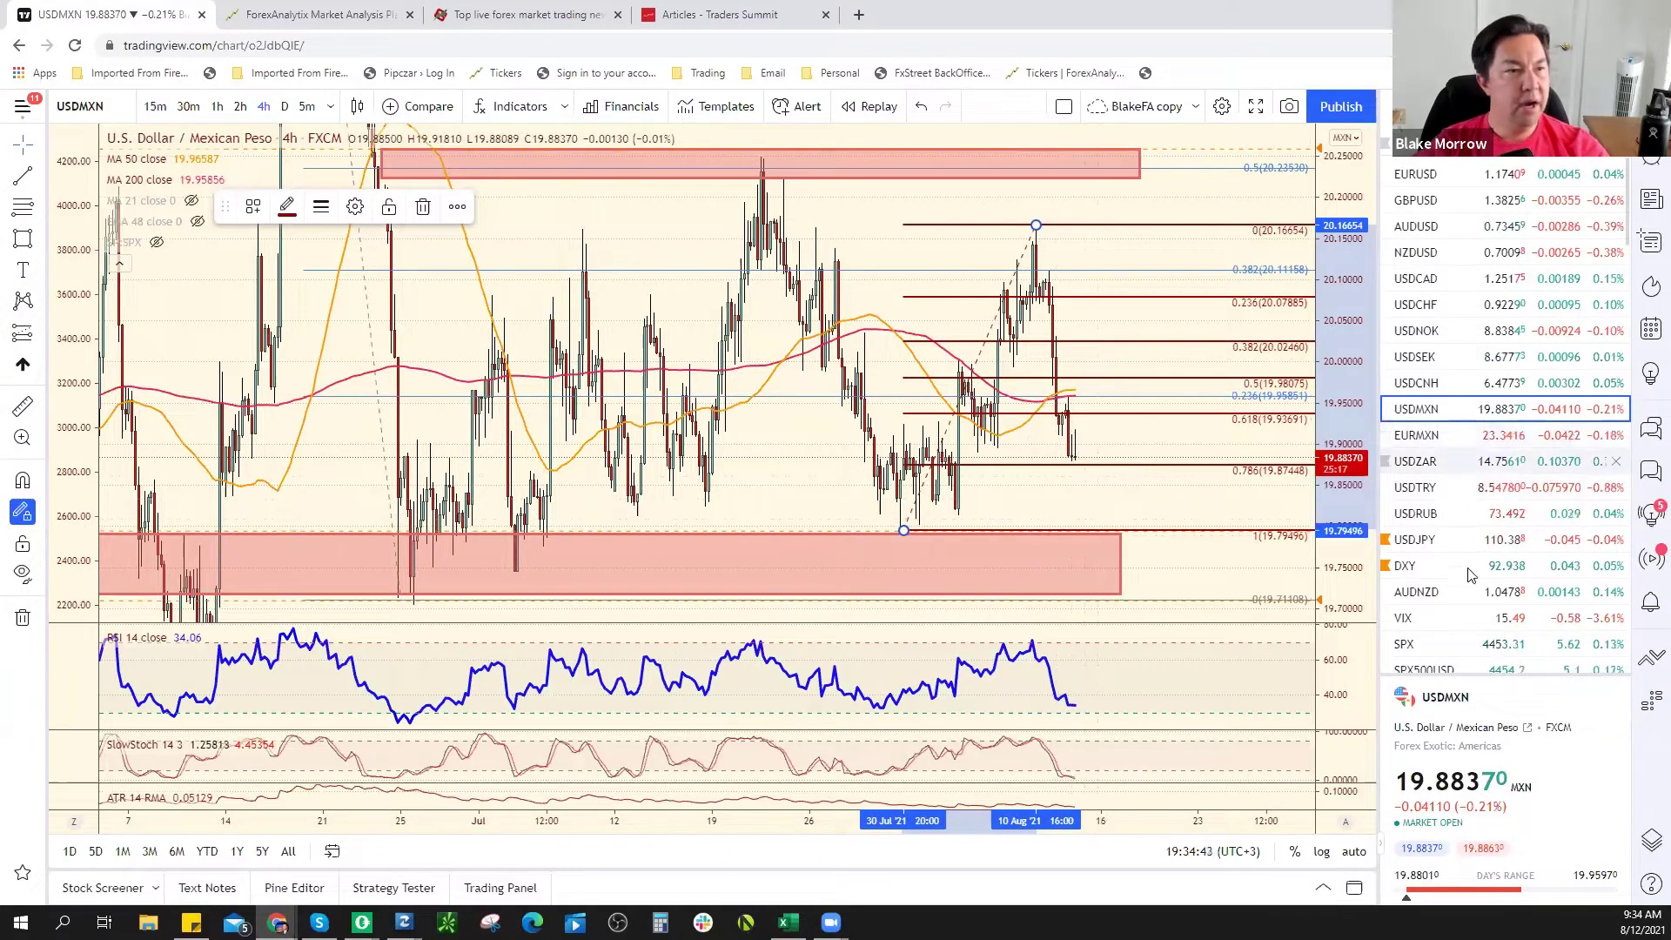
scroll(1471, 539, "down", 1)
left_click(1479, 453)
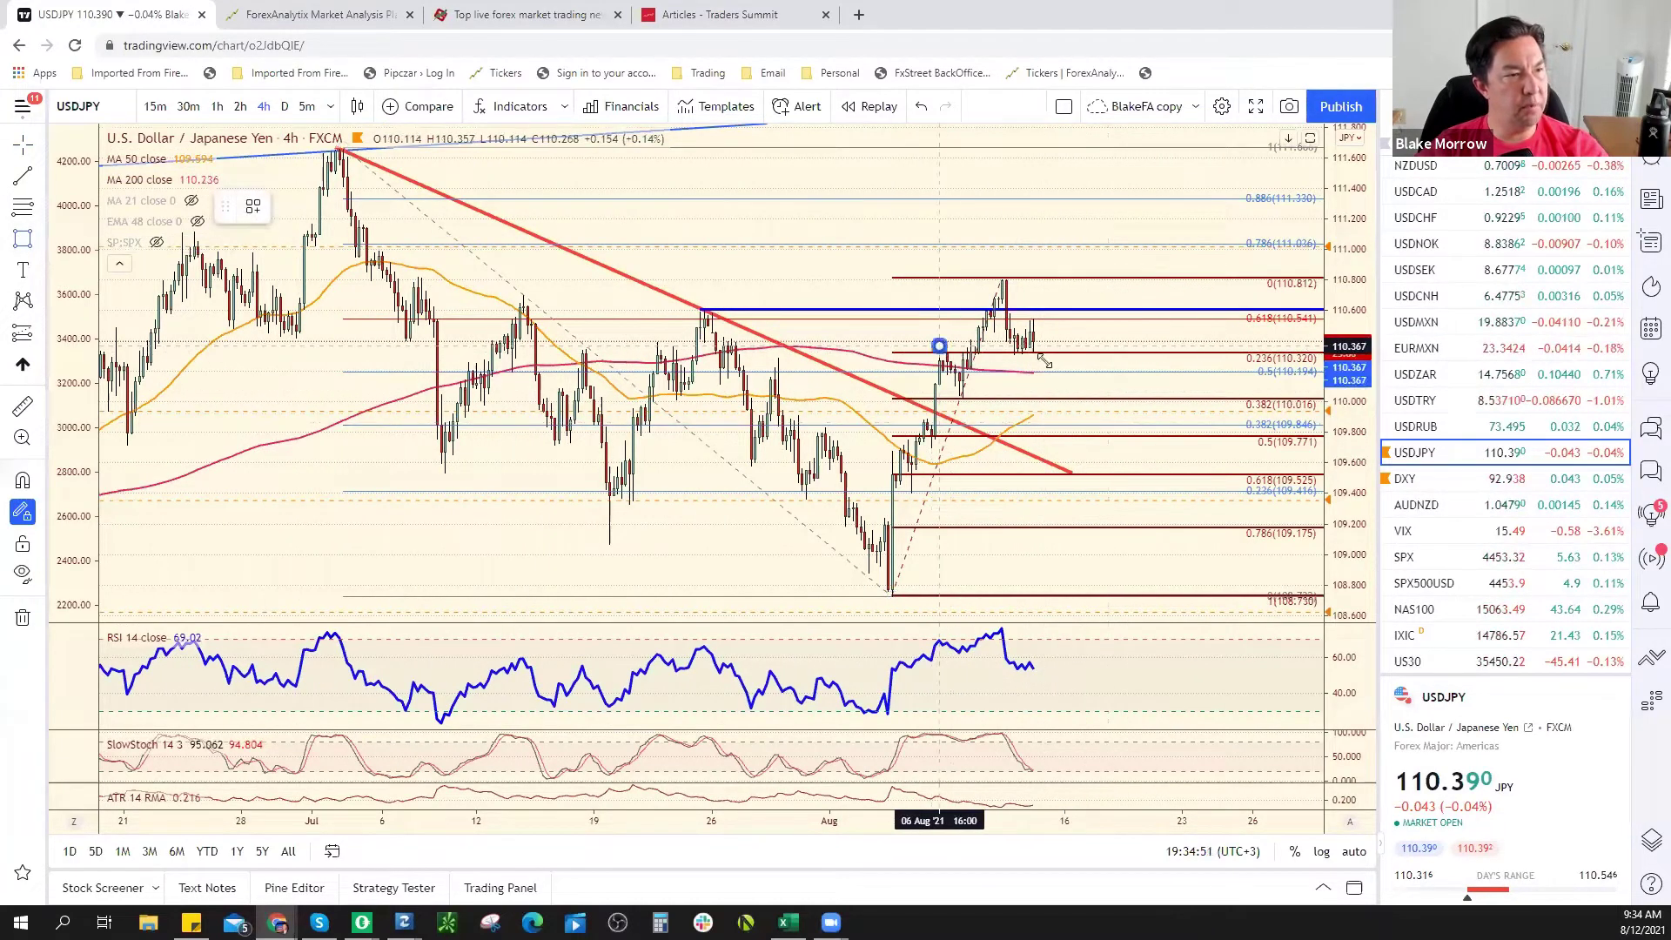
Draw a trial red zone box on USDJPY, remove it, then open SPX500USD
left_click_drag(1044, 362, 1054, 357)
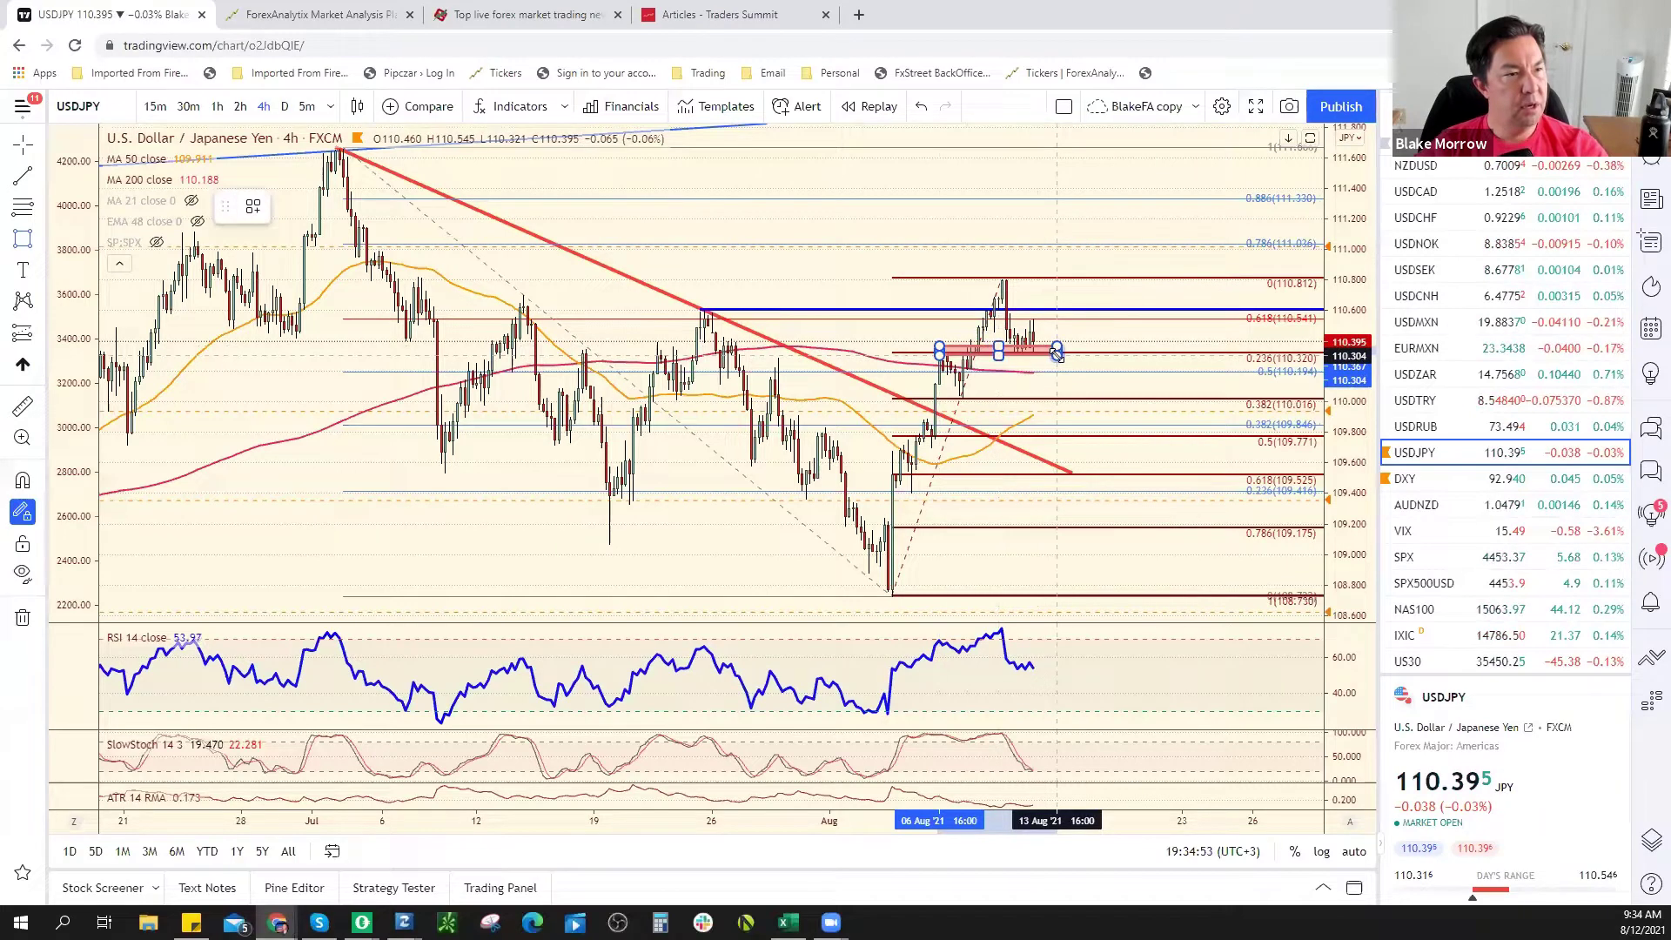
left_click(1056, 354)
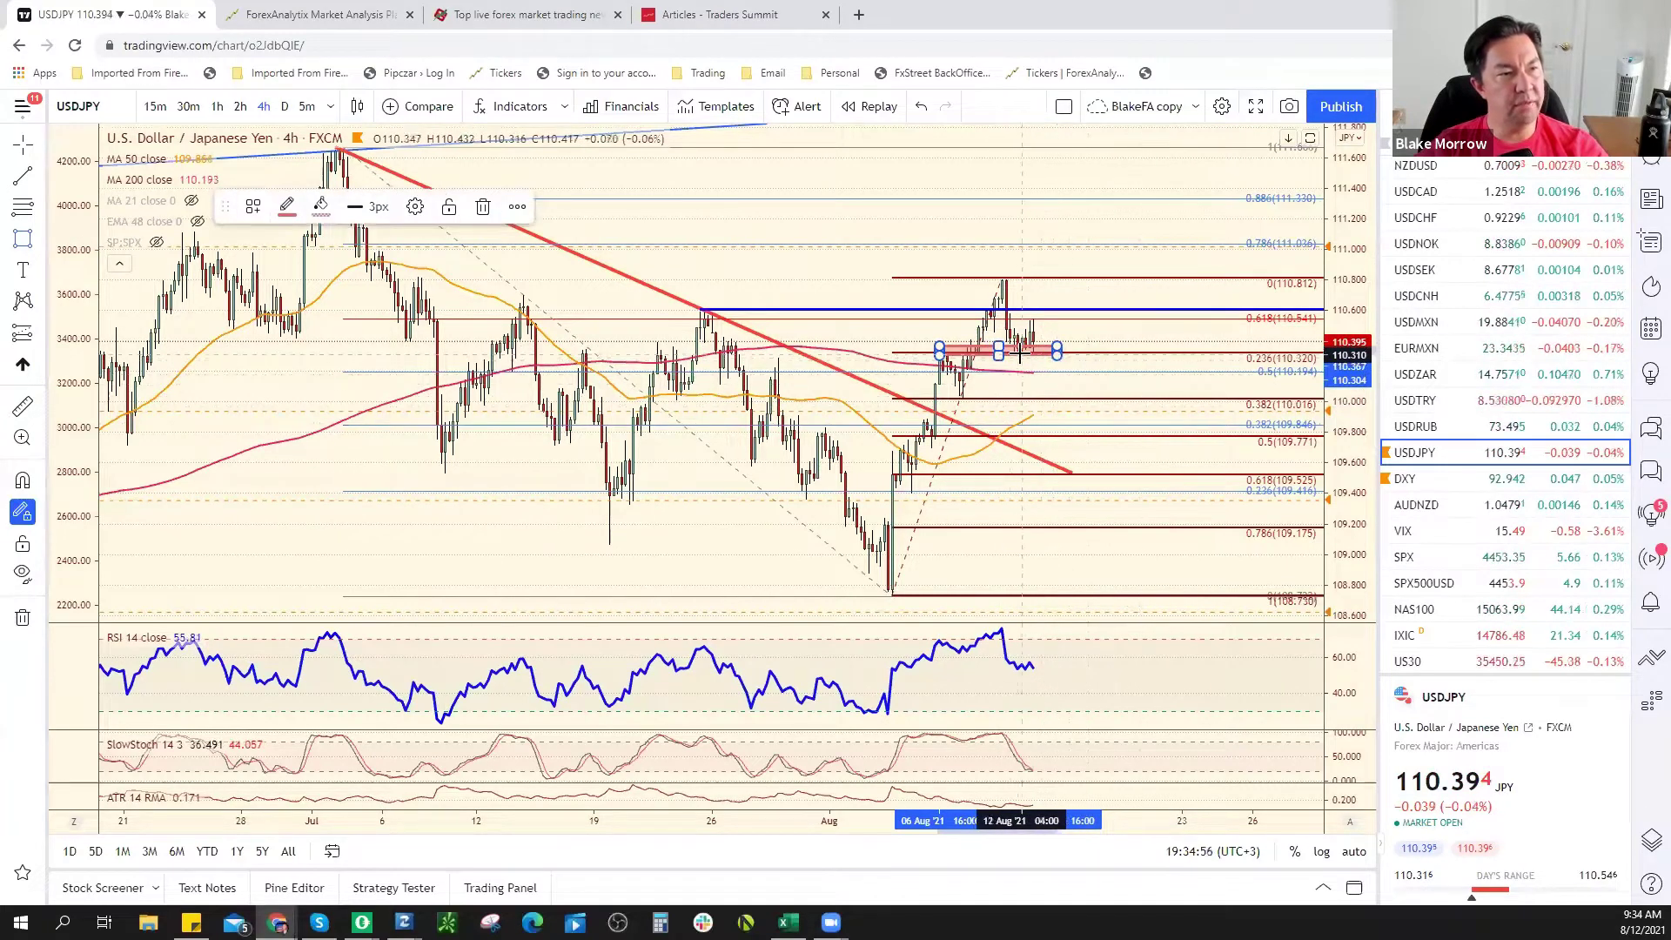
right_click(1057, 350)
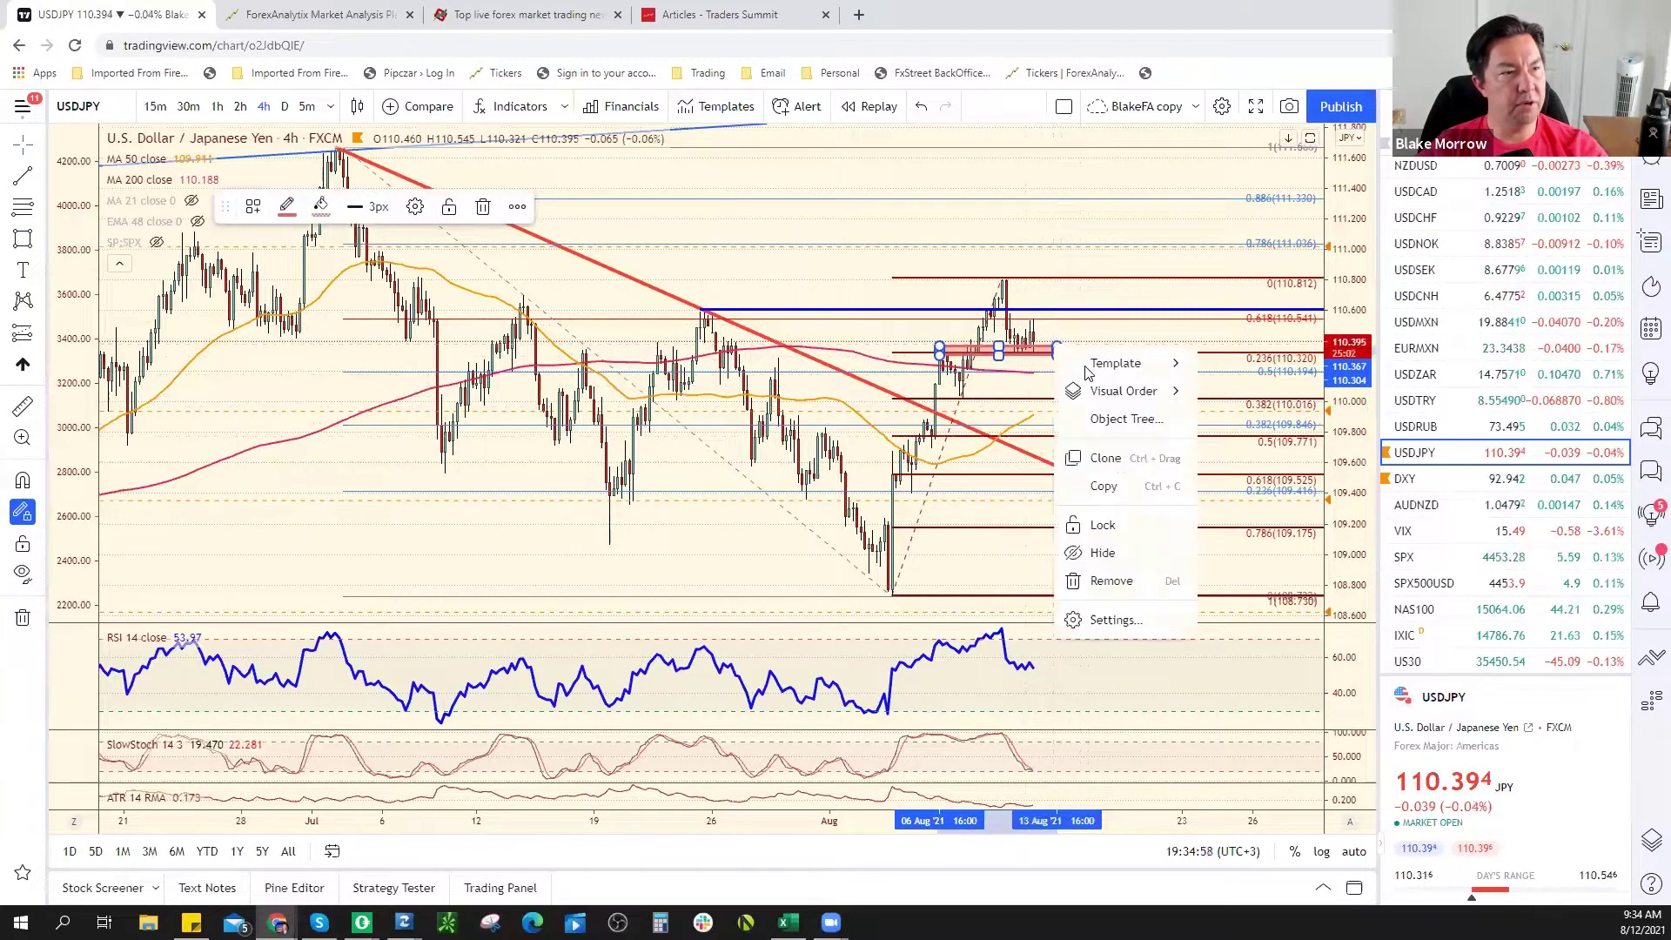
left_click(1132, 576)
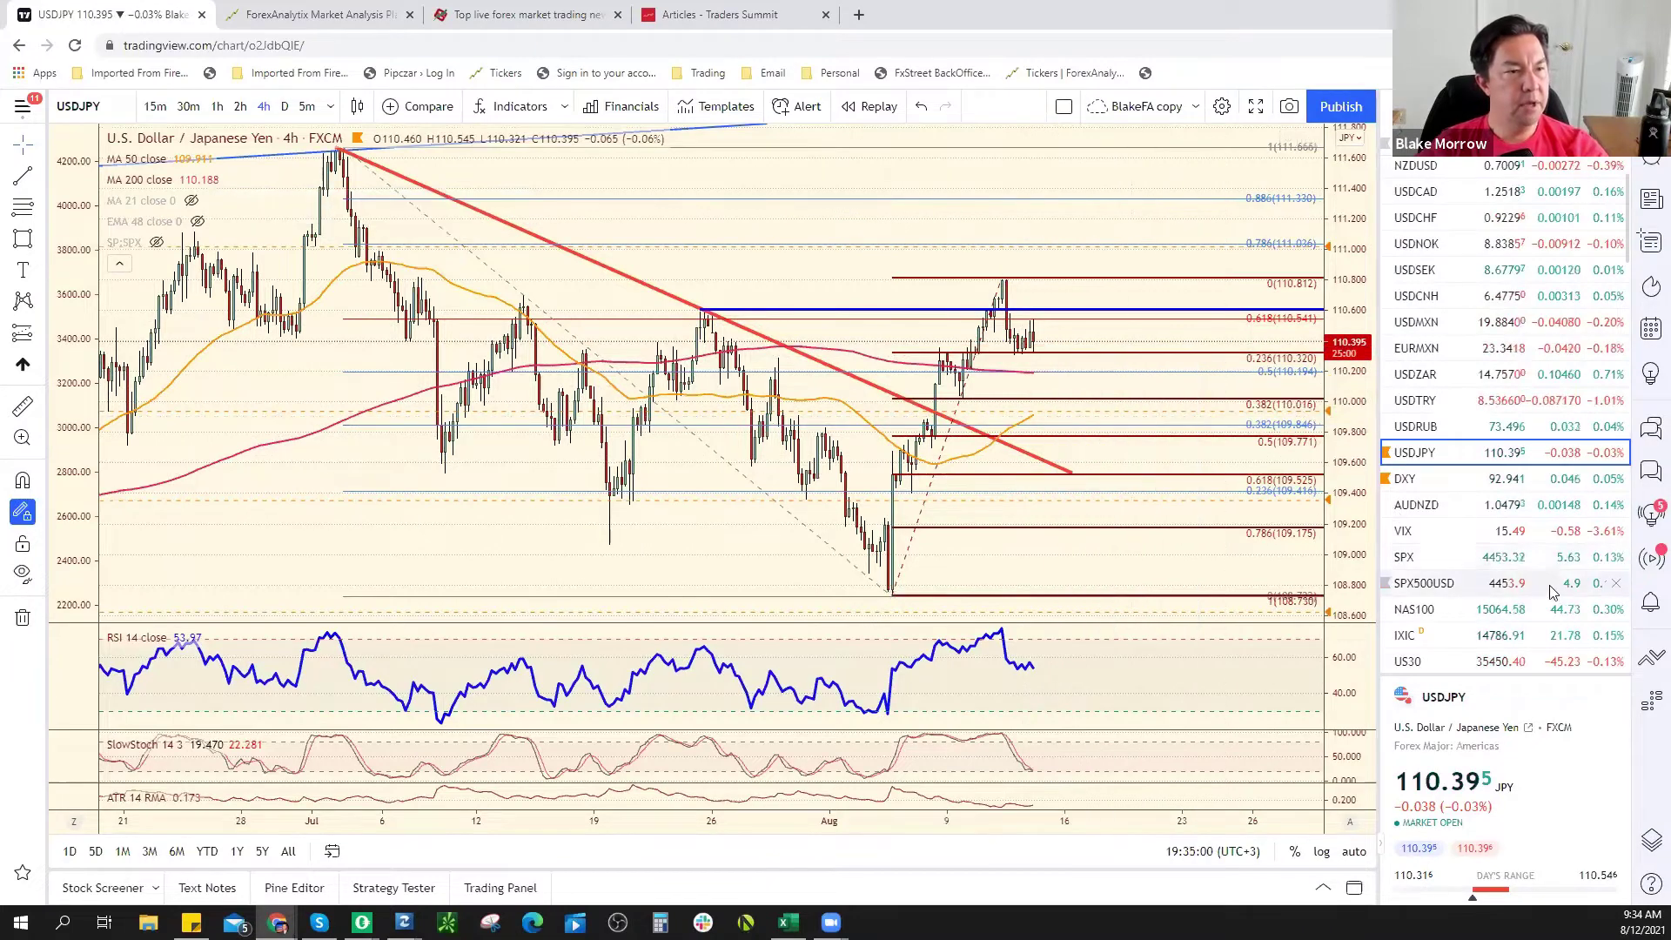
left_click(1476, 584)
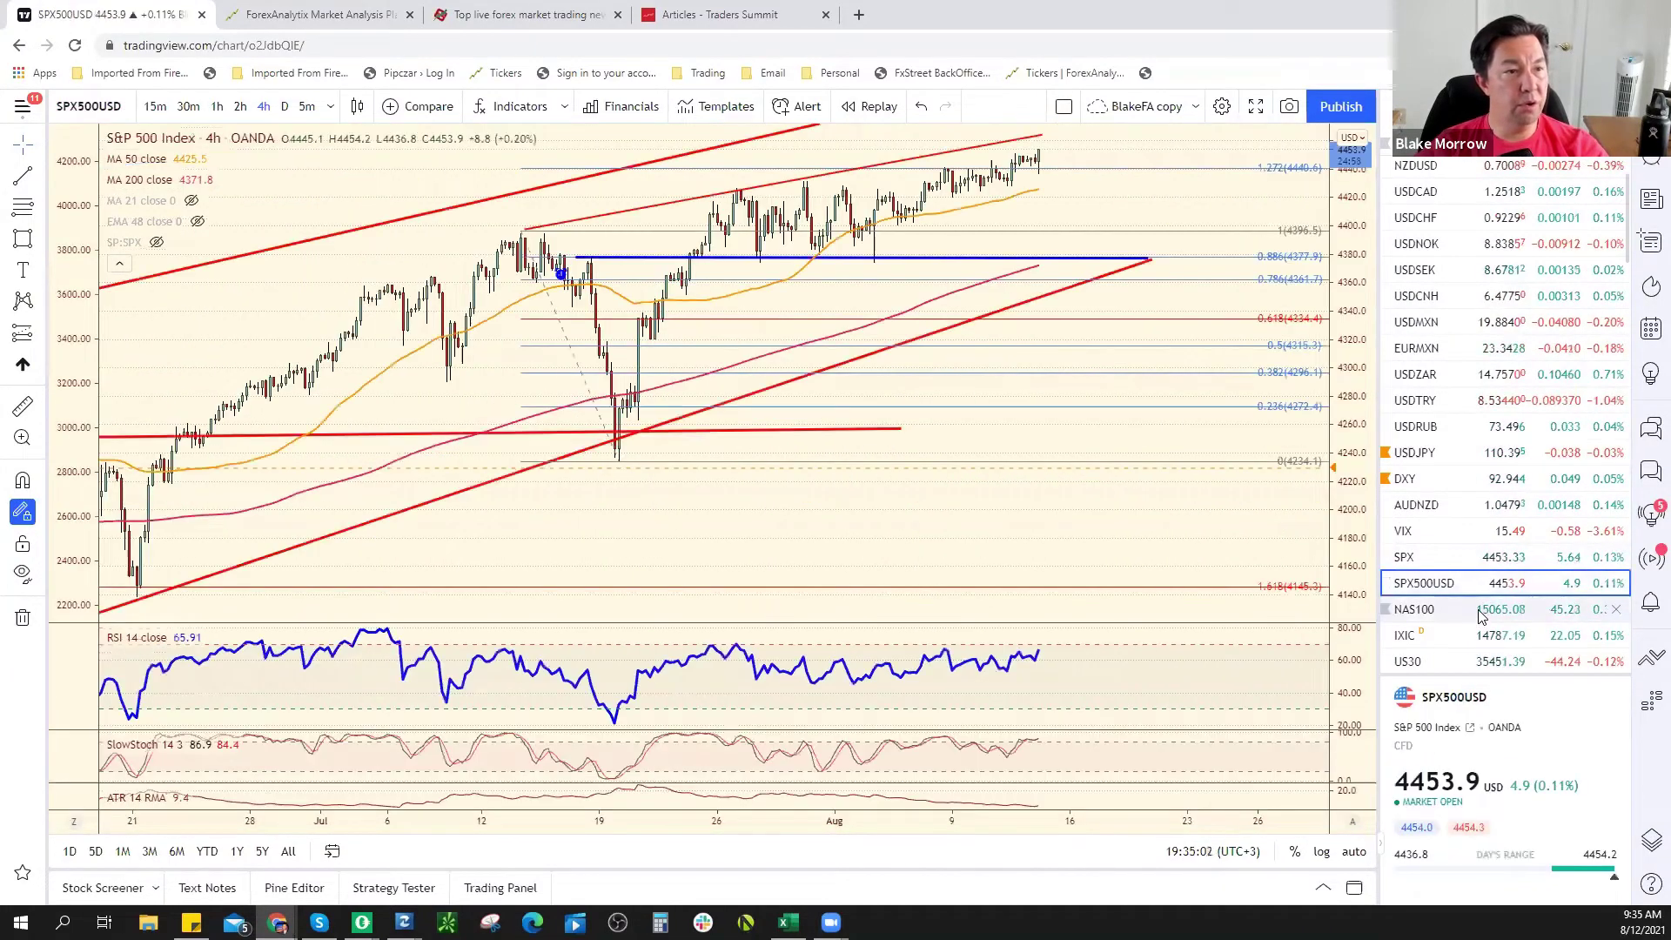
Look through the NAS100 and US30 charts, then open the XAUUSD gold chart
left_click(1477, 610)
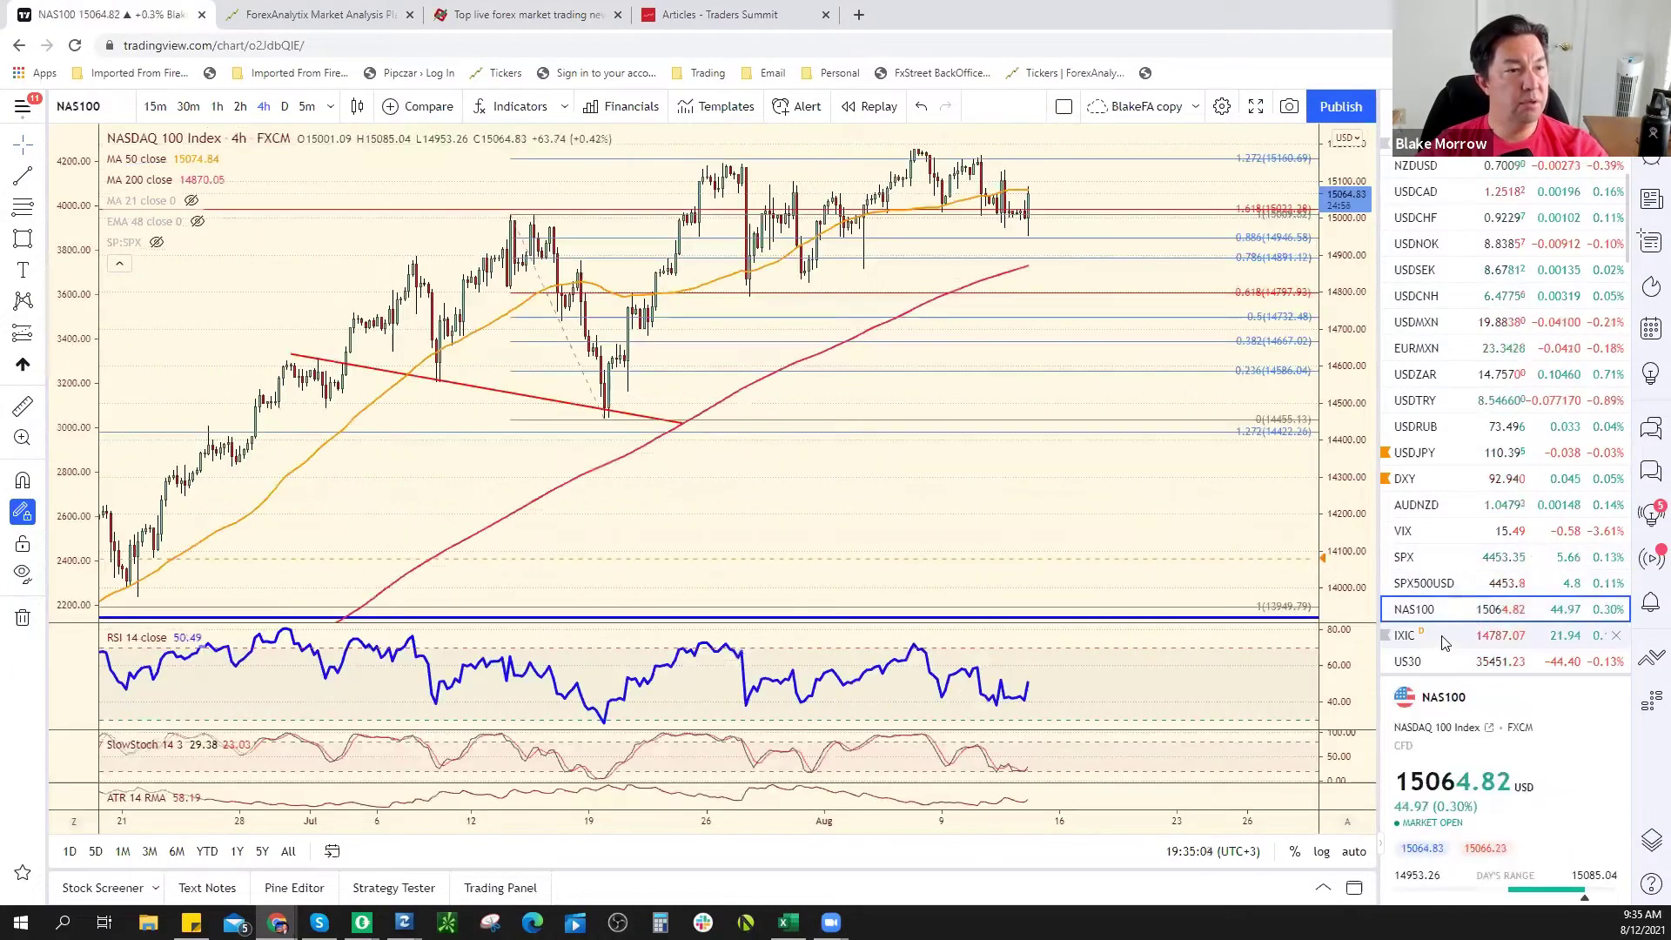
left_click(1479, 660)
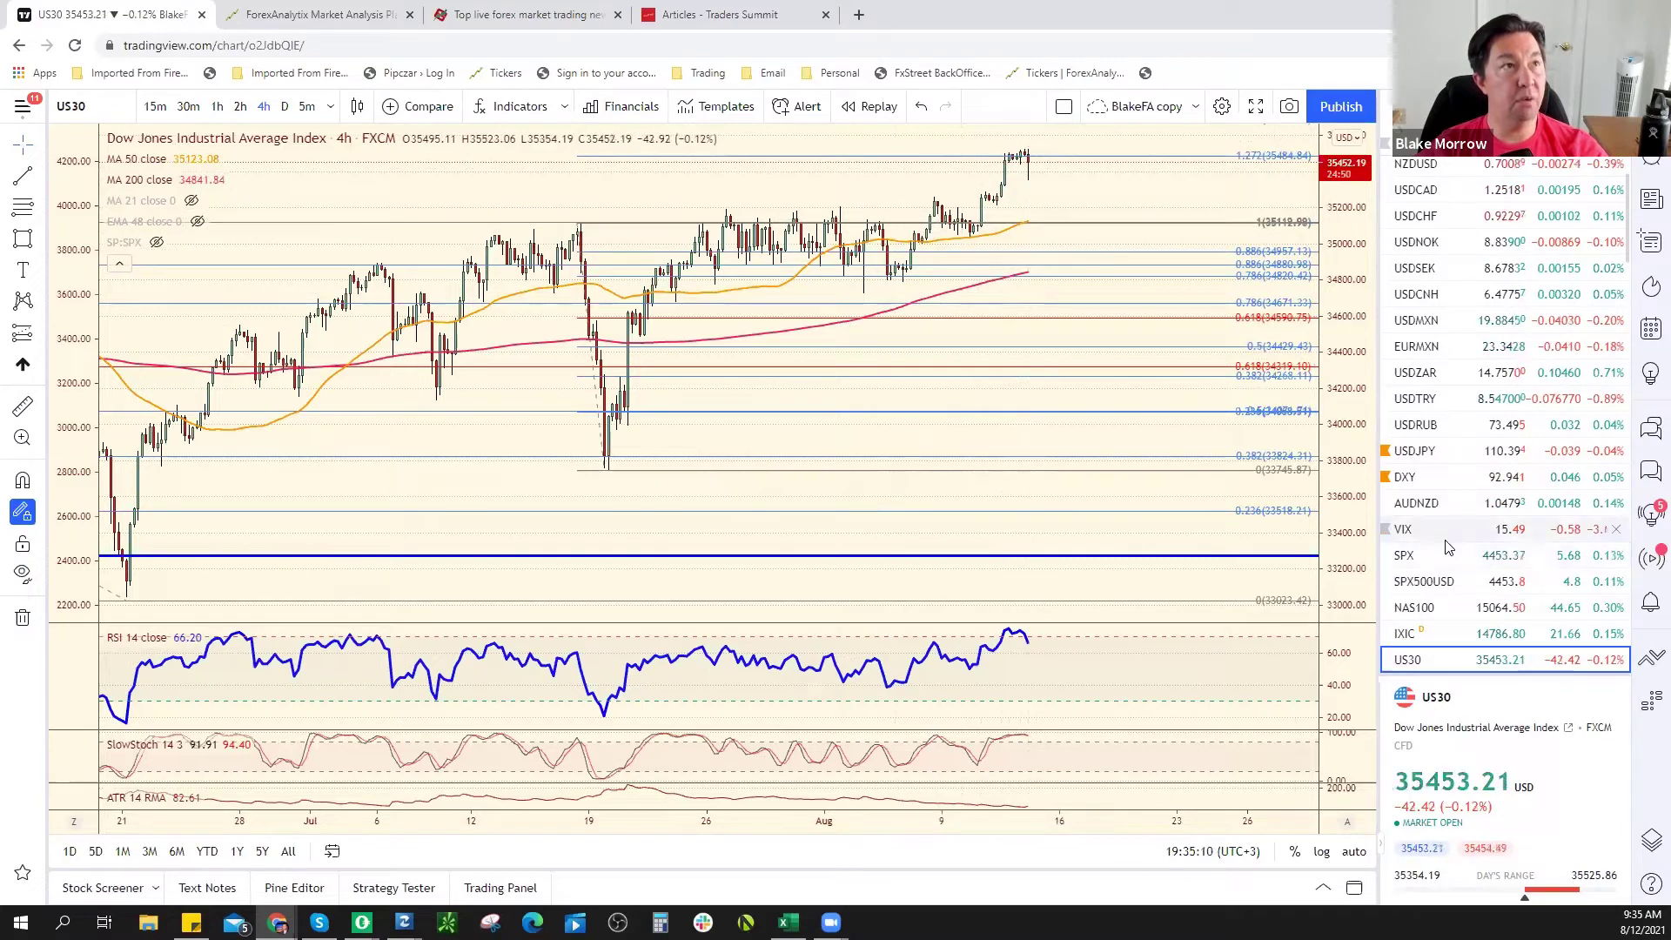
scroll(1447, 544, "down", 5)
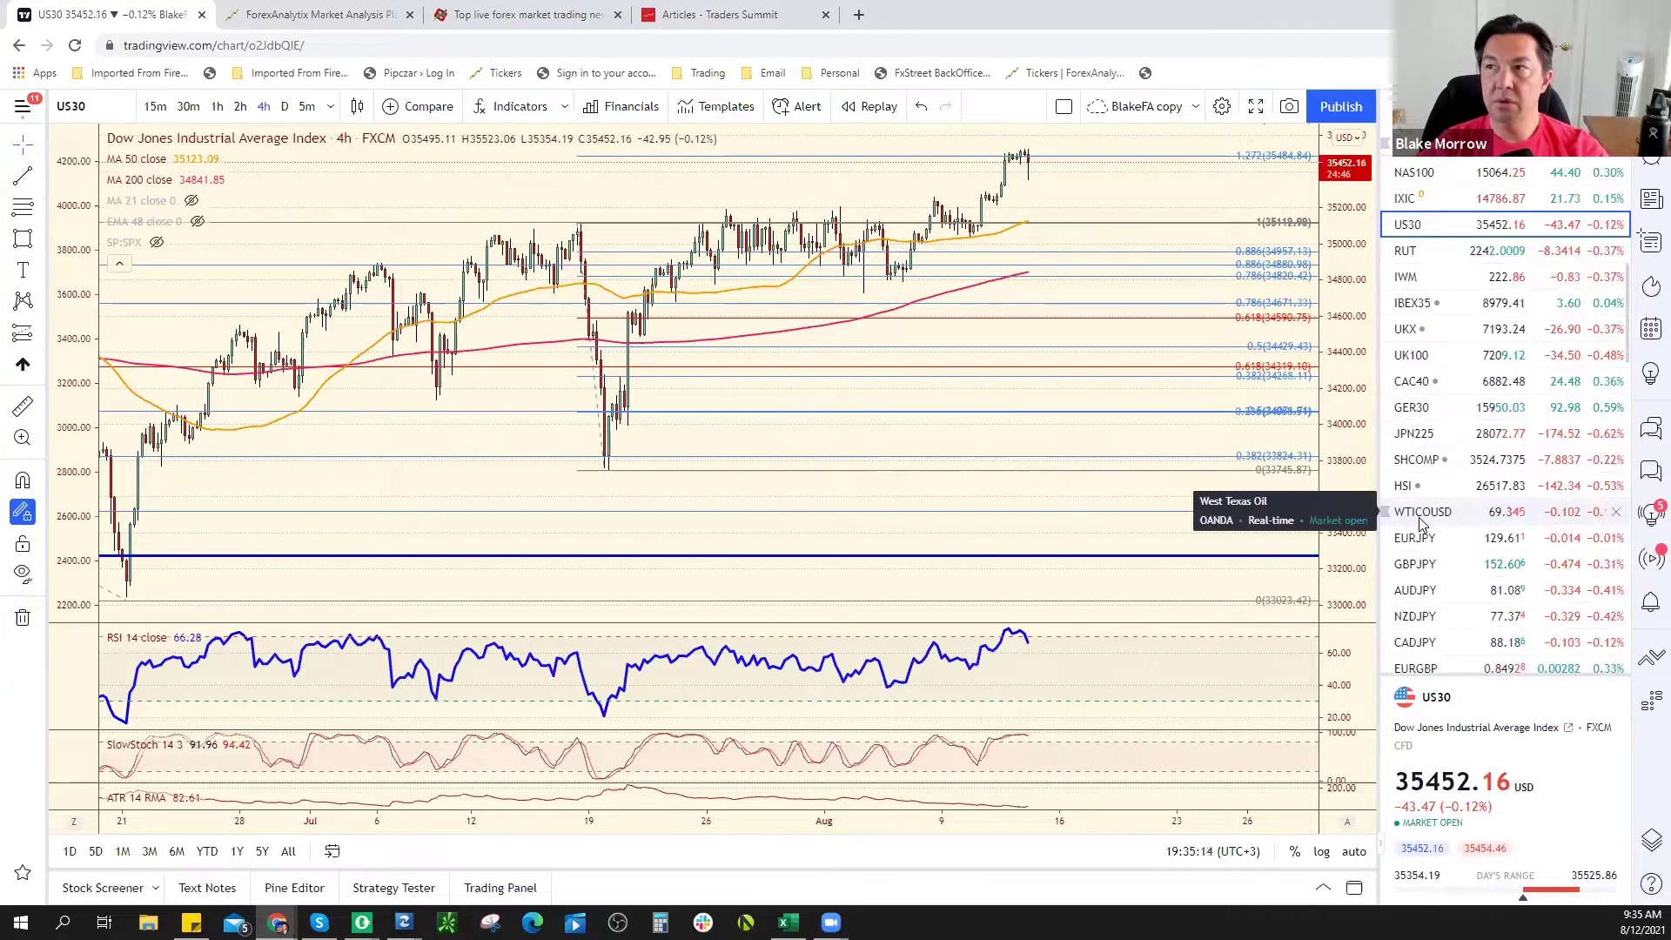
scroll(1465, 535, "down", 6)
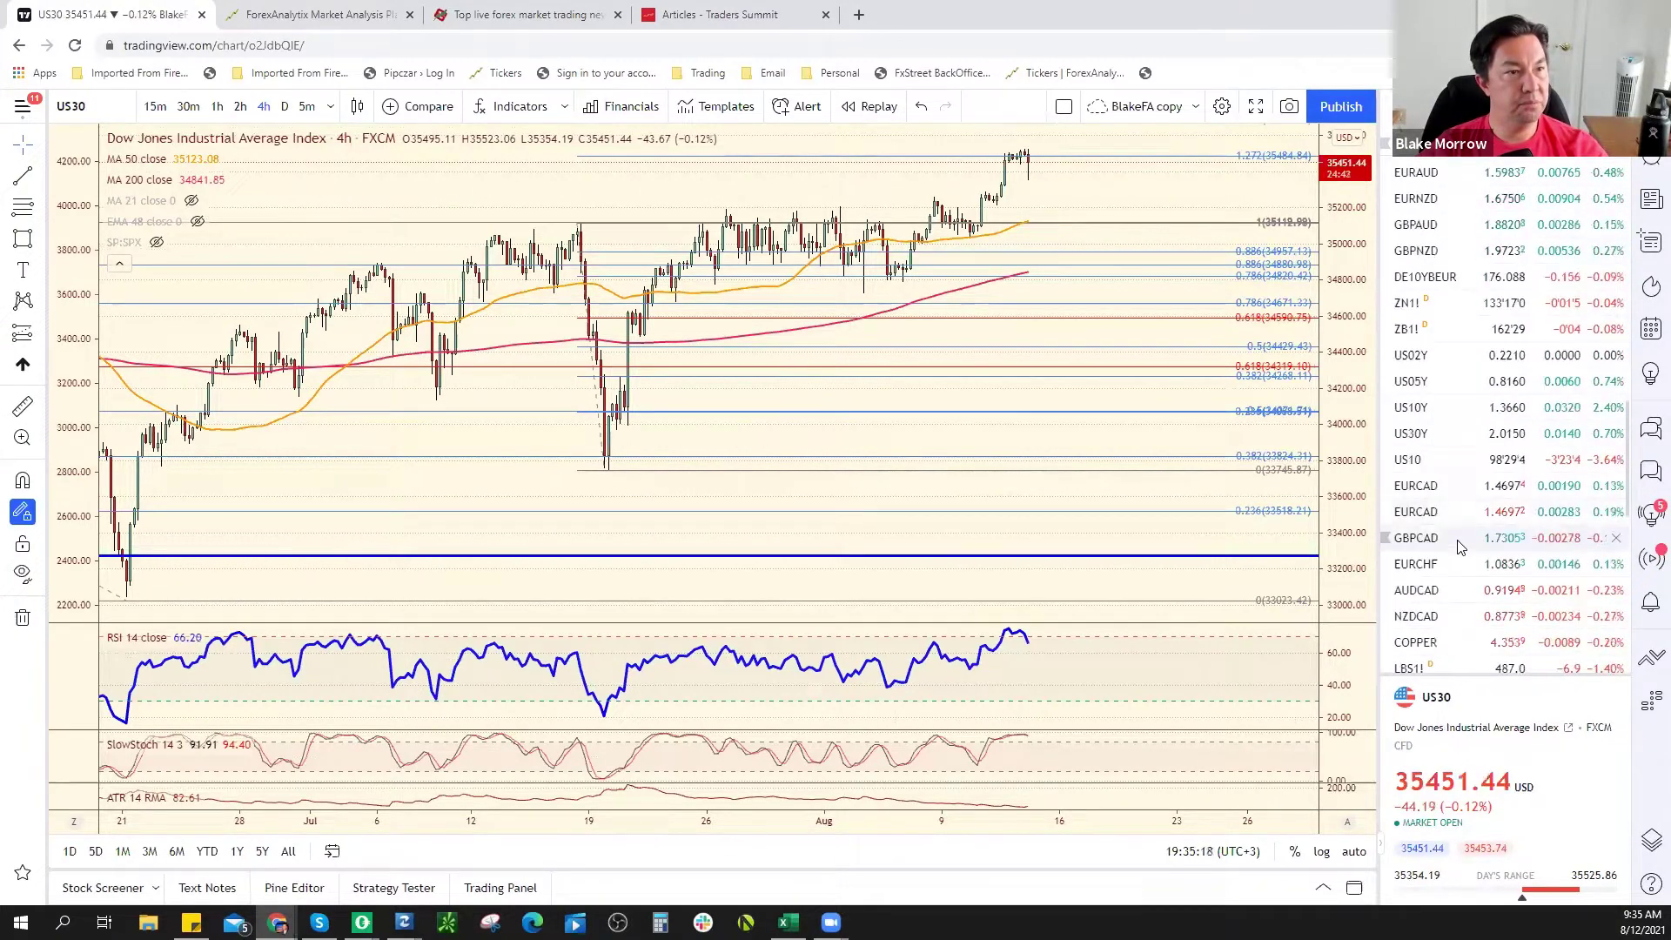
scroll(1464, 487, "down", 5)
left_click(1464, 442)
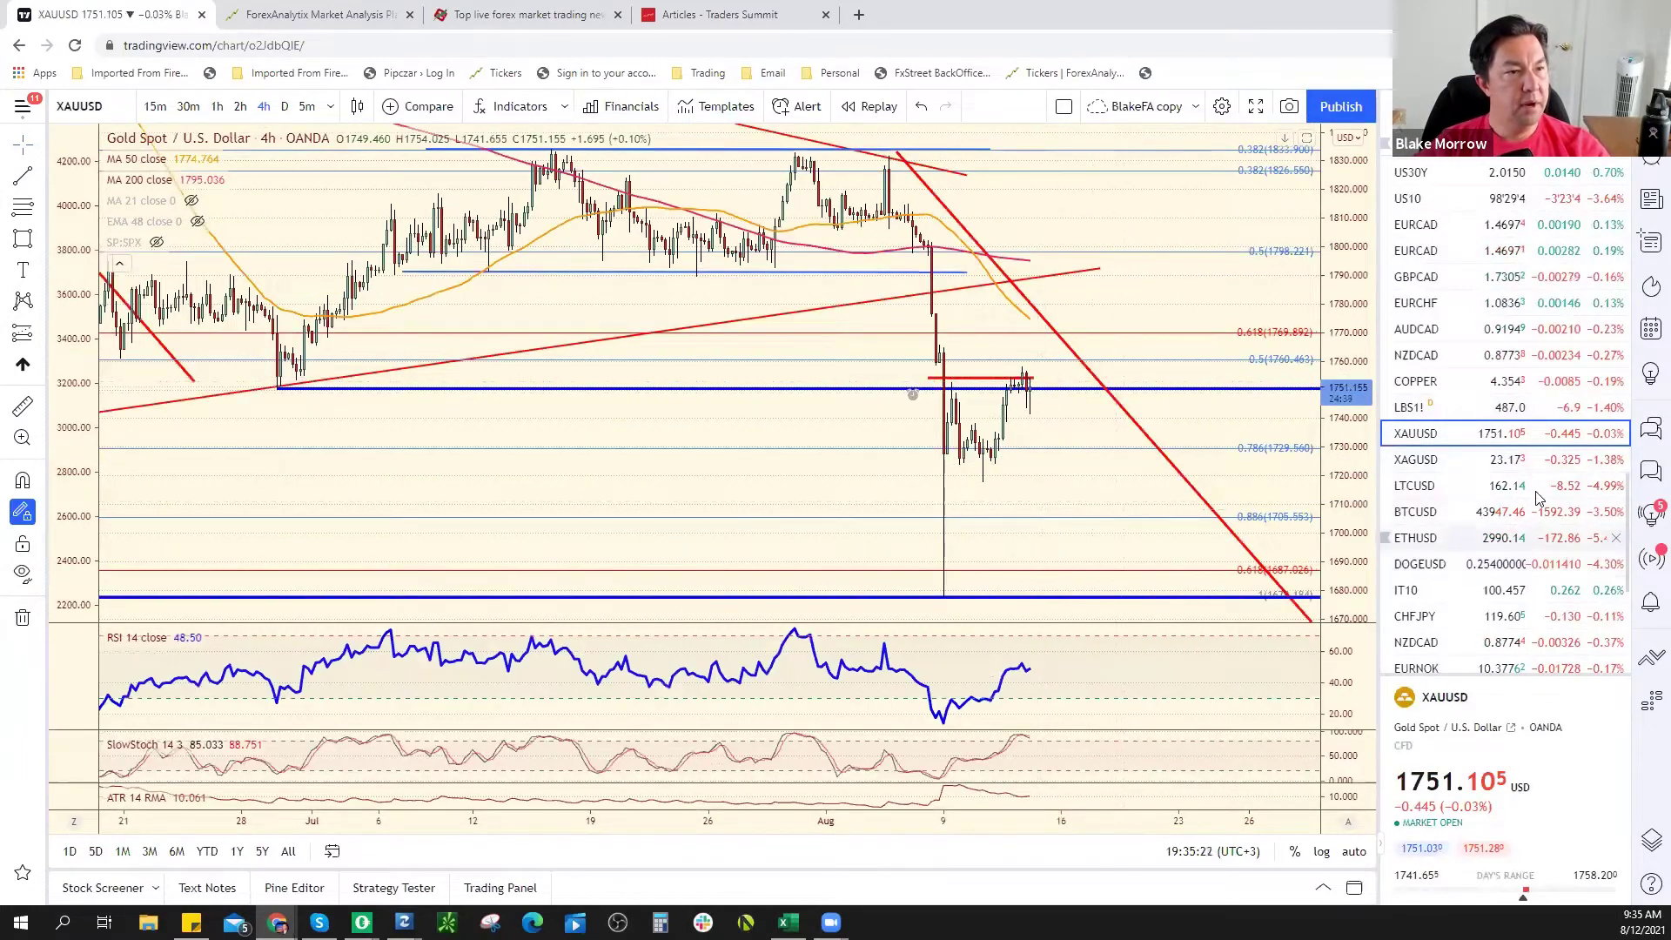
Move on to the XAGUSD silver chart, then open GBPJPY from the watchlist
key("Down")
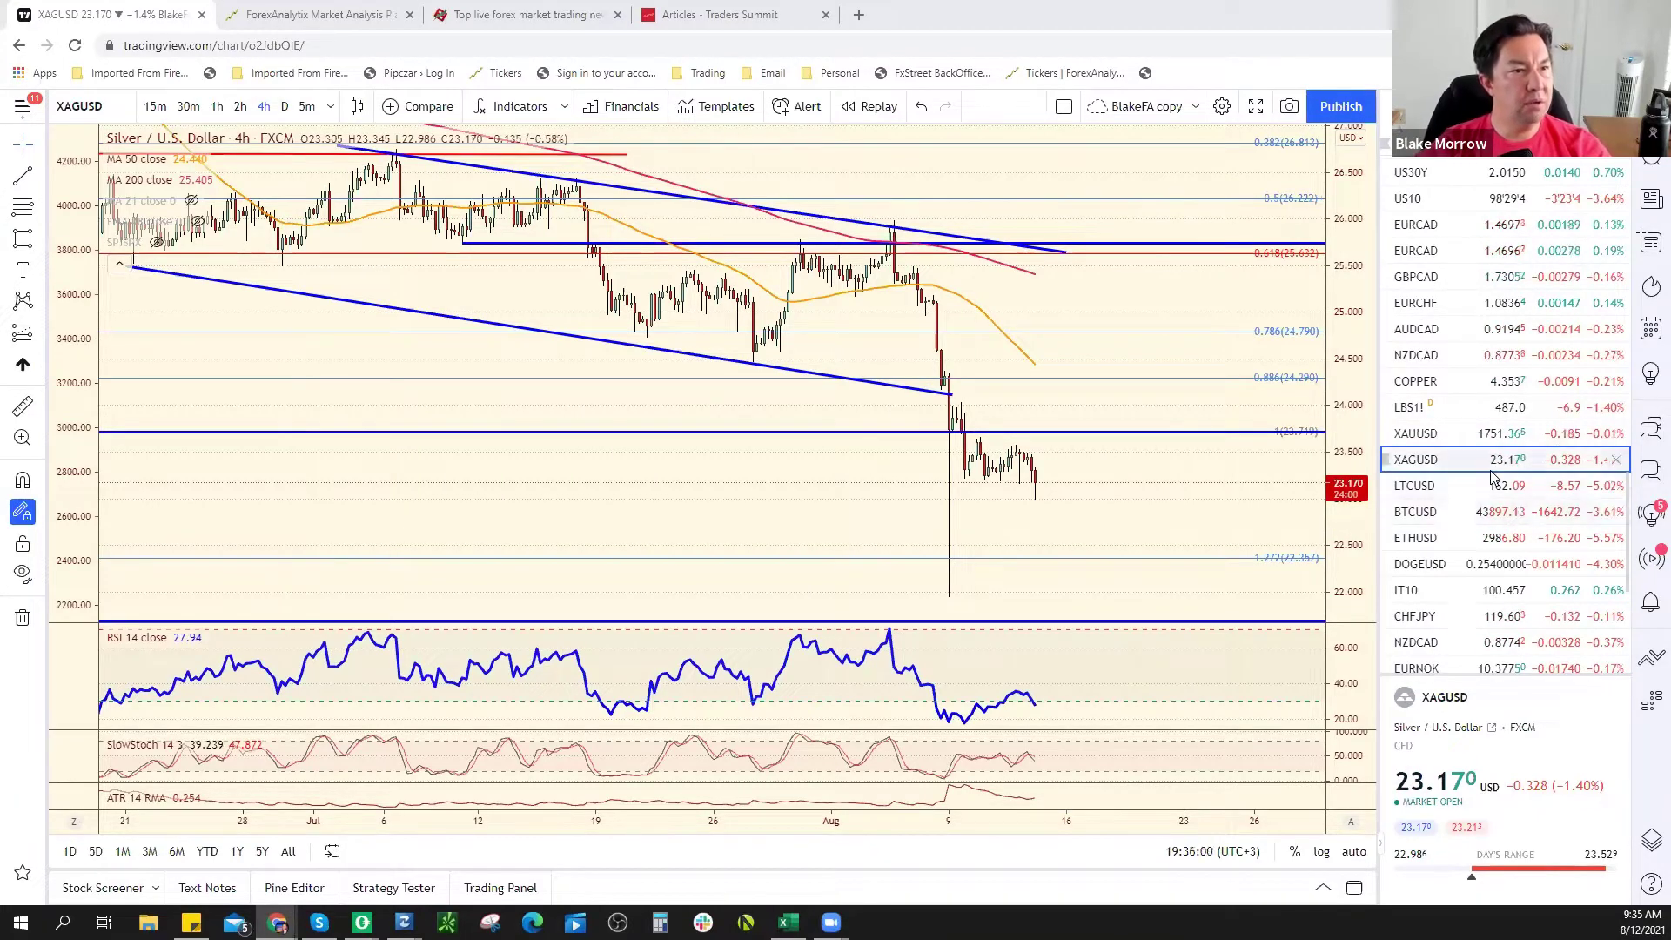
scroll(1486, 492, "down", 2)
scroll(1485, 487, "down", 6)
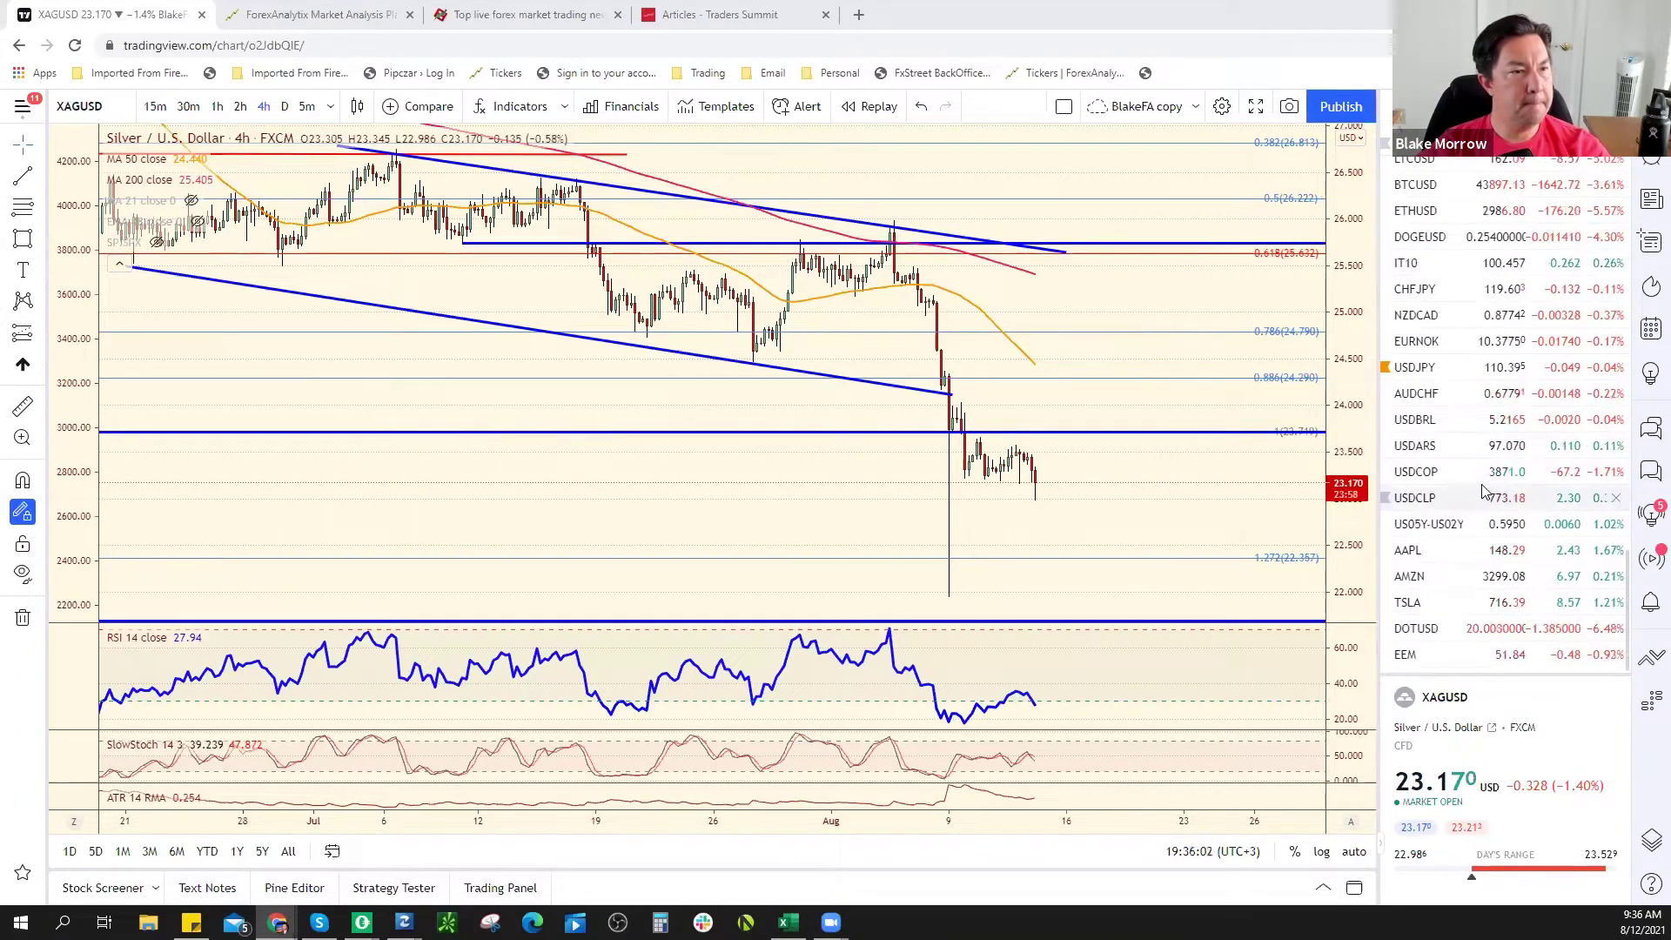
scroll(1486, 474, "up", 3)
scroll(1493, 474, "down", 3)
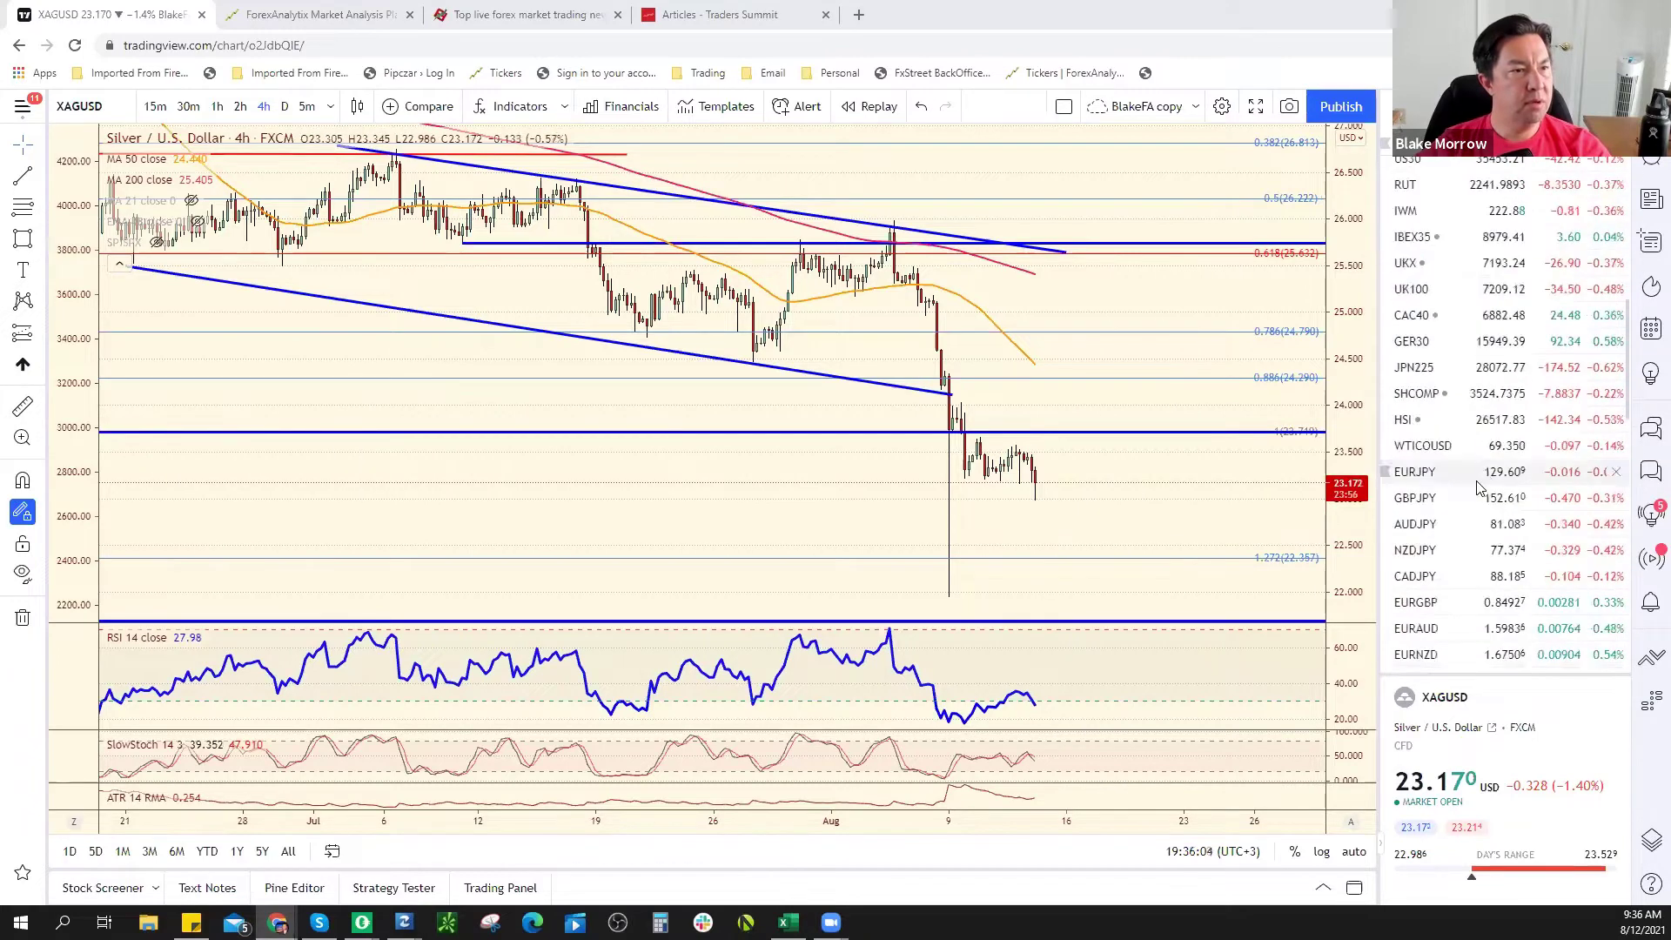
left_click(1510, 328)
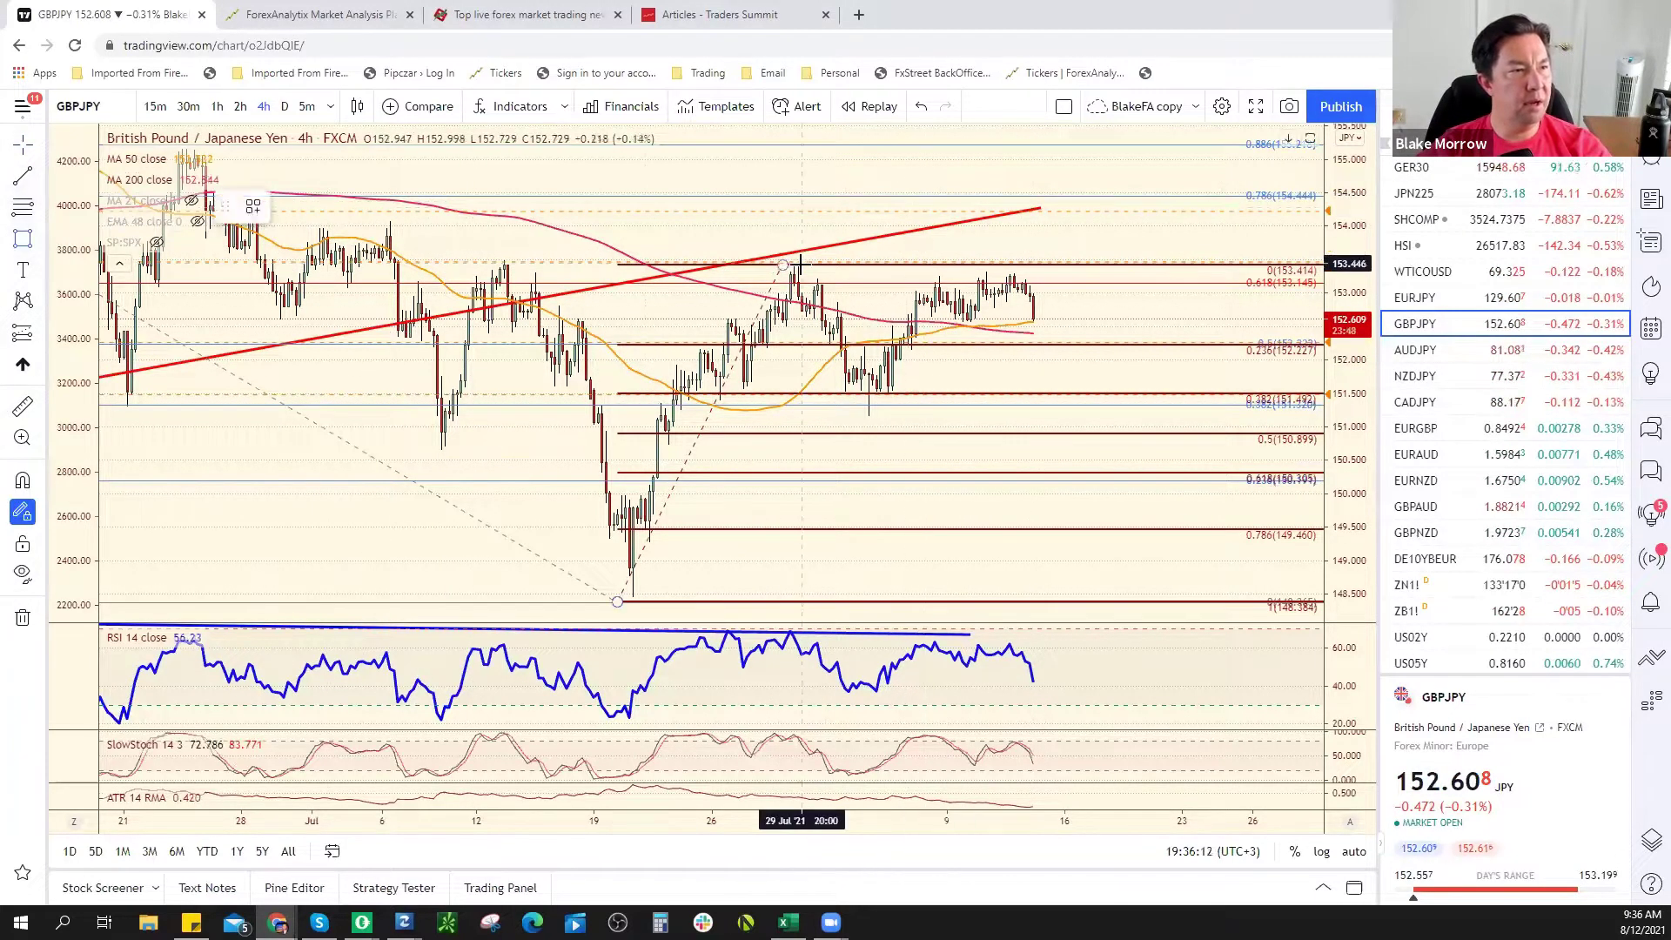
Box the recent GBPJPY highs with a red zone
left_click(794, 264)
left_click(1135, 275)
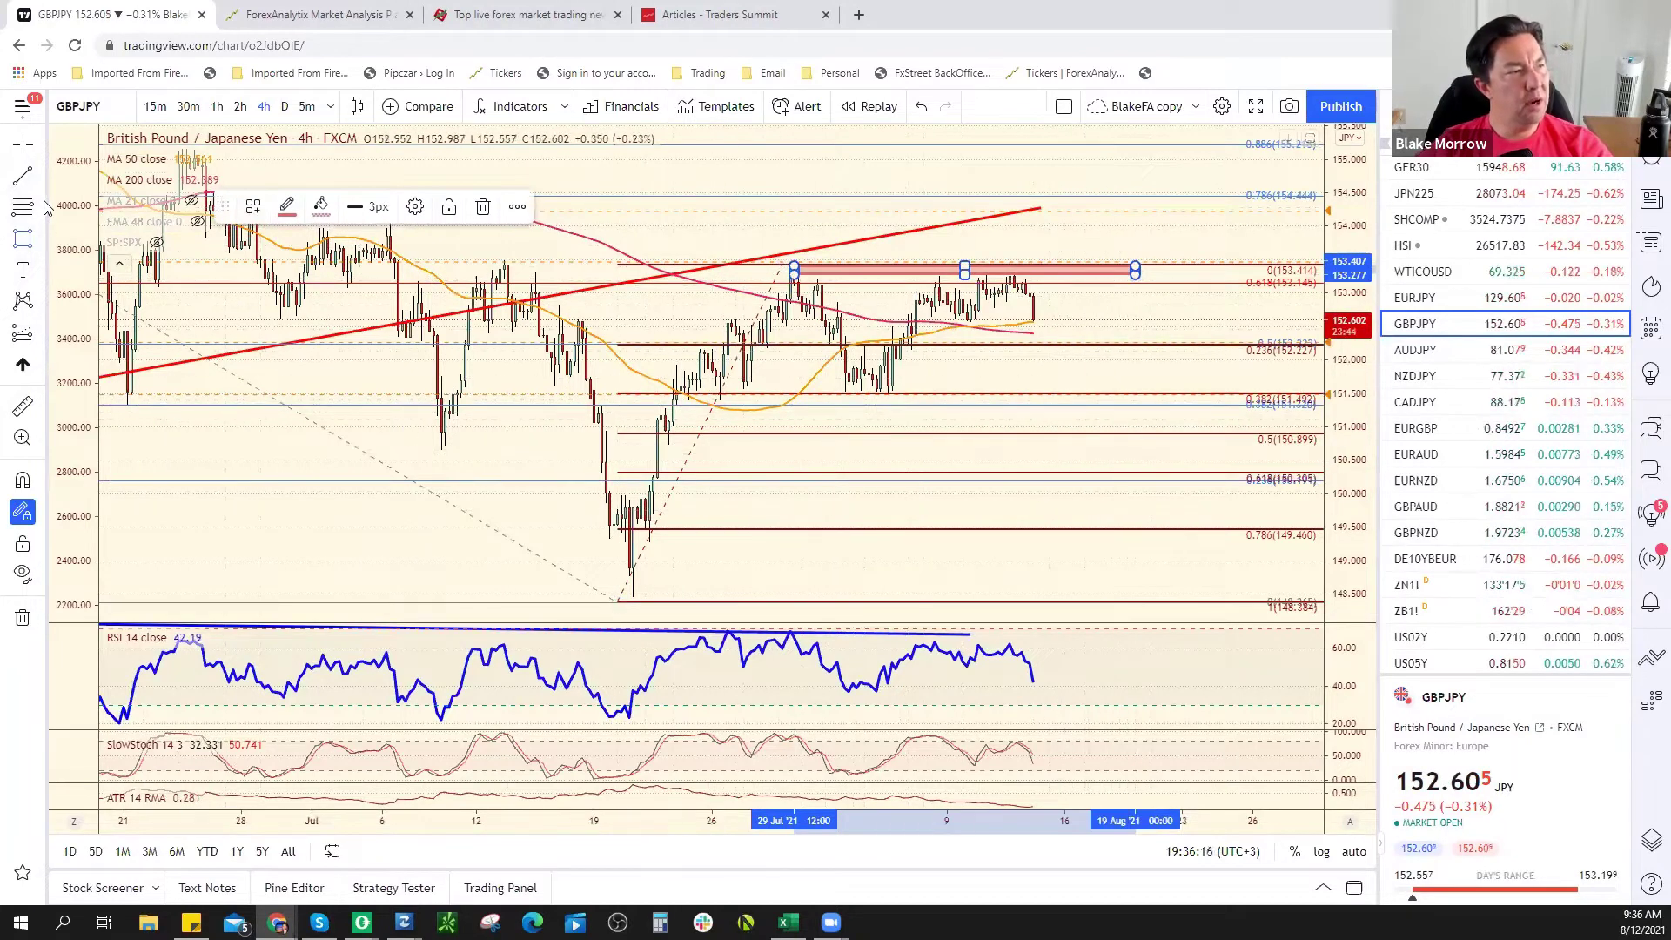
left_click(78, 206)
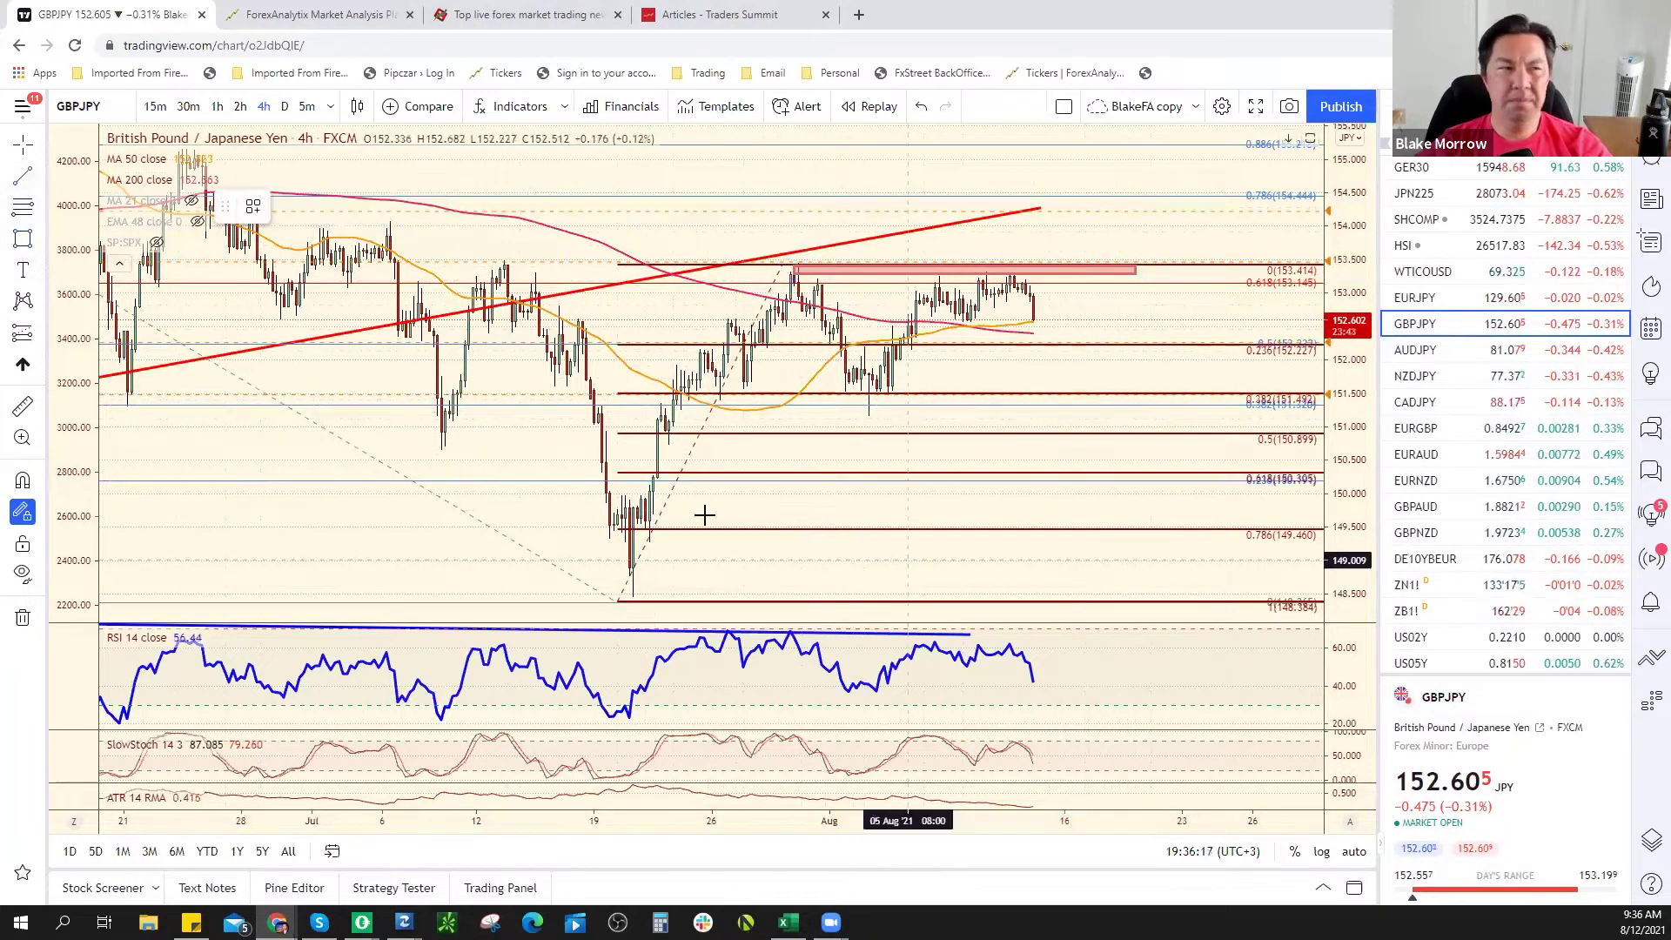
Draw a rising trendline from the 20 Jul low to 13 Aug and a zone at 151.2–151.4
left_click(638, 600)
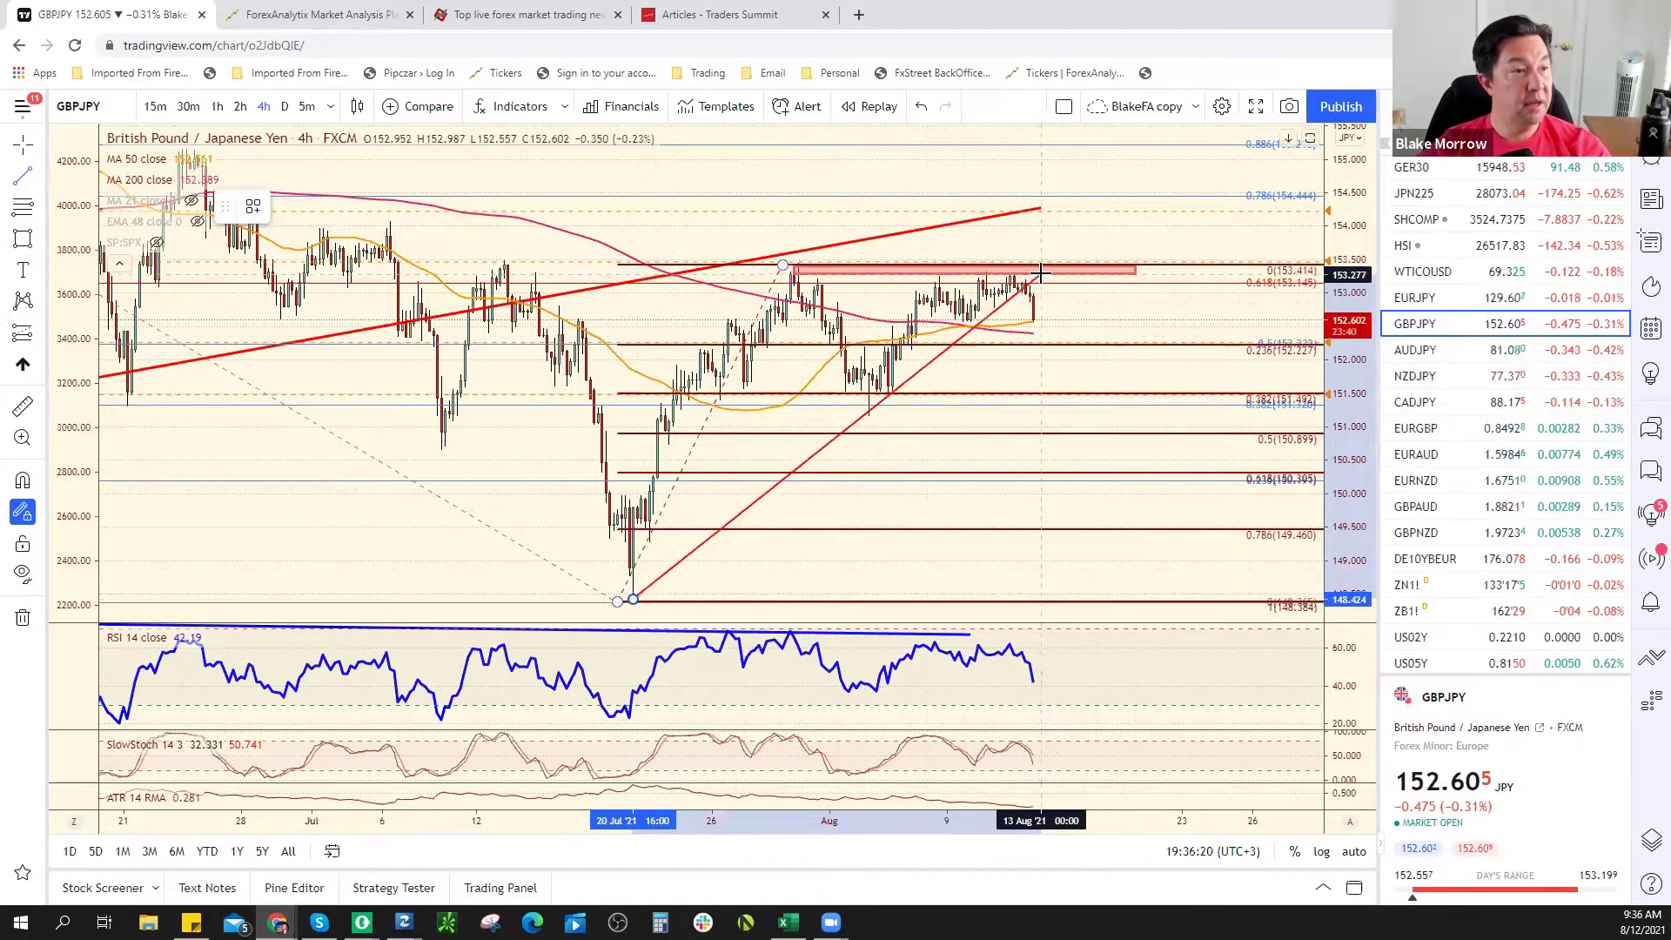
left_click(1045, 278)
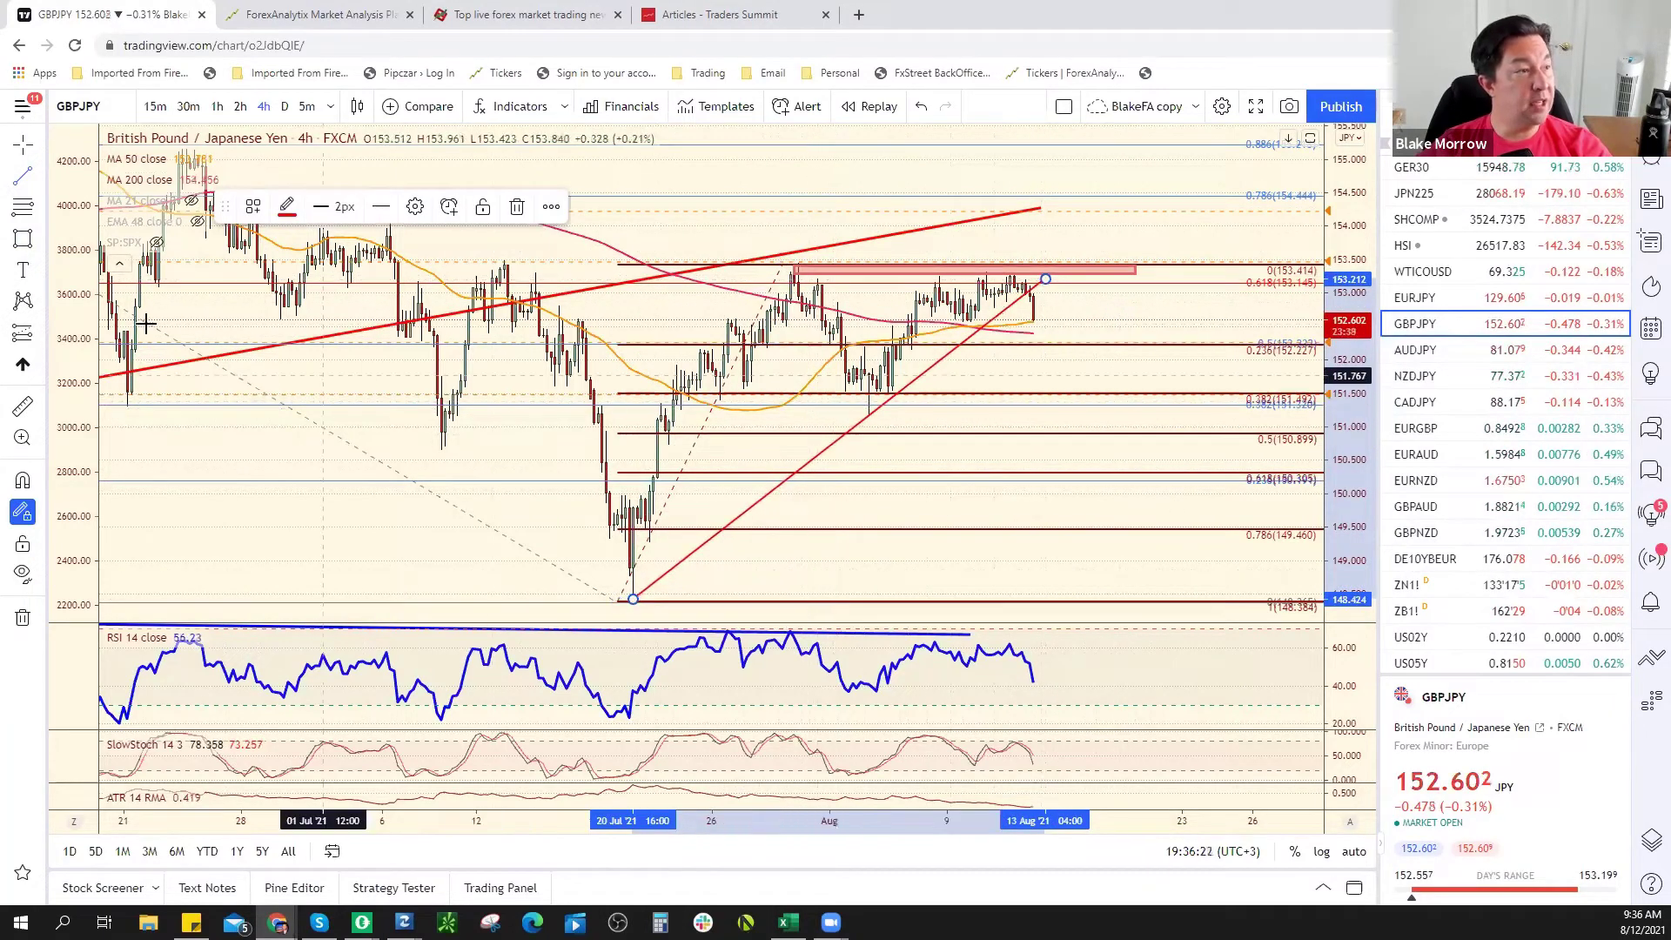
left_click(1063, 456)
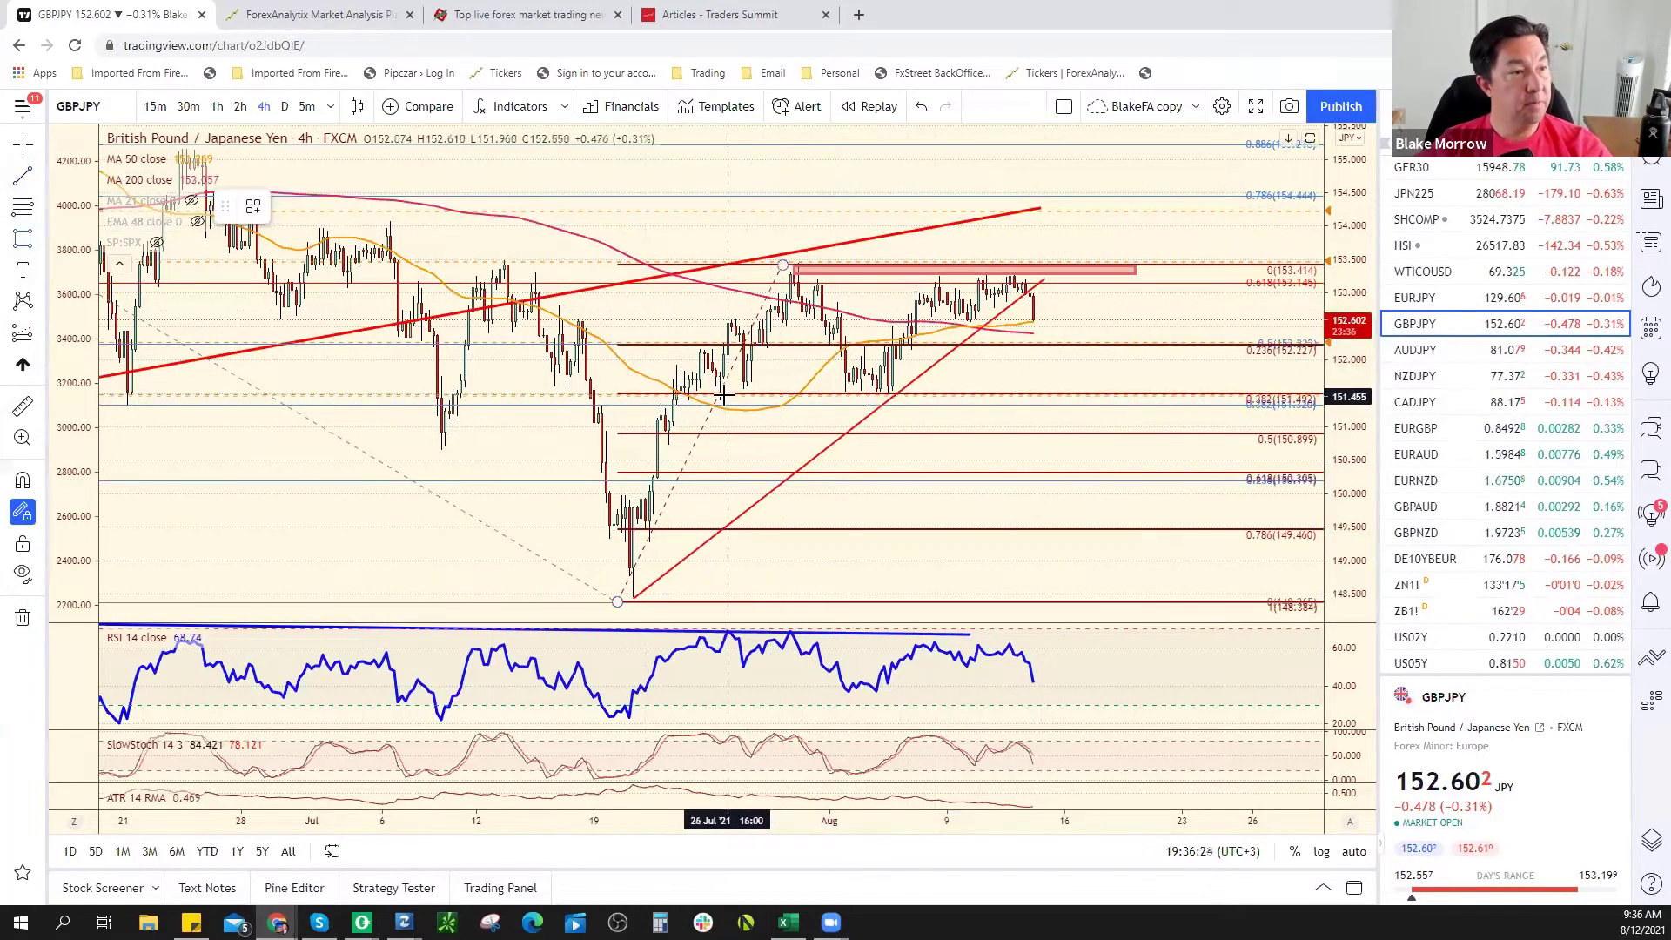
left_click_drag(736, 402, 1132, 400)
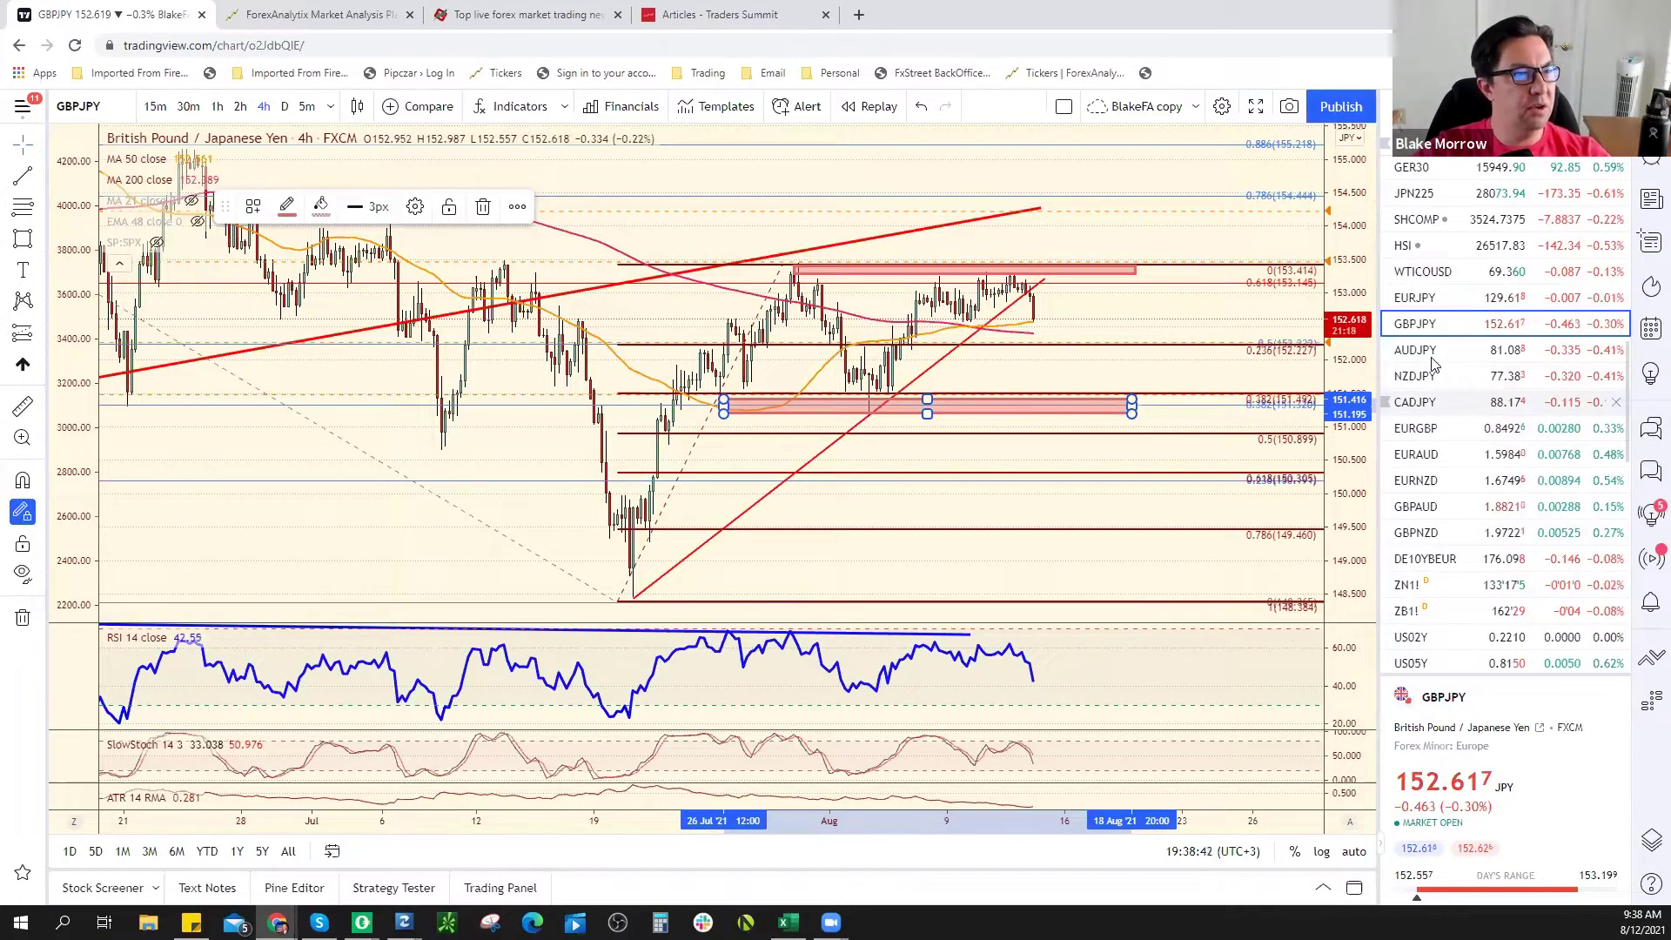
Cycle through AUDJPY, NZDJPY, EURGBP, EURAUD and EURNZD, ending on GBPNZD
left_click(1494, 352)
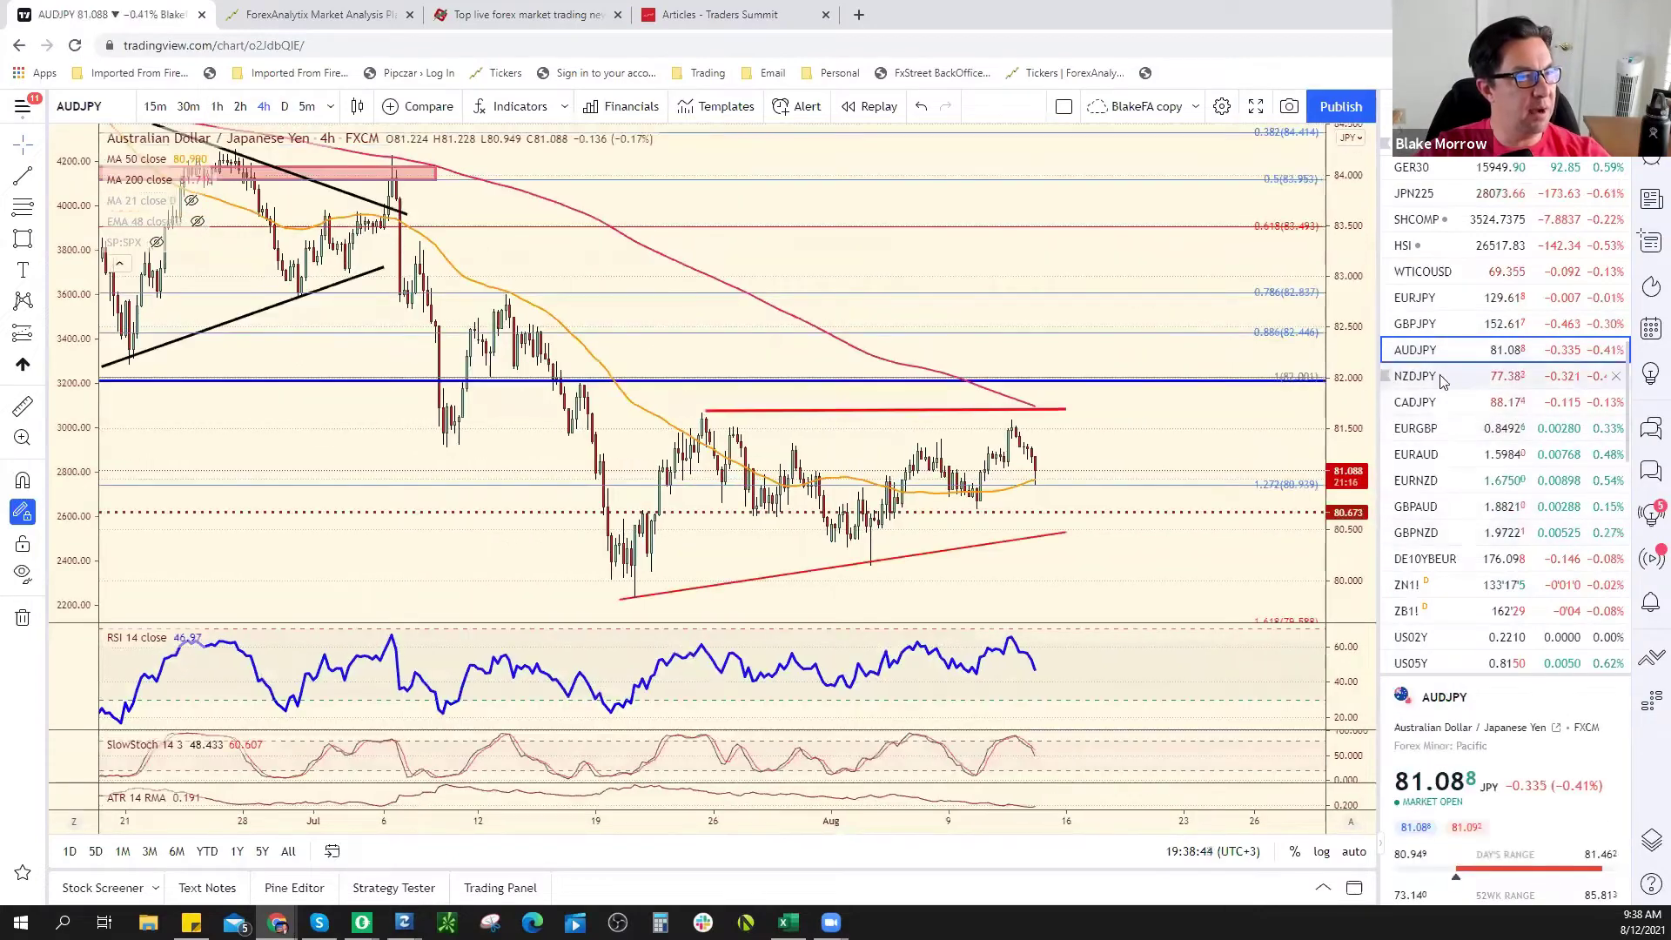
left_click(1449, 381)
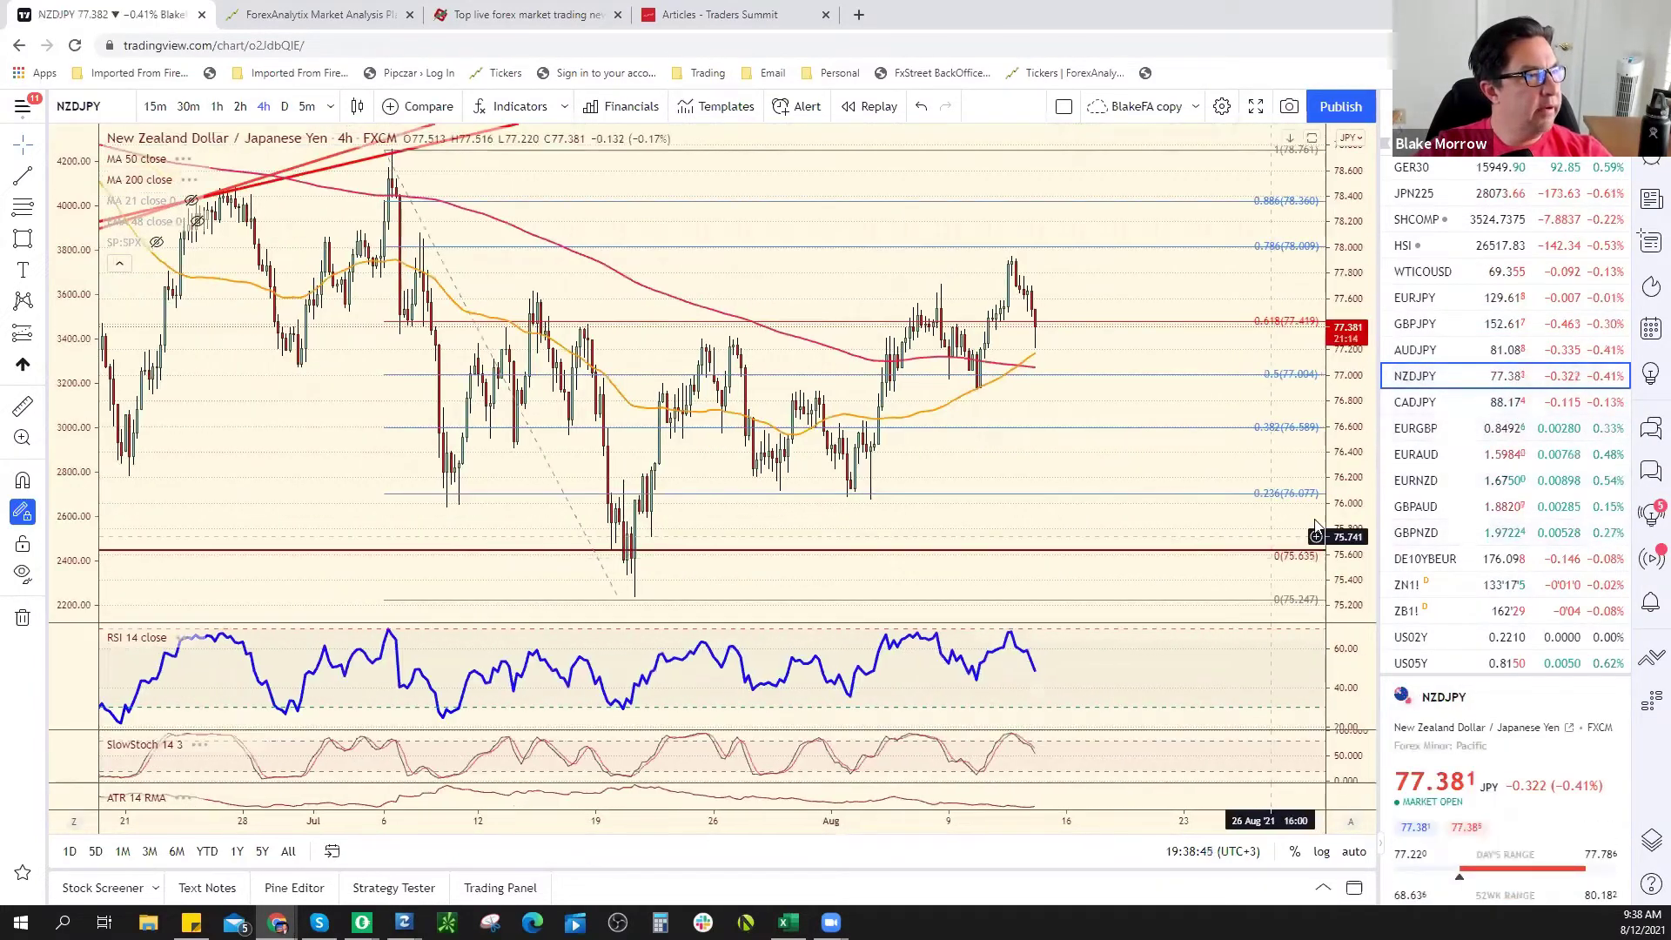
left_click(1468, 428)
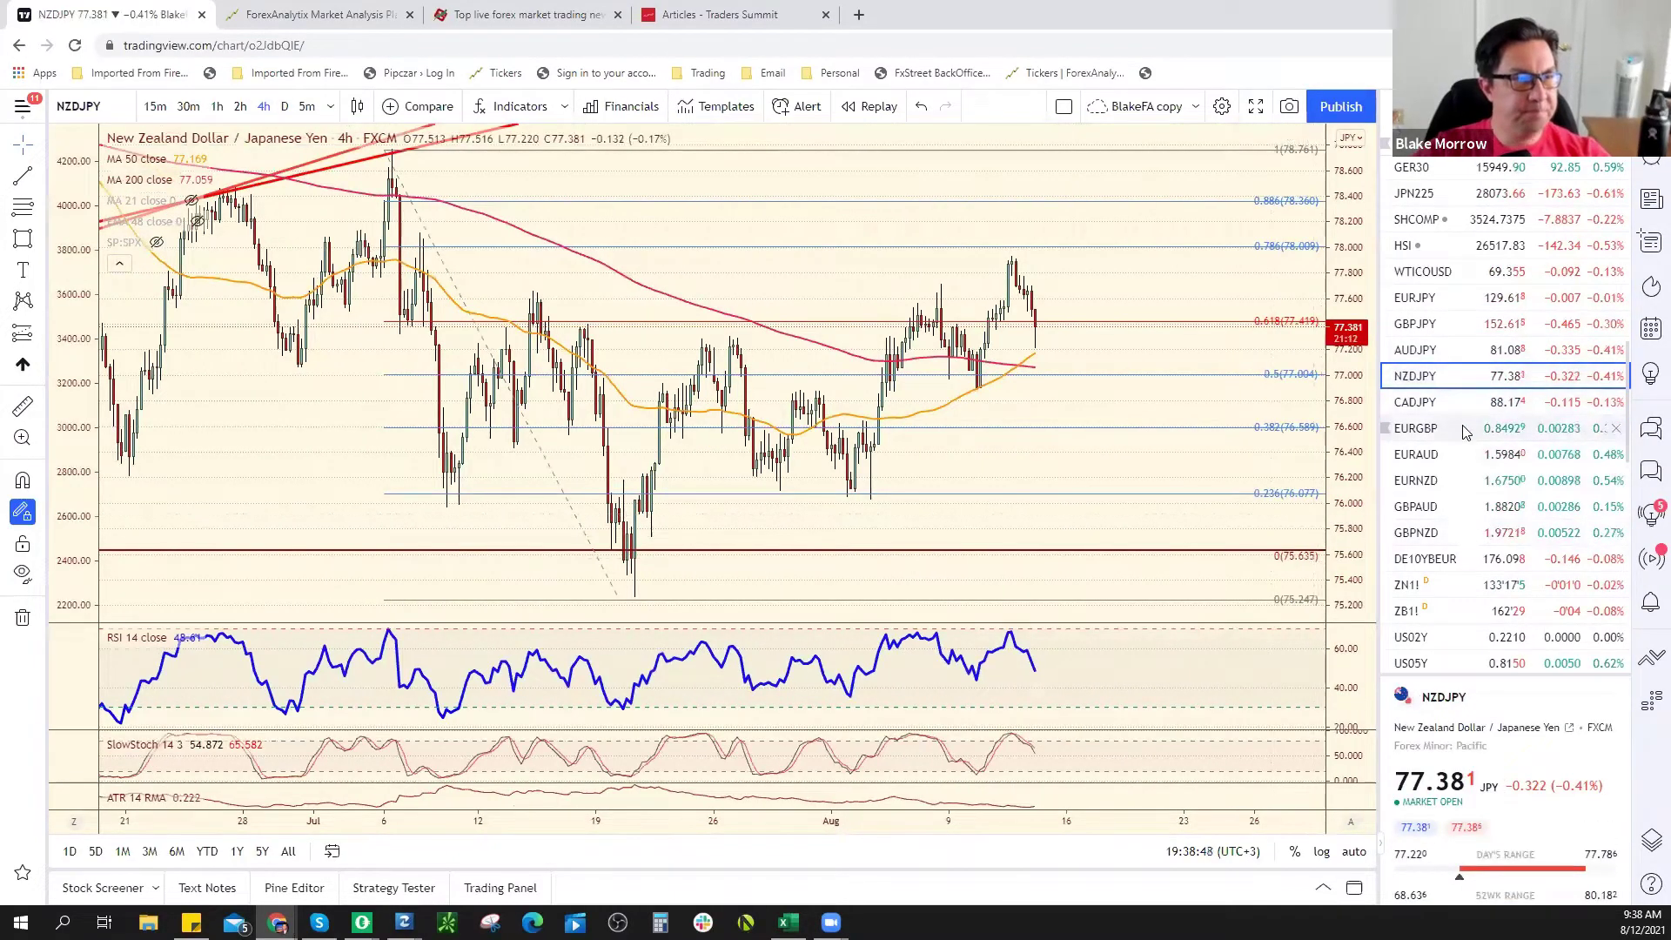
left_click(1460, 459)
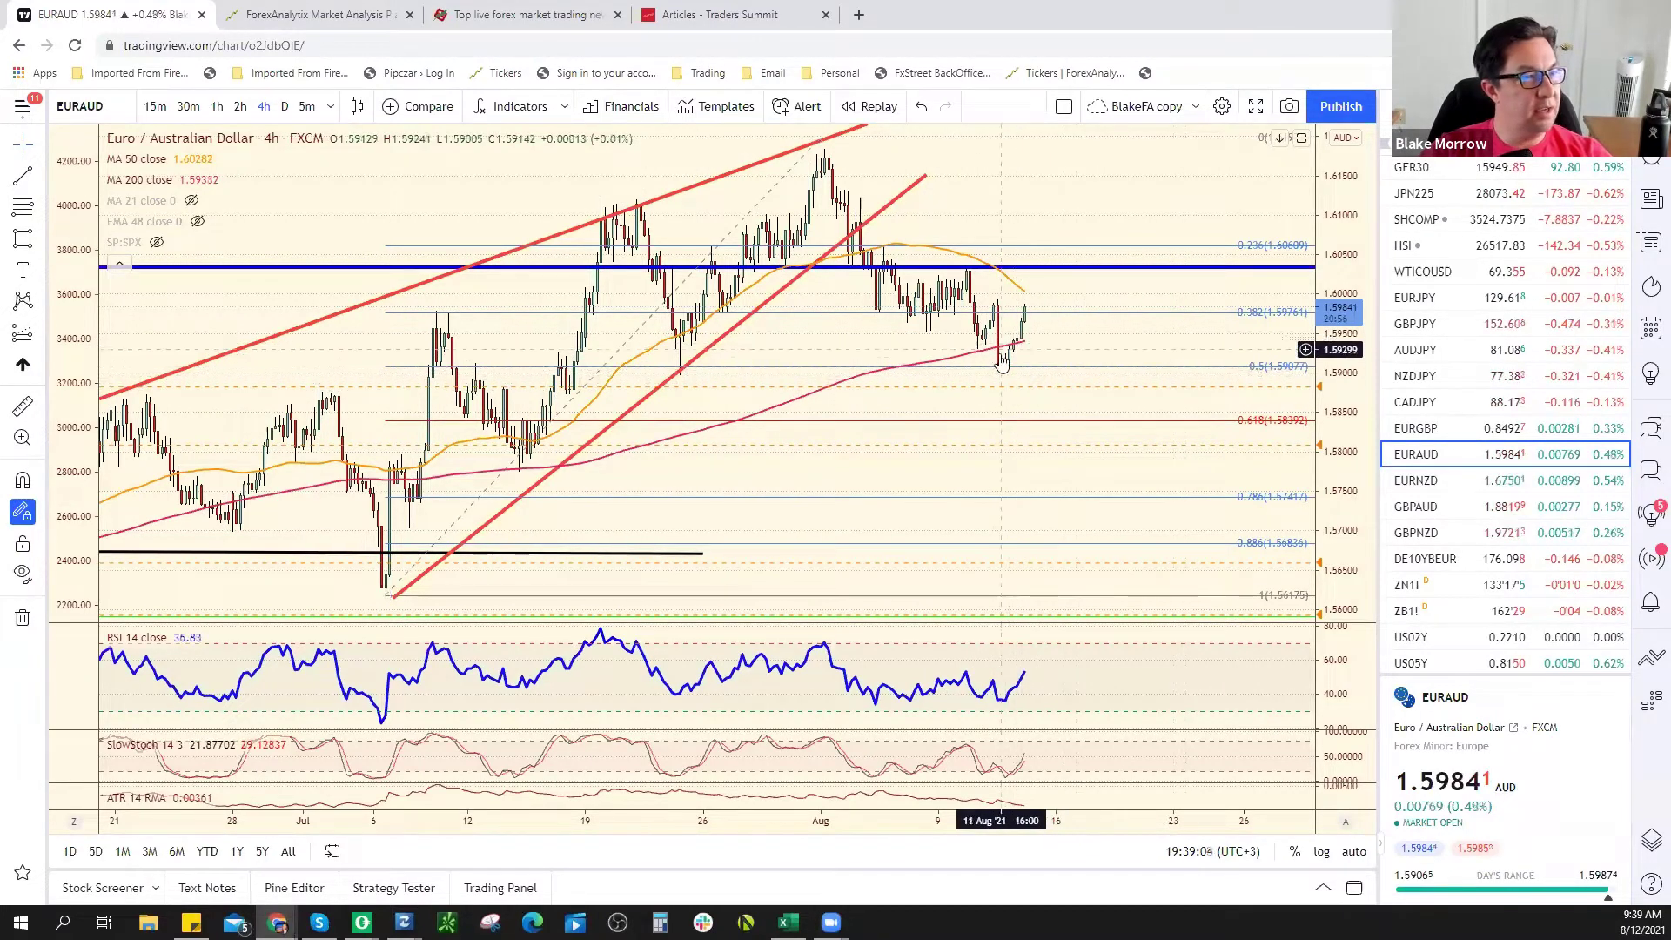
left_click(1447, 490)
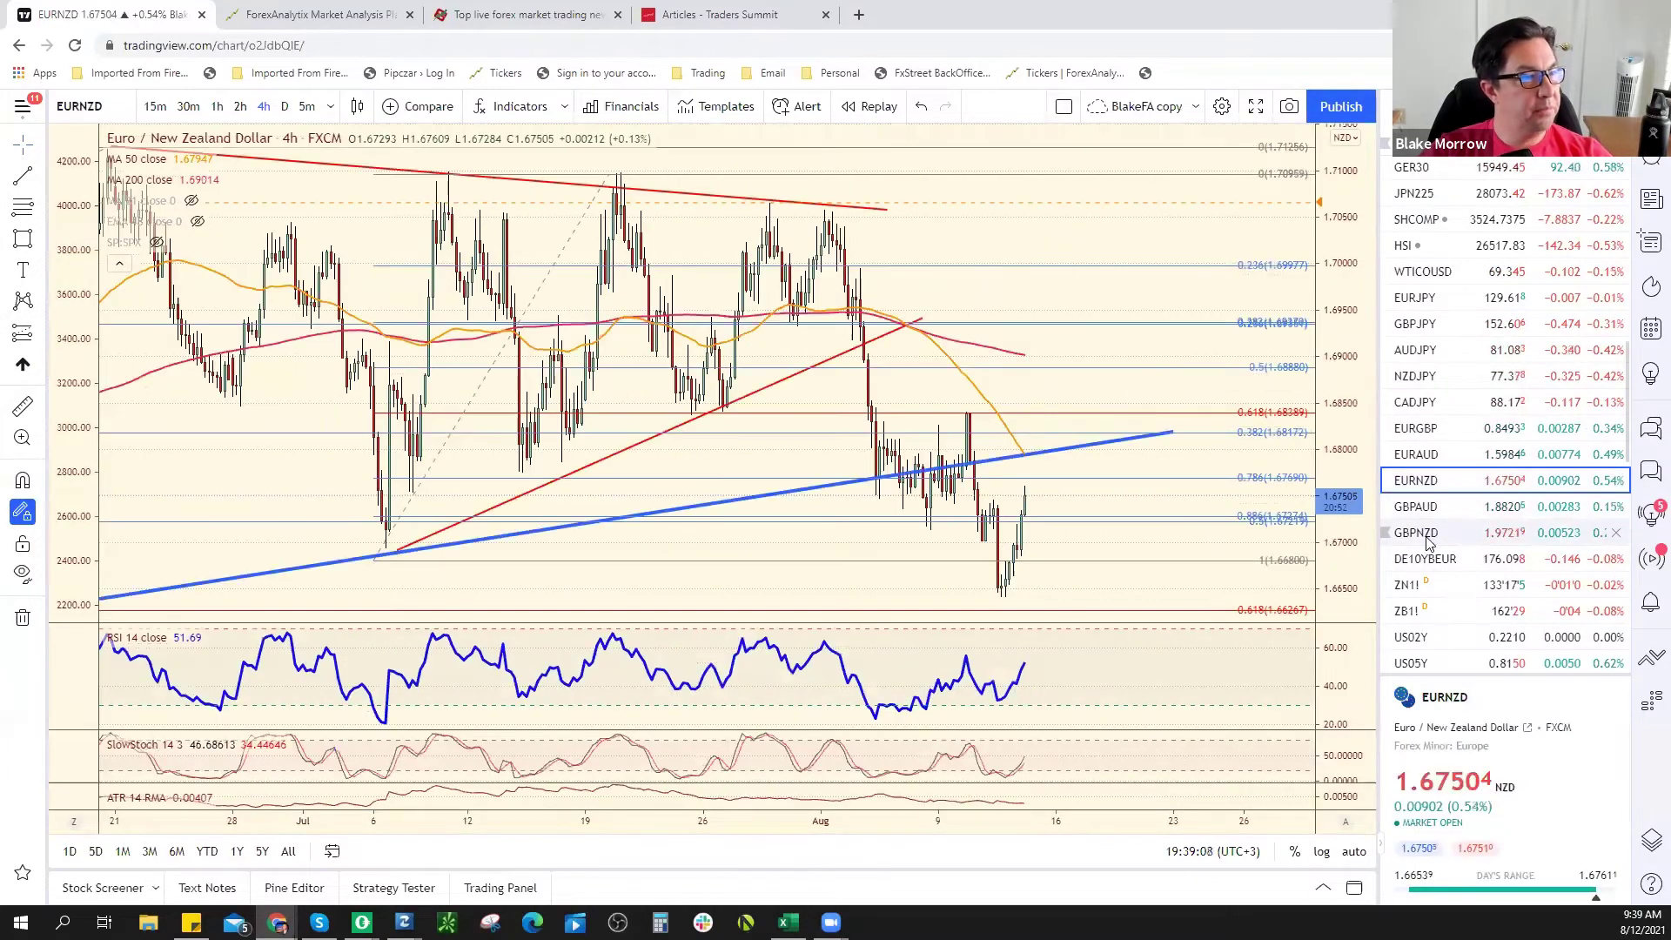
scroll(1254, 564, "down", 3)
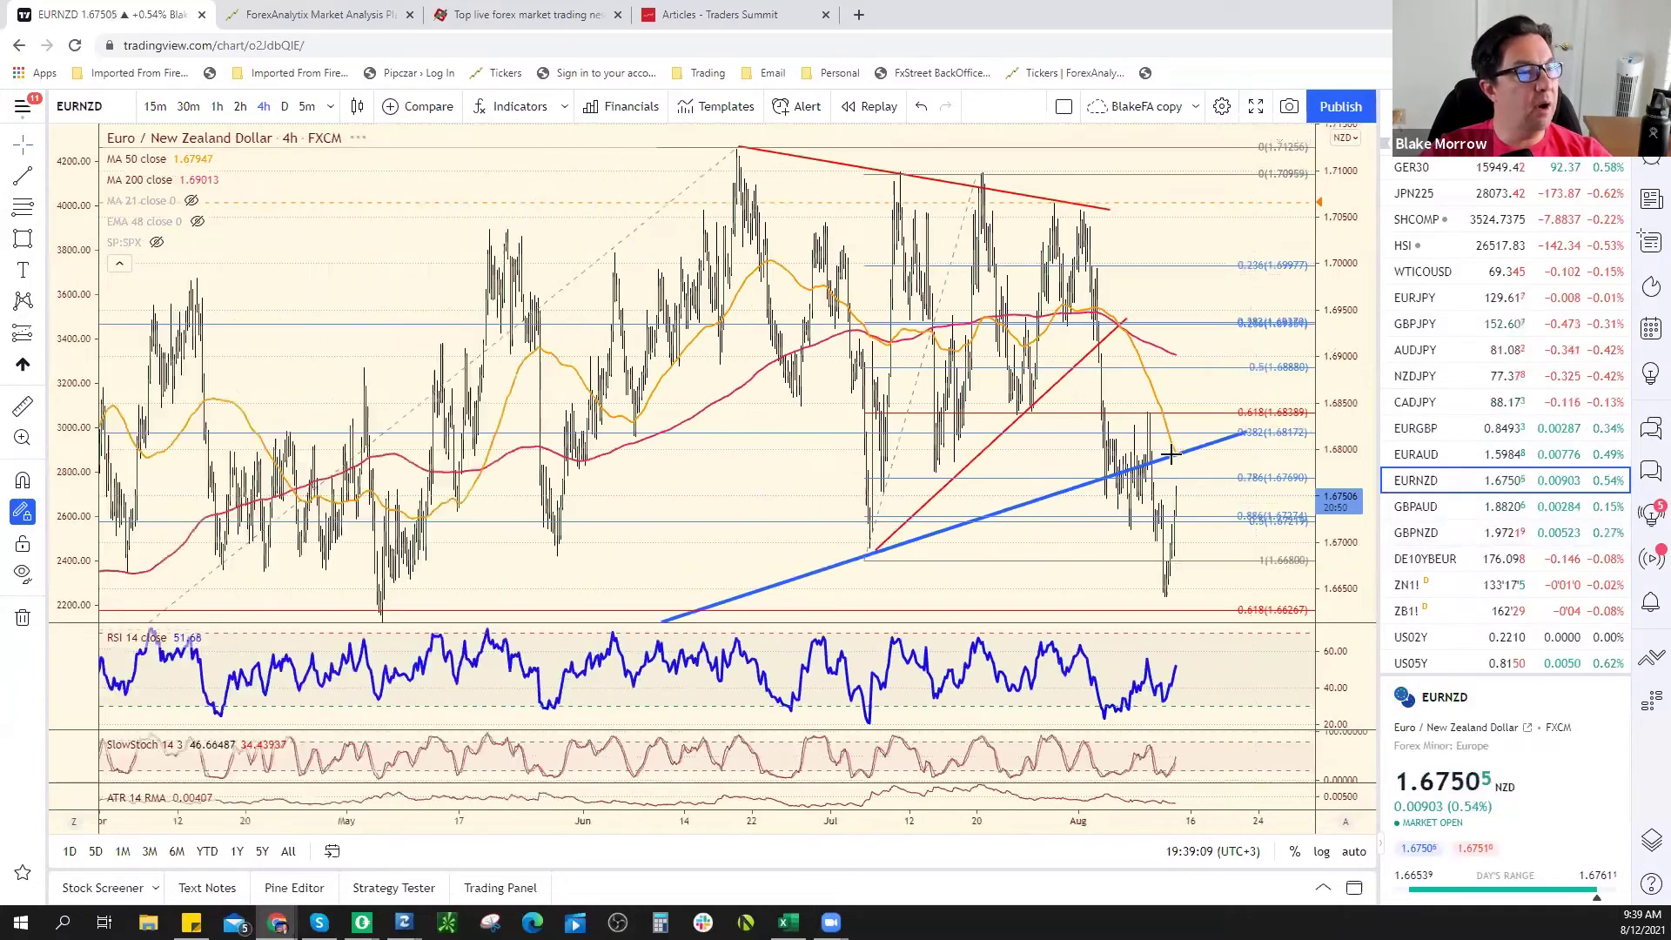
left_click(1499, 538)
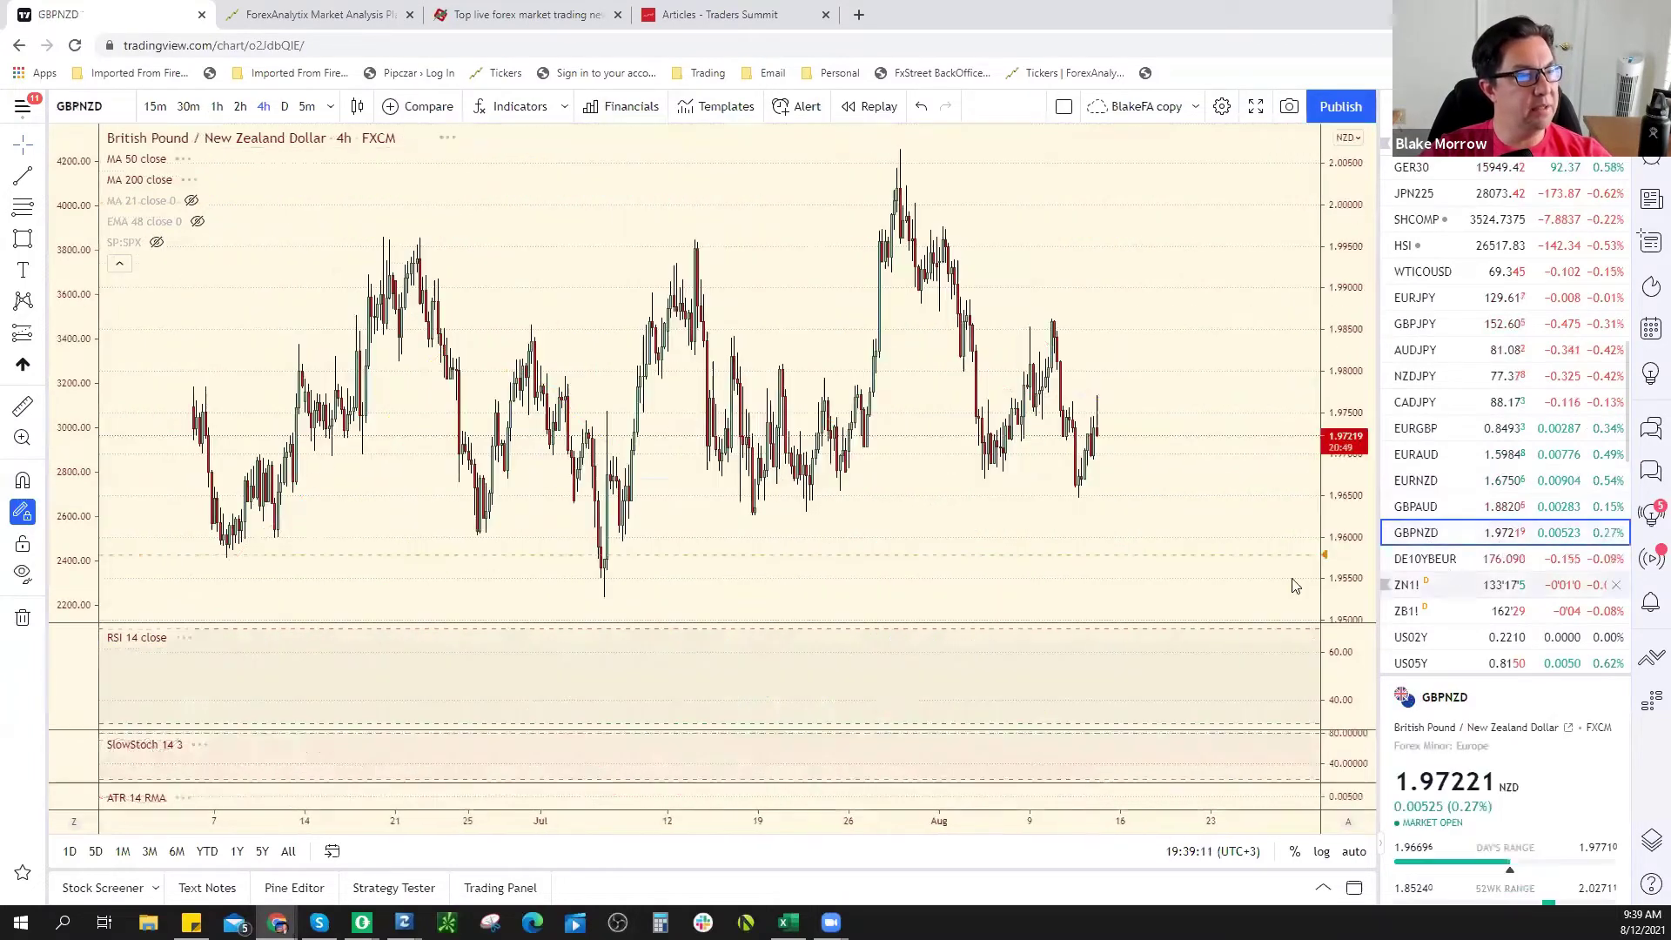
Zoom GBPNZD out to the February–August range, then switch to EURJPY and zoom in
scroll(1318, 355, "down", 3)
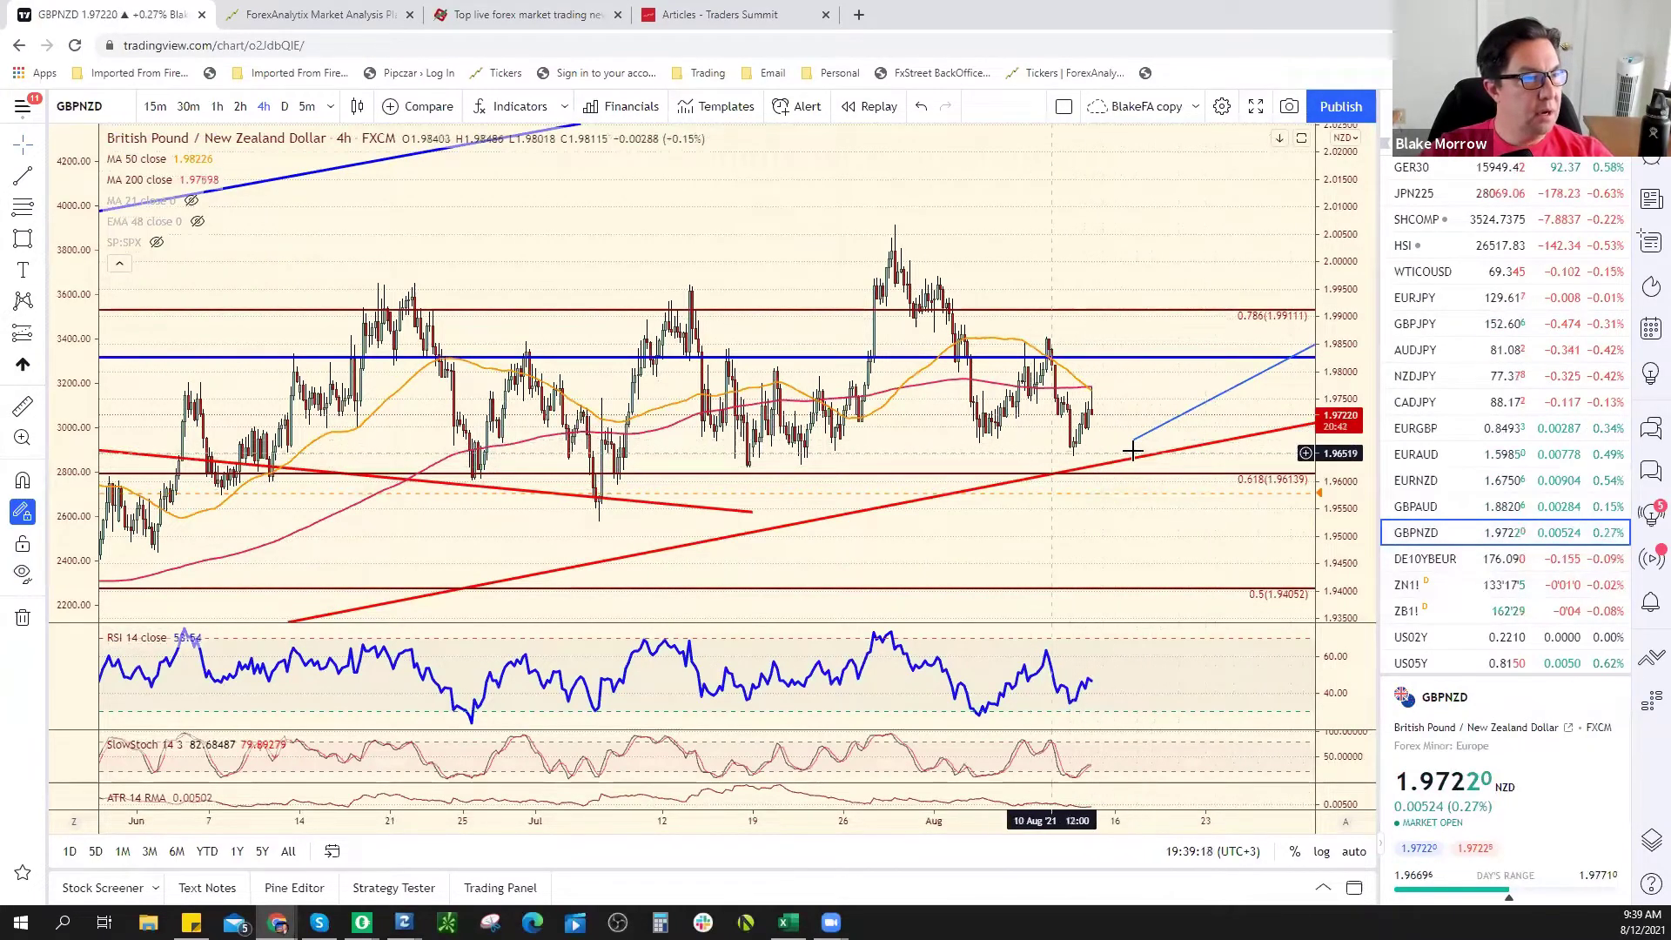
scroll(1054, 457, "down", 5)
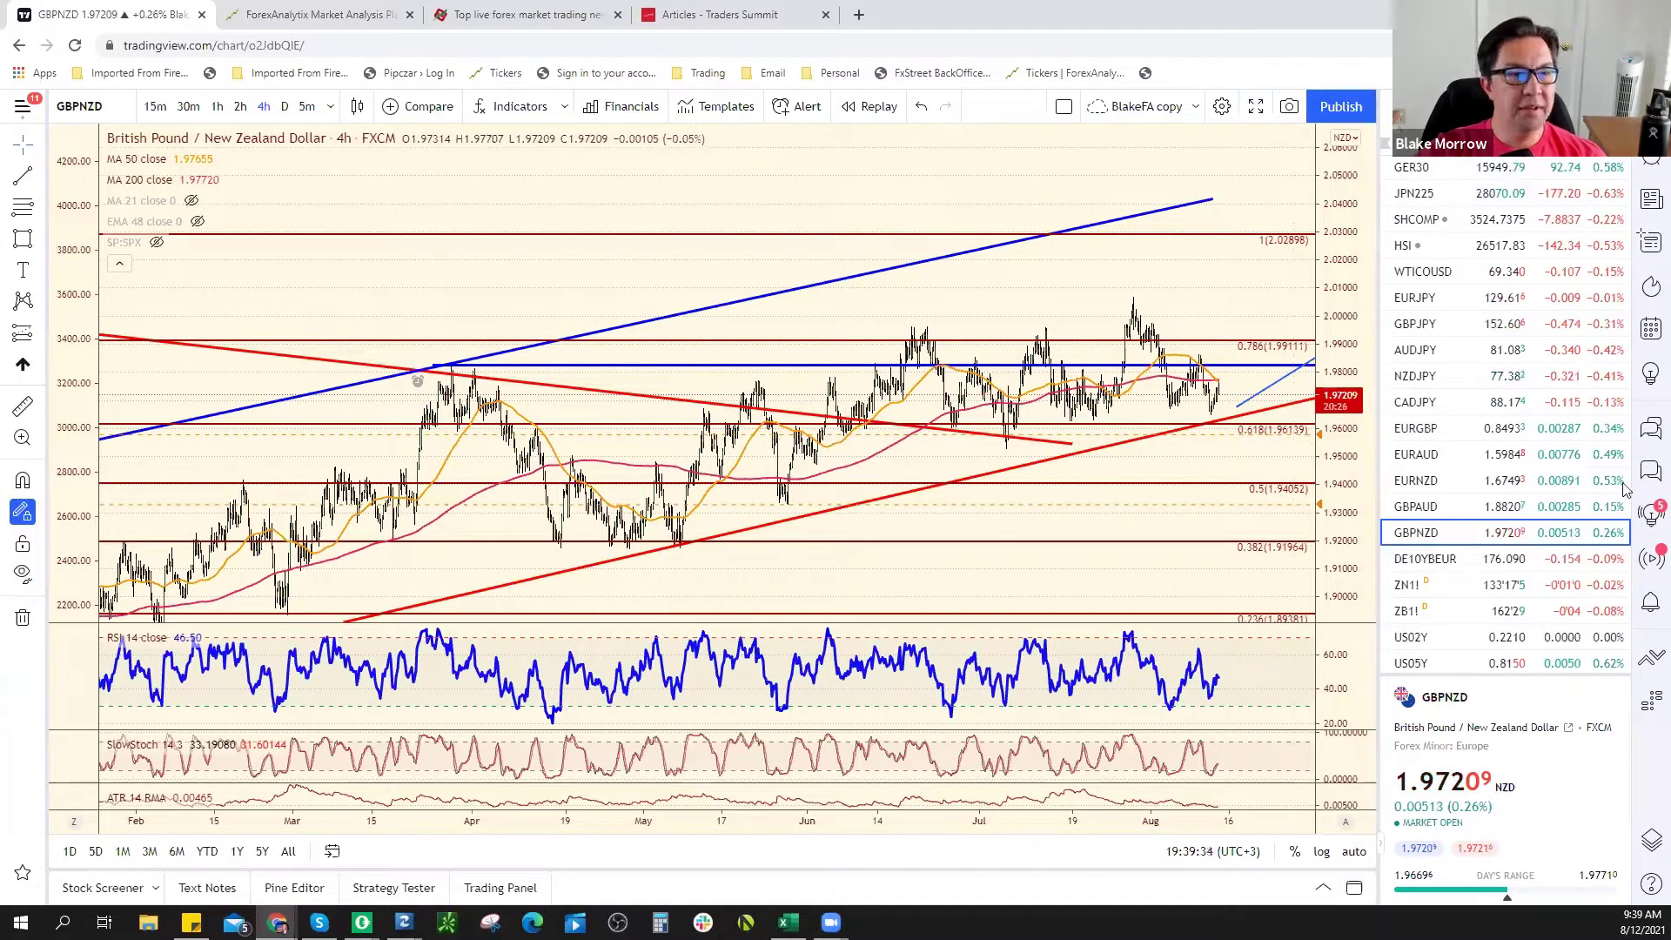
scroll(1530, 512, "down", 4)
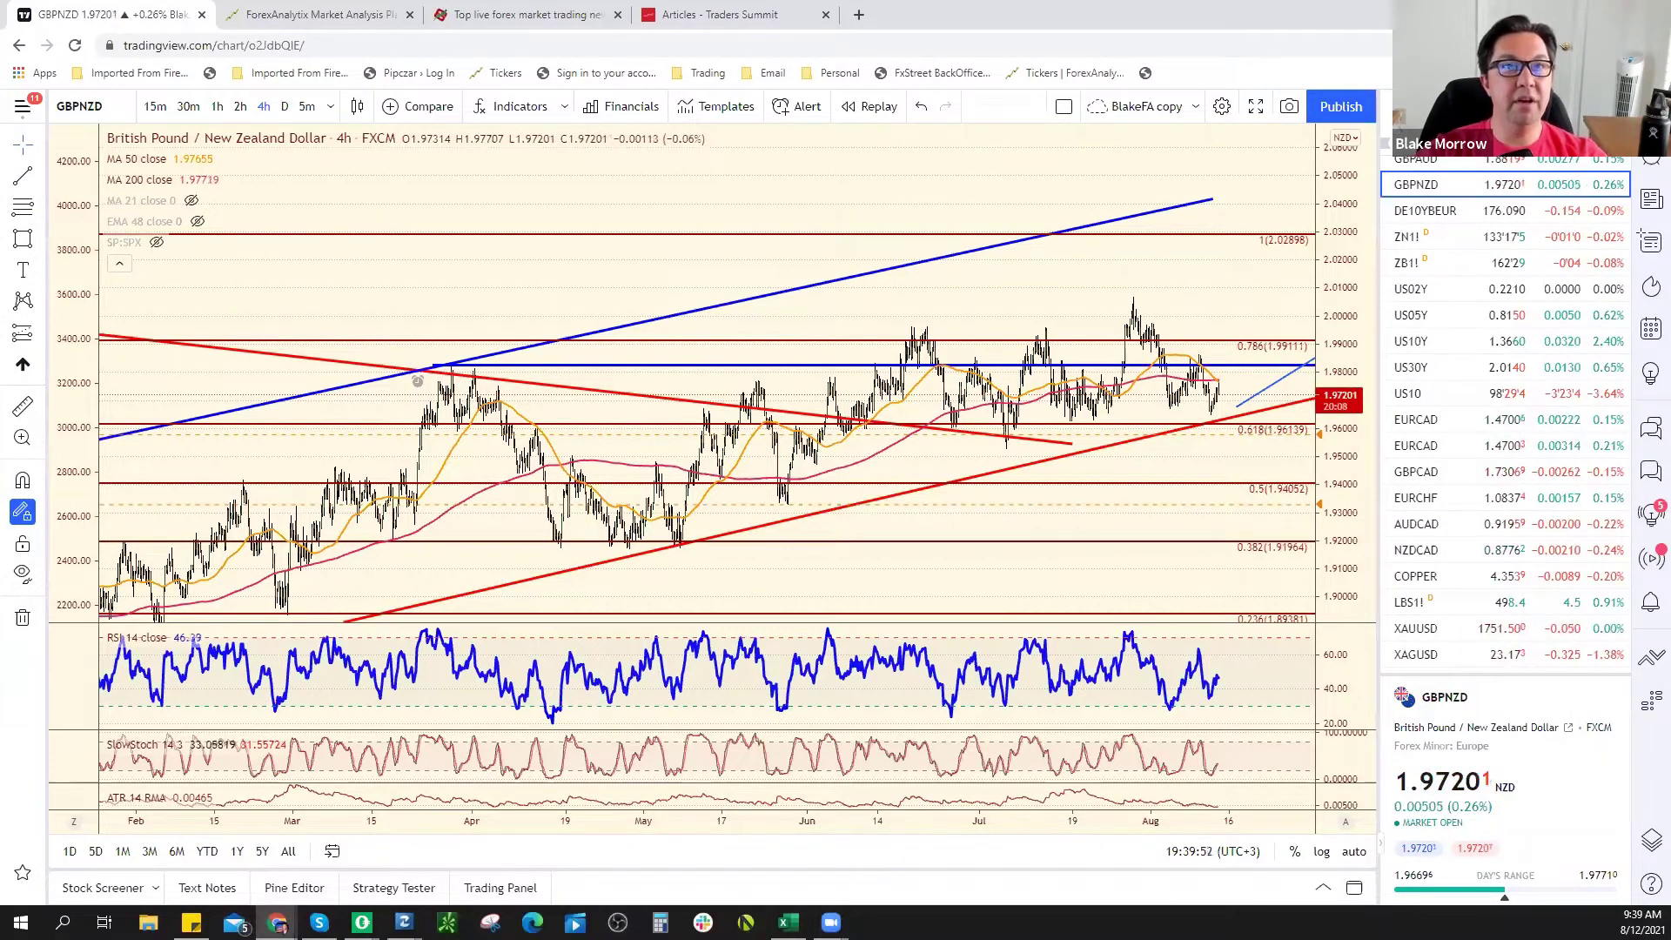
scroll(1510, 418, "down", 10)
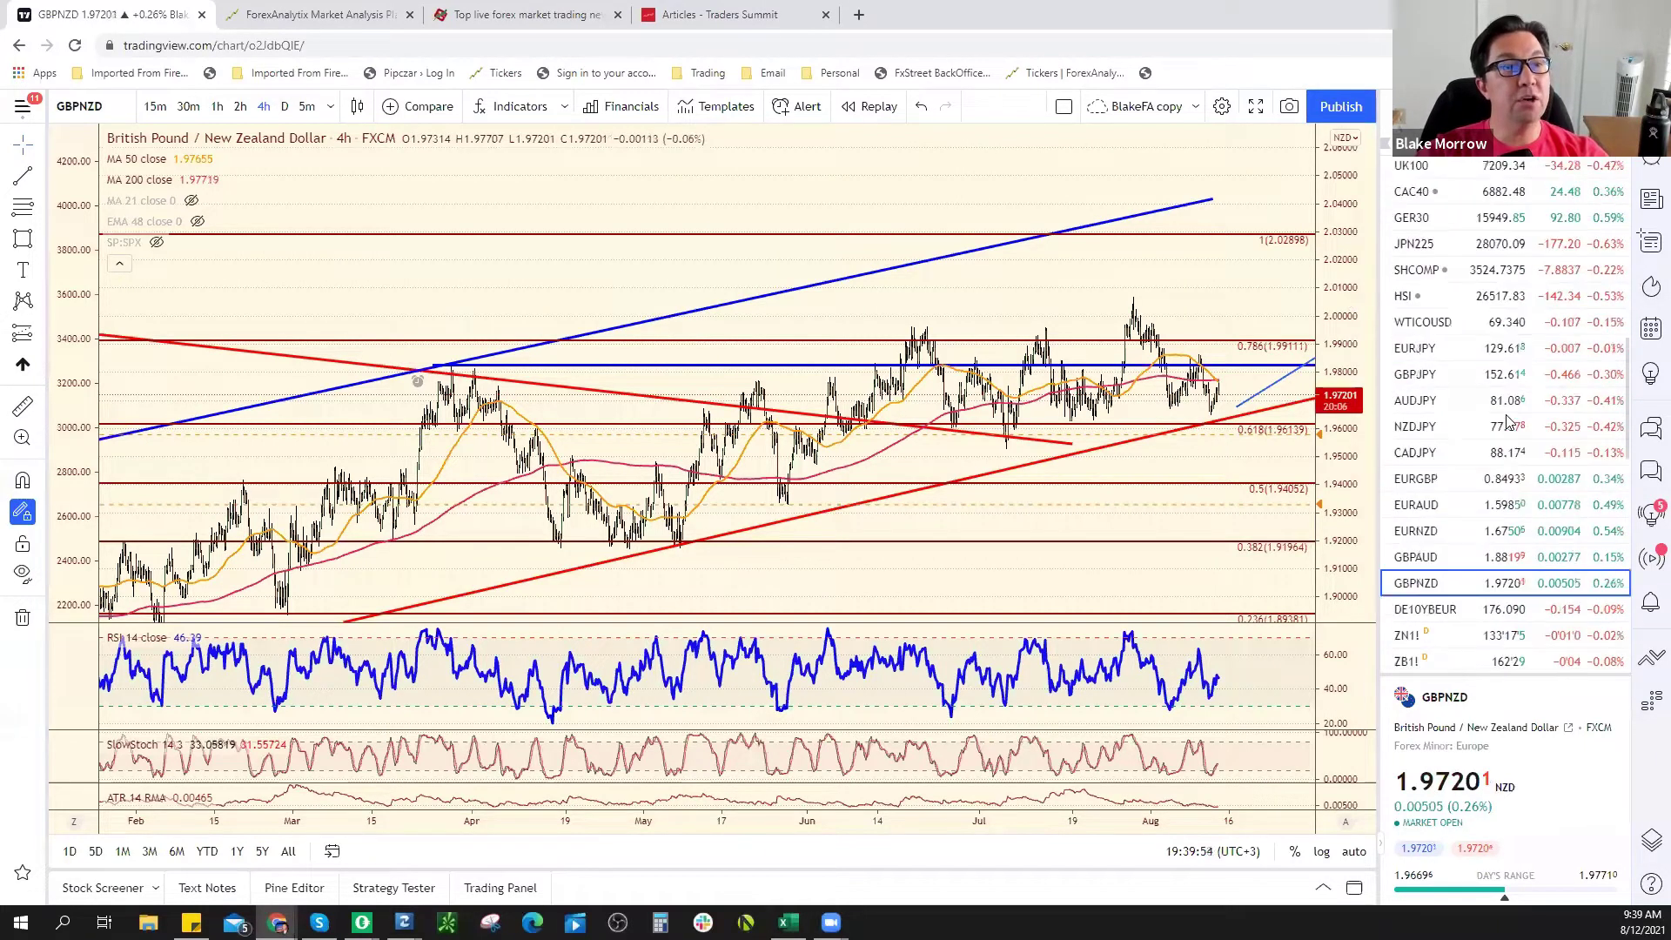
scroll(1516, 409, "down", 10)
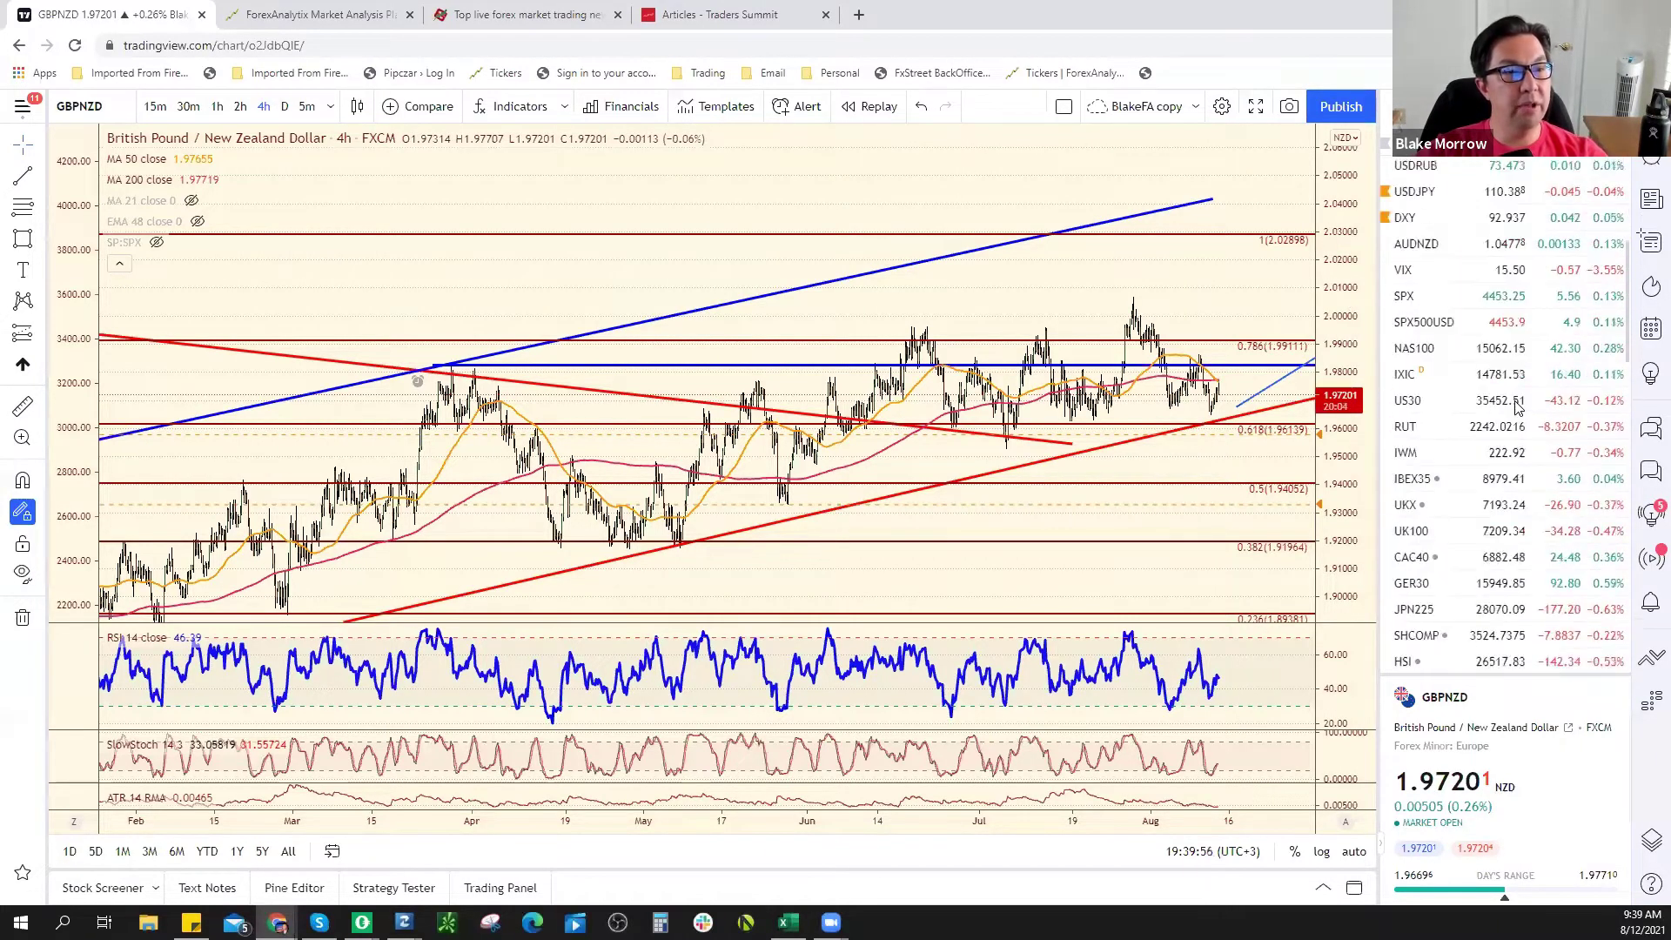
left_click(1471, 278)
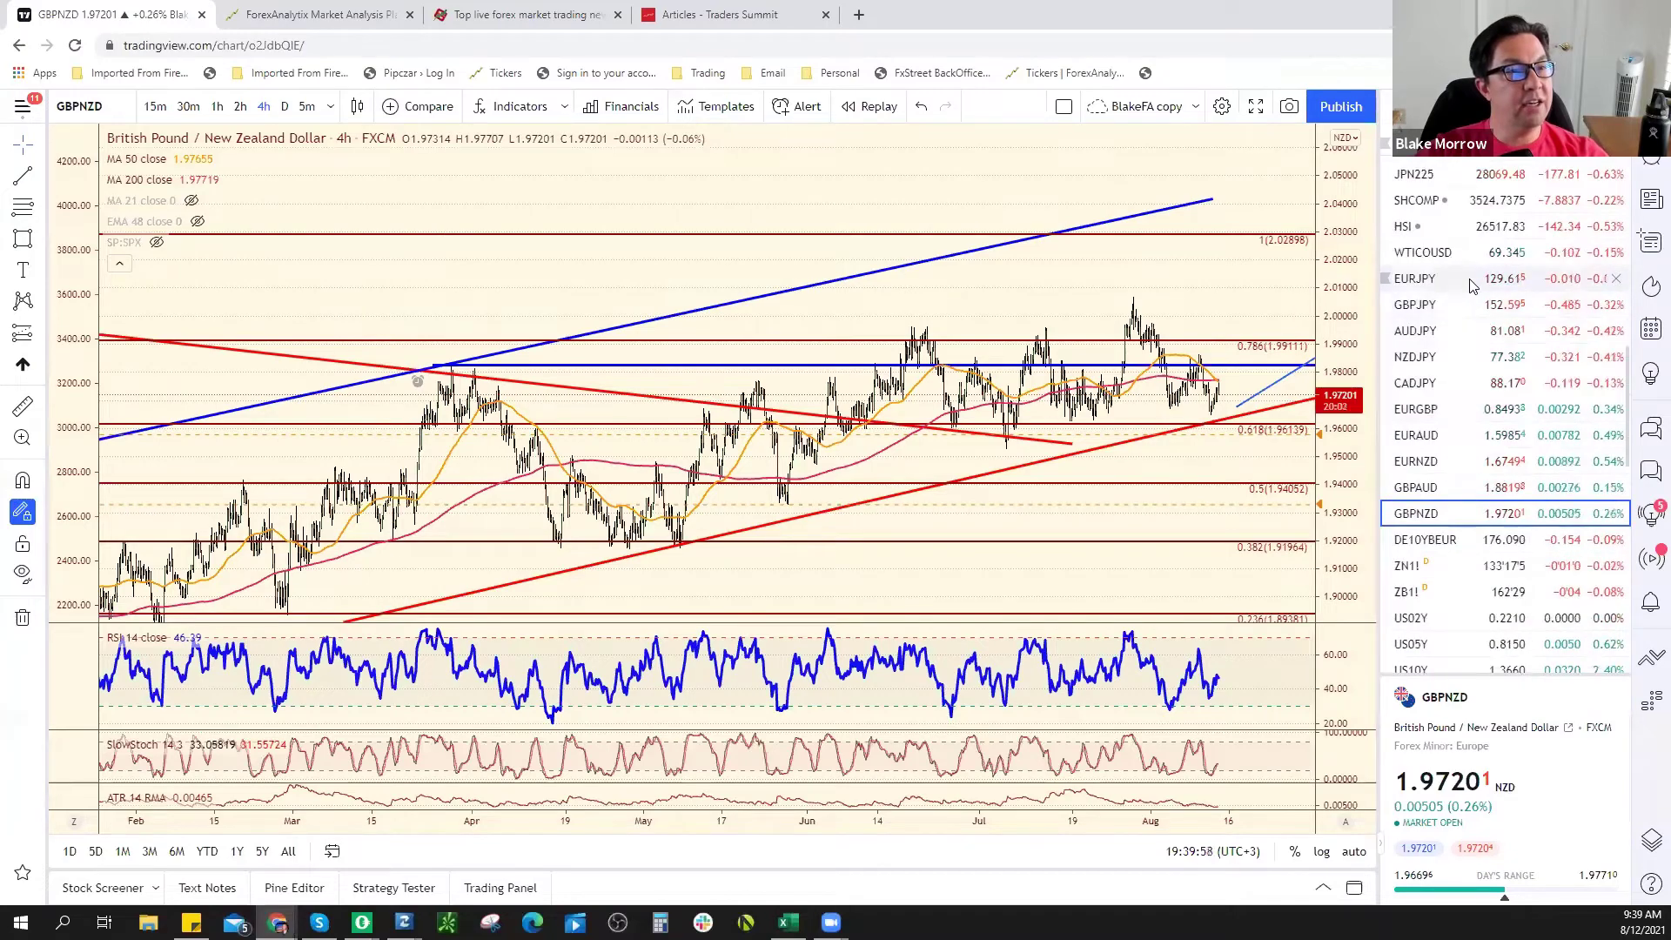
scroll(1168, 497, "up", 6)
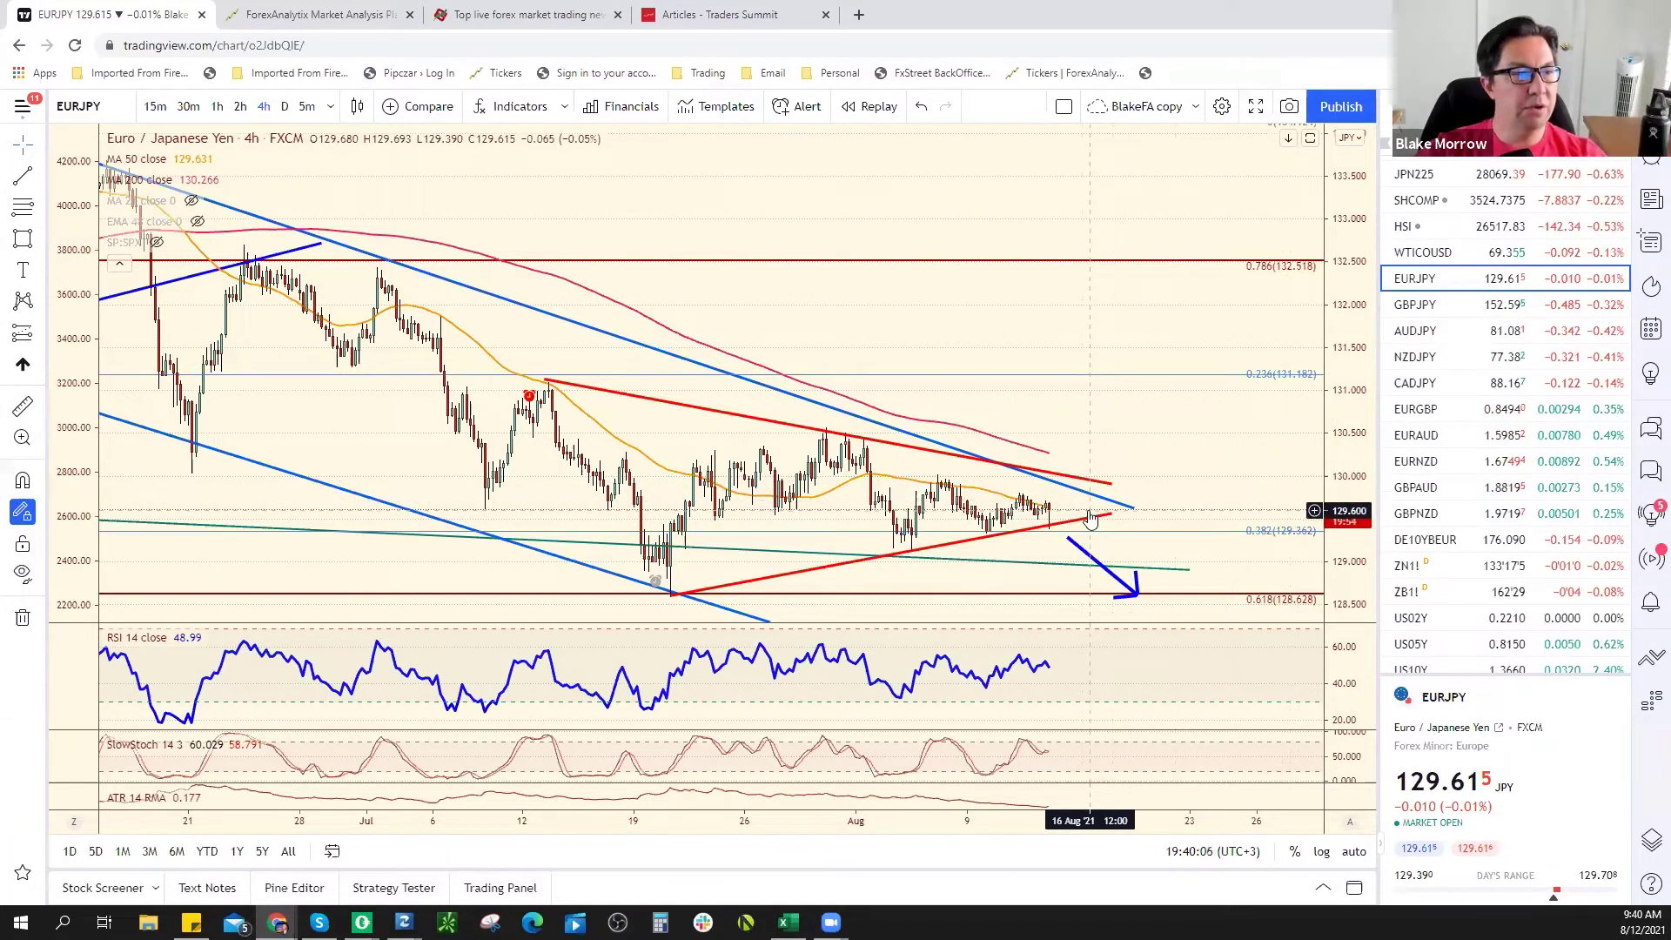
Select the rising EURJPY trendline and rescale the price axis to show 127–135
left_click(1060, 520)
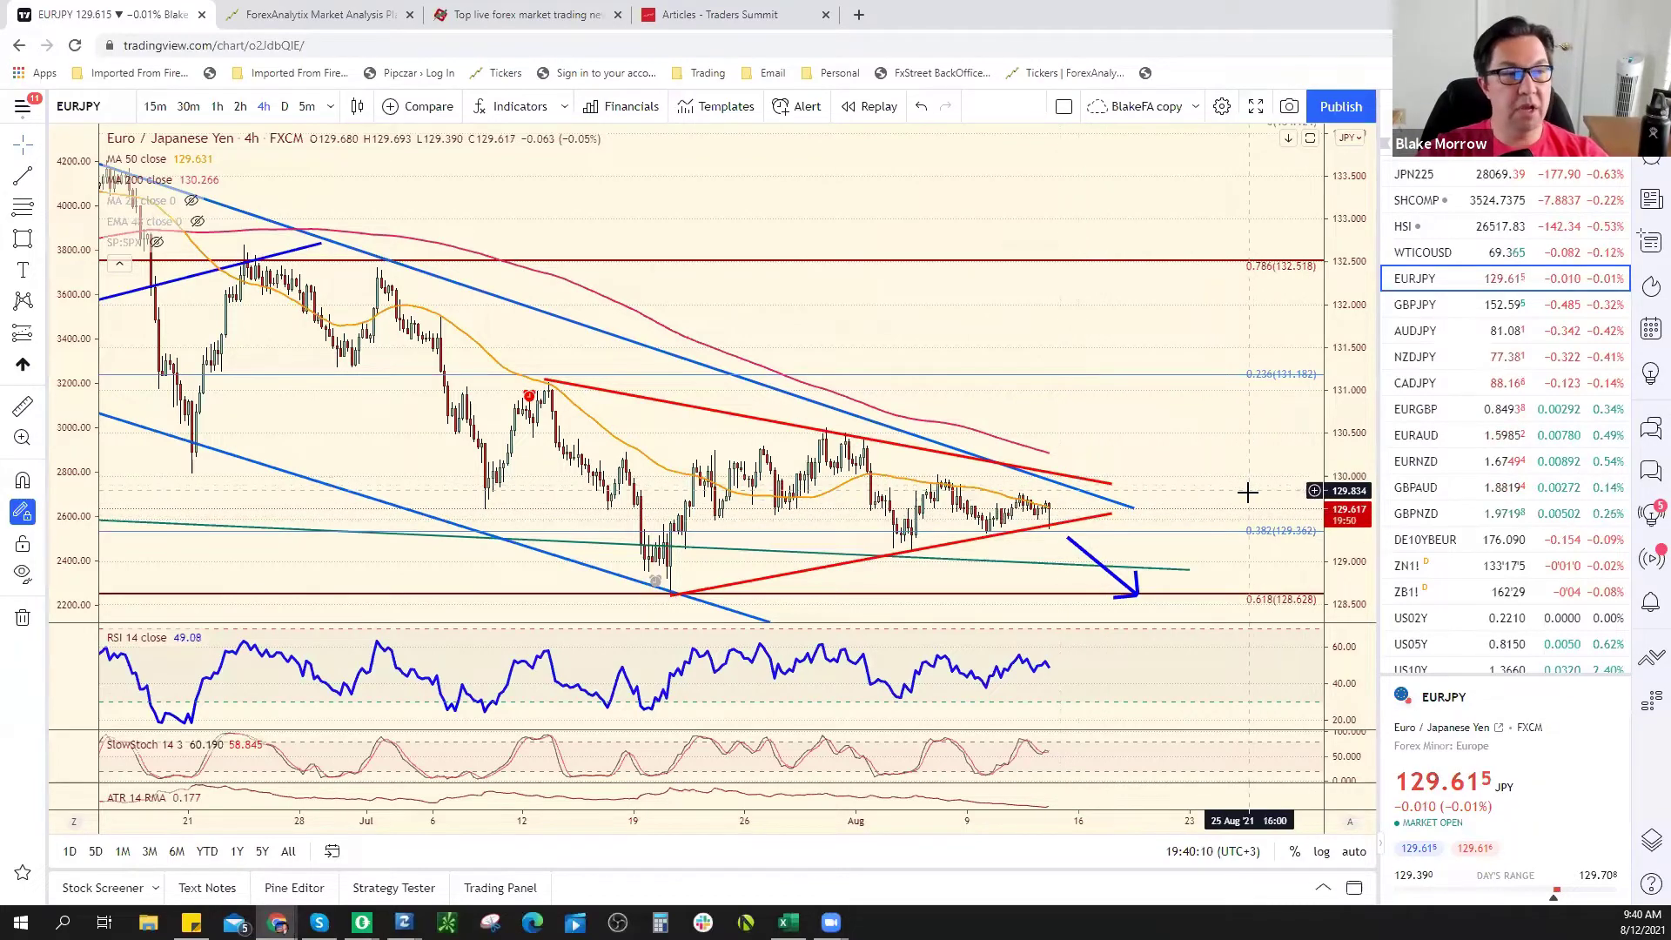
scroll(1248, 493, "down", 6)
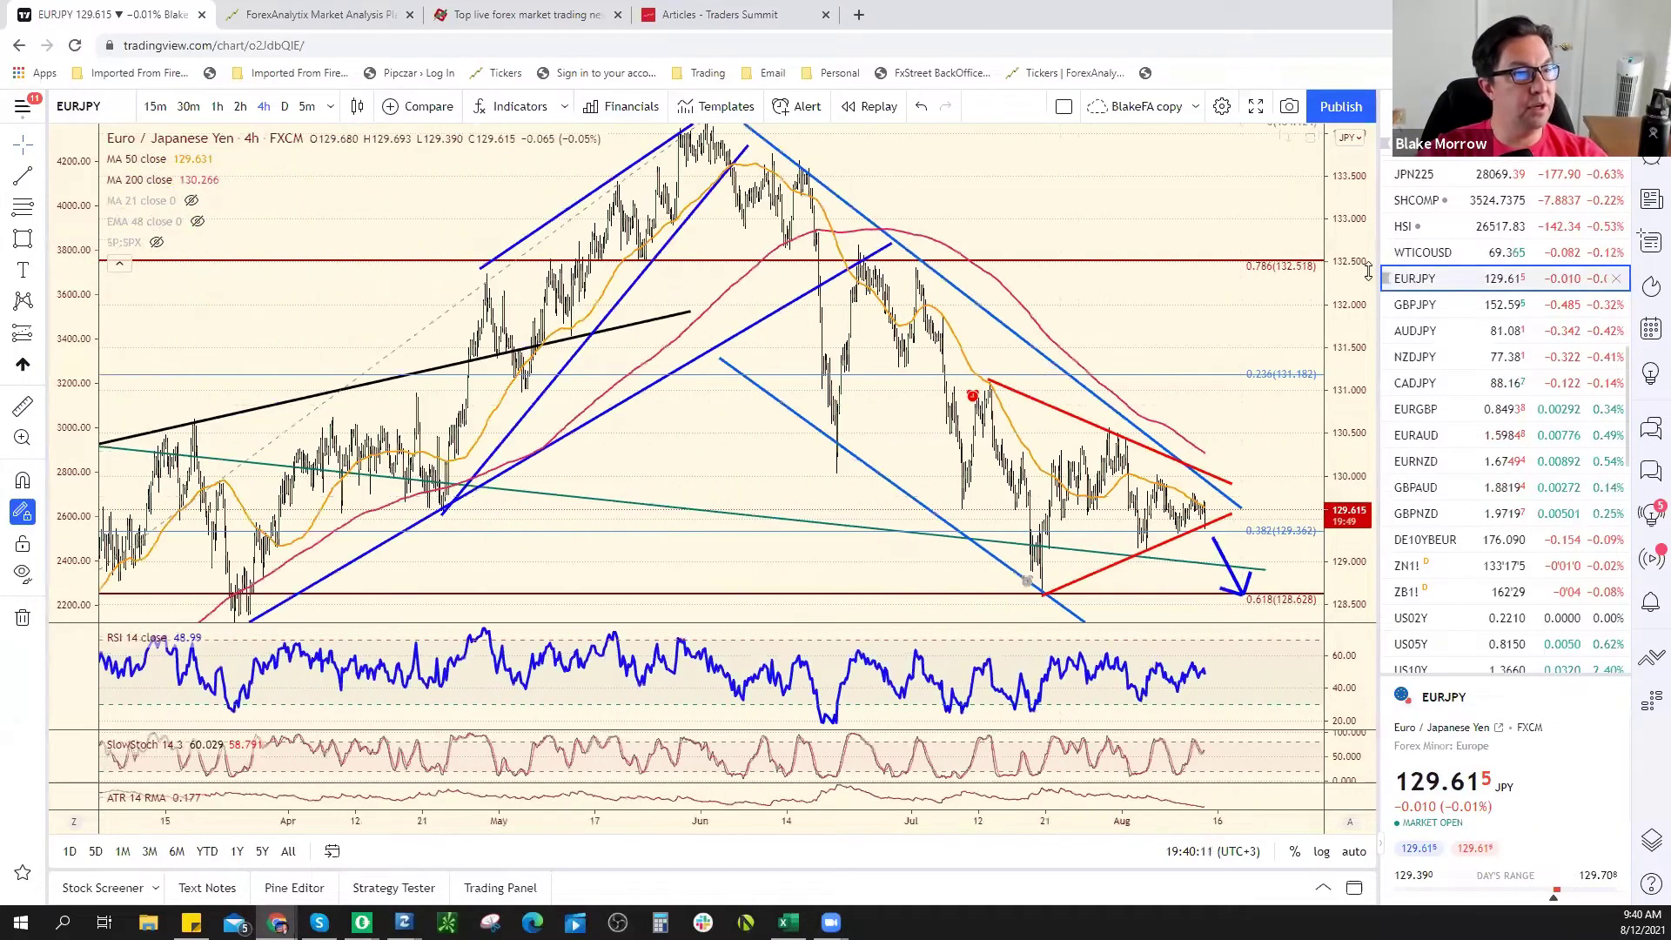
left_click_drag(1332, 427, 1331, 496)
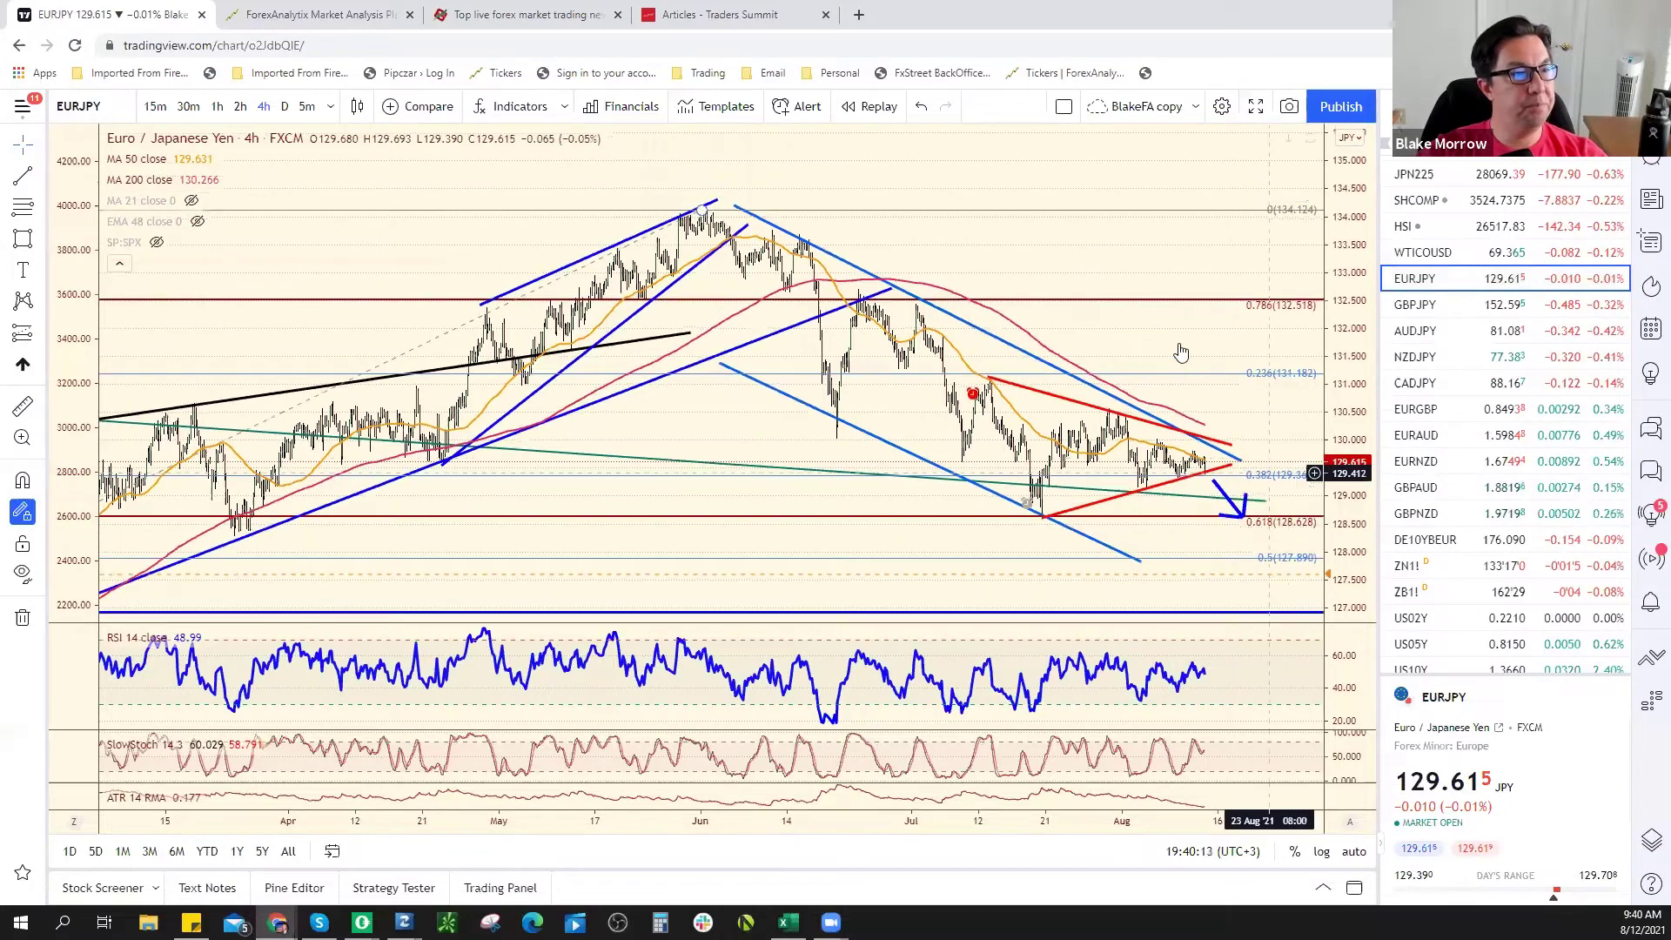
scroll(1218, 427, "right", 3)
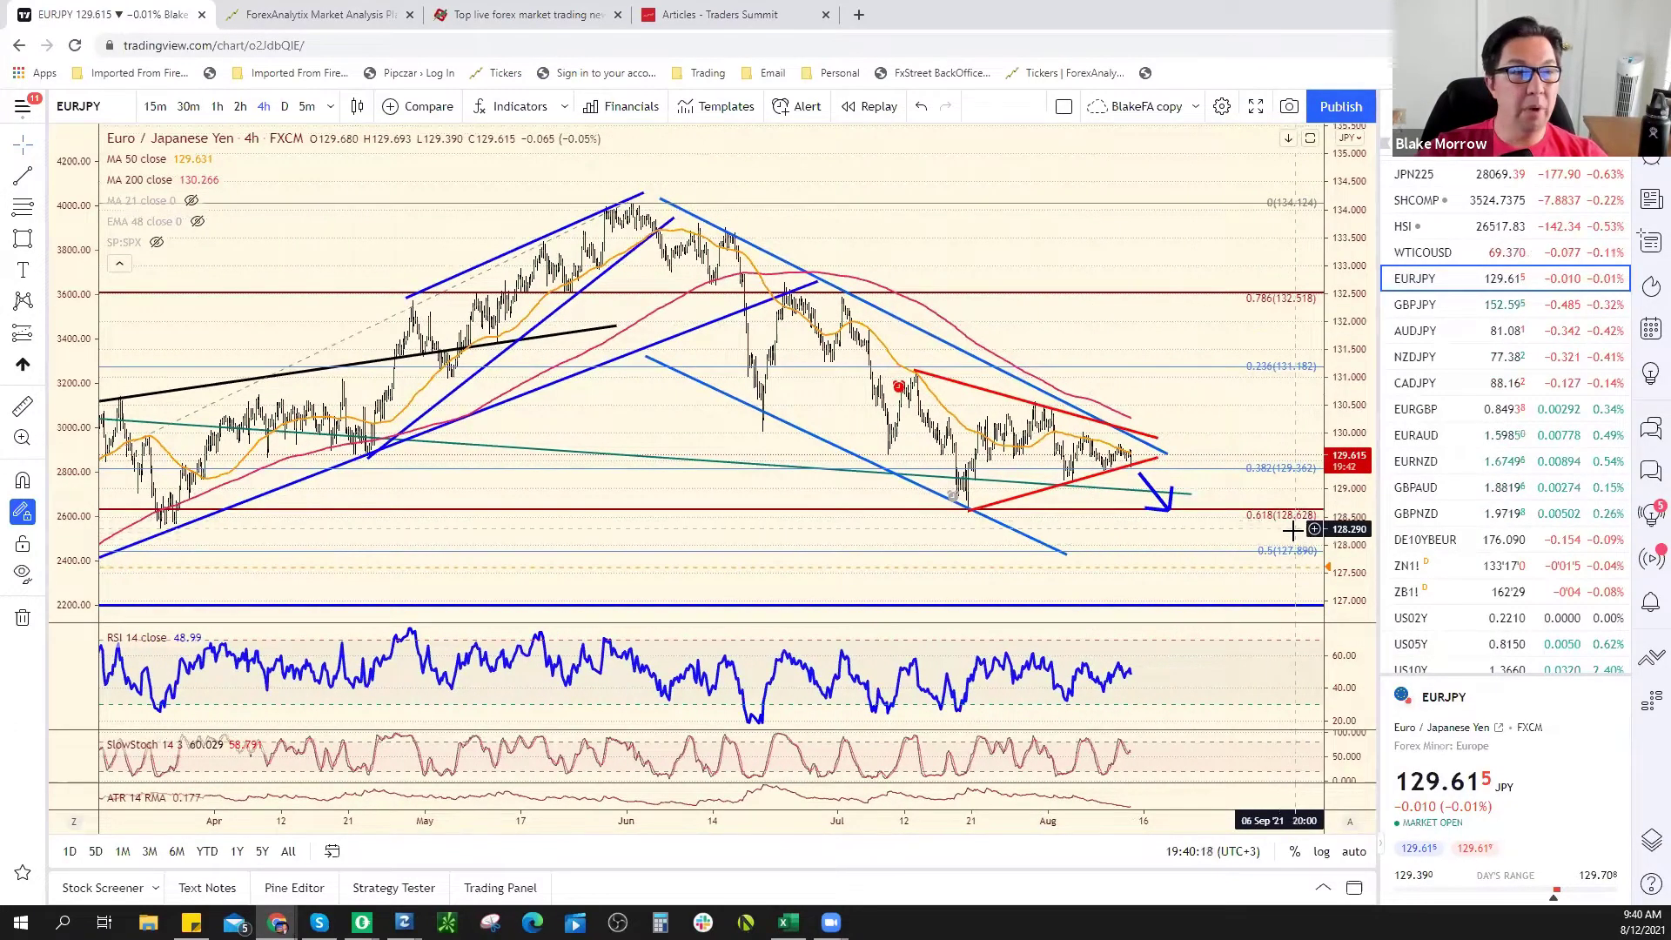
Draw a small pink zone around 129.79–130.16 and nudge it slightly lower
left_click(23, 239)
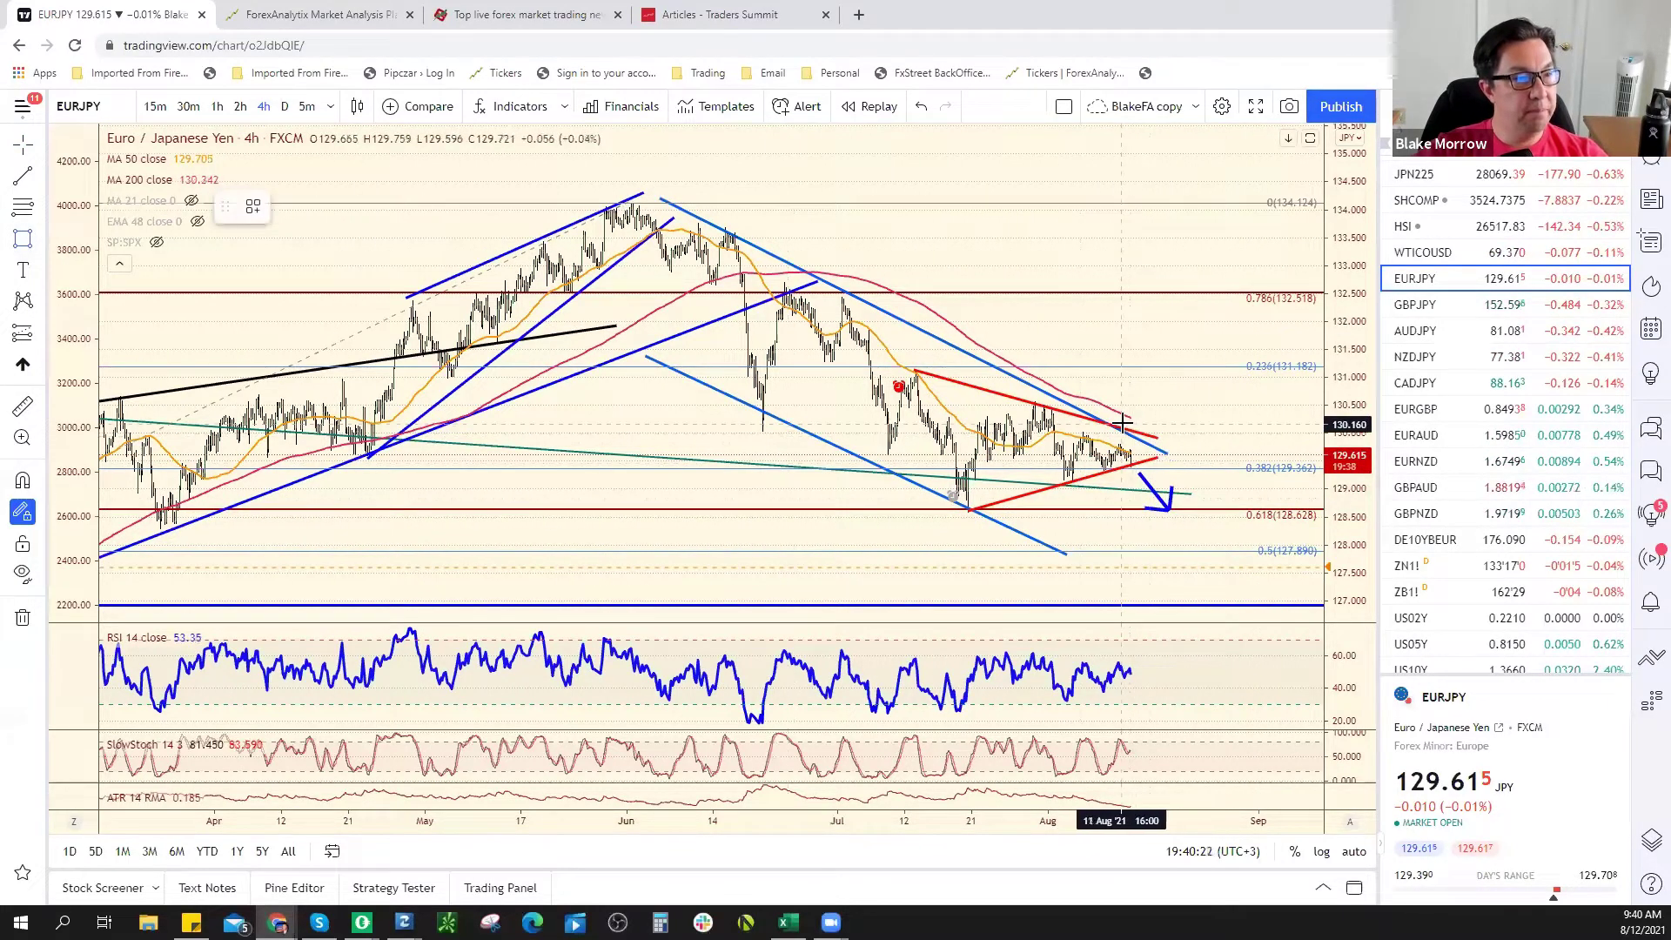
mouse_move(1127, 425)
left_mouse_down()
mouse_move(1155, 444)
mouse_move(1166, 410)
left_mouse_up()
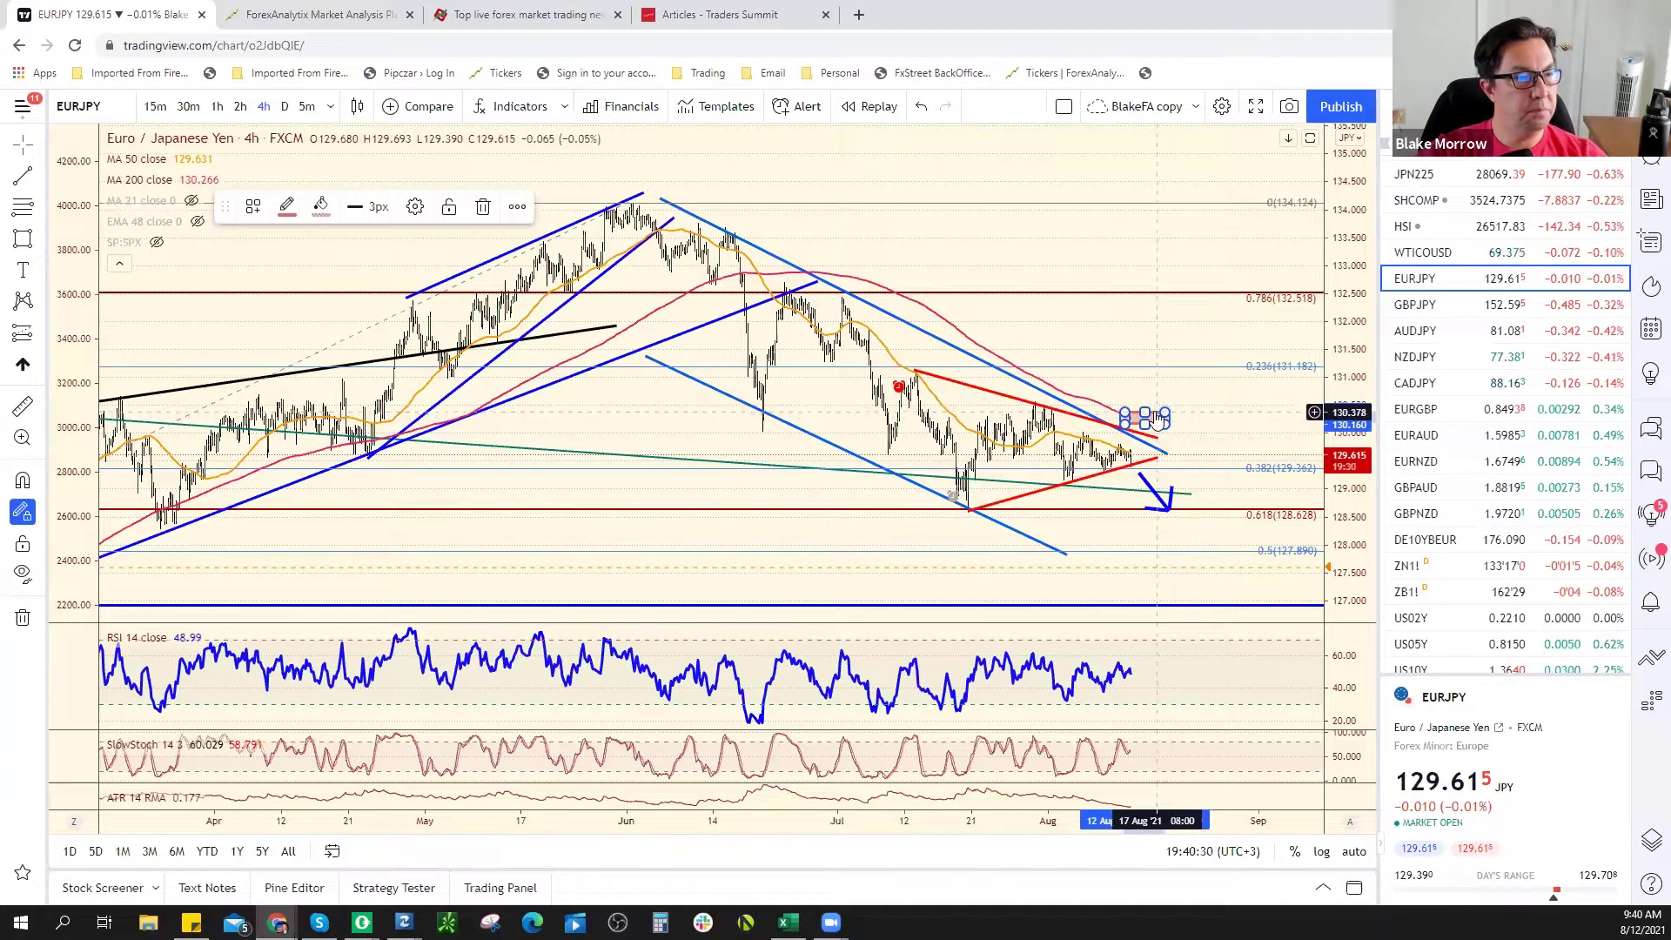
left_click_drag(1158, 419, 1154, 418)
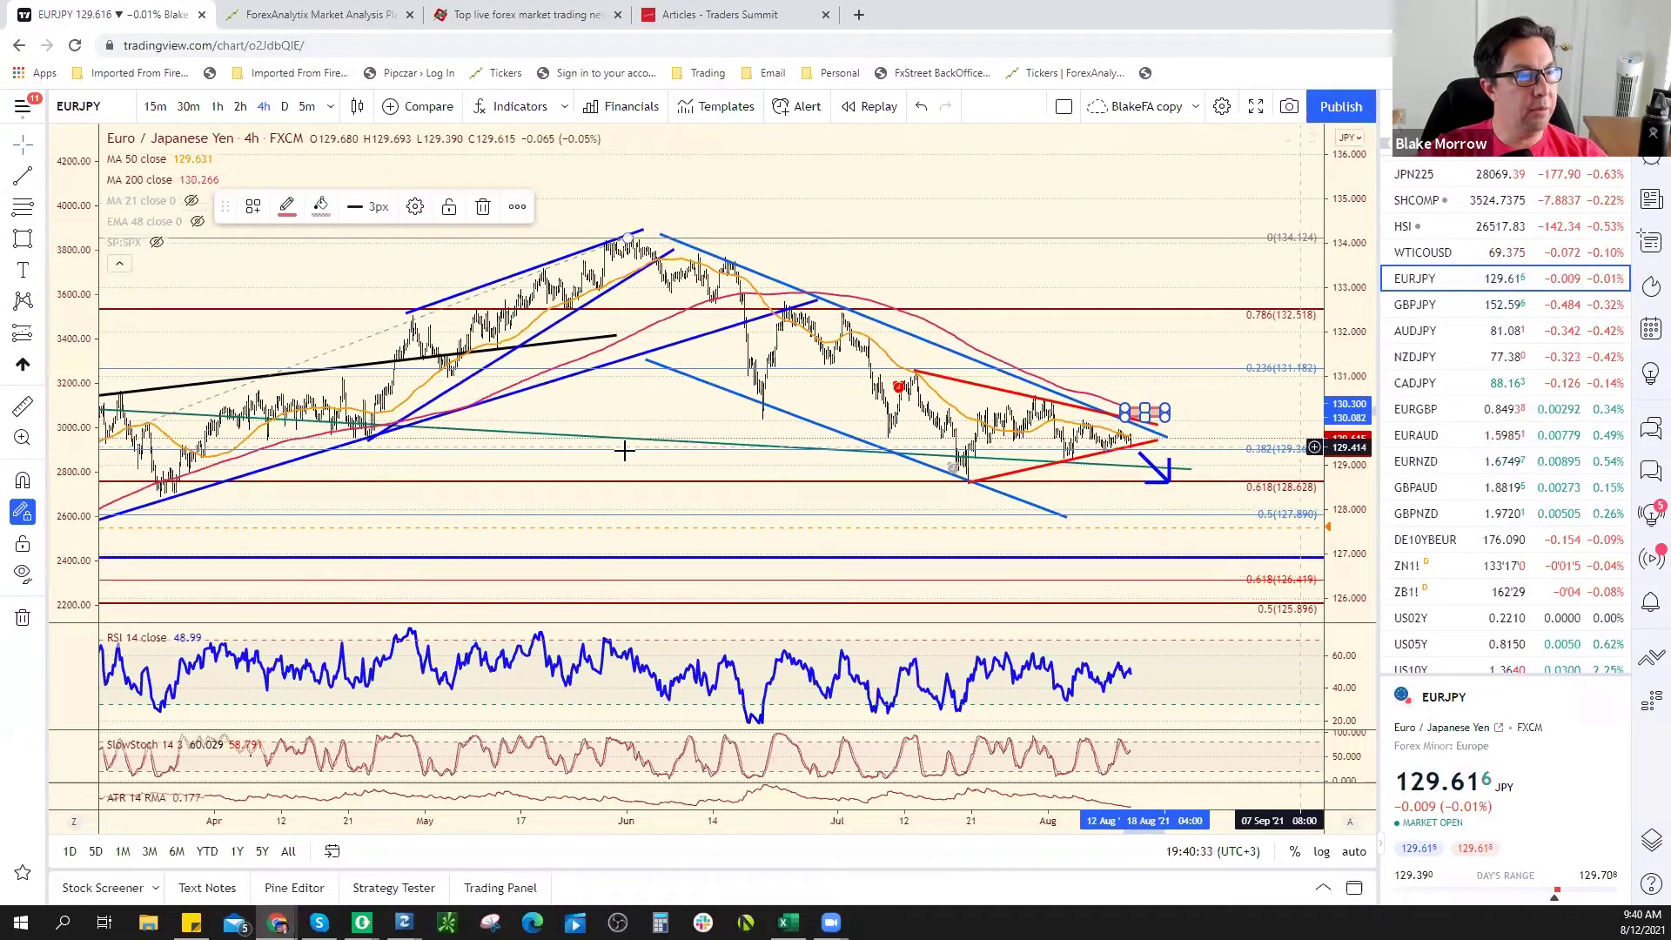
left_click(1151, 505)
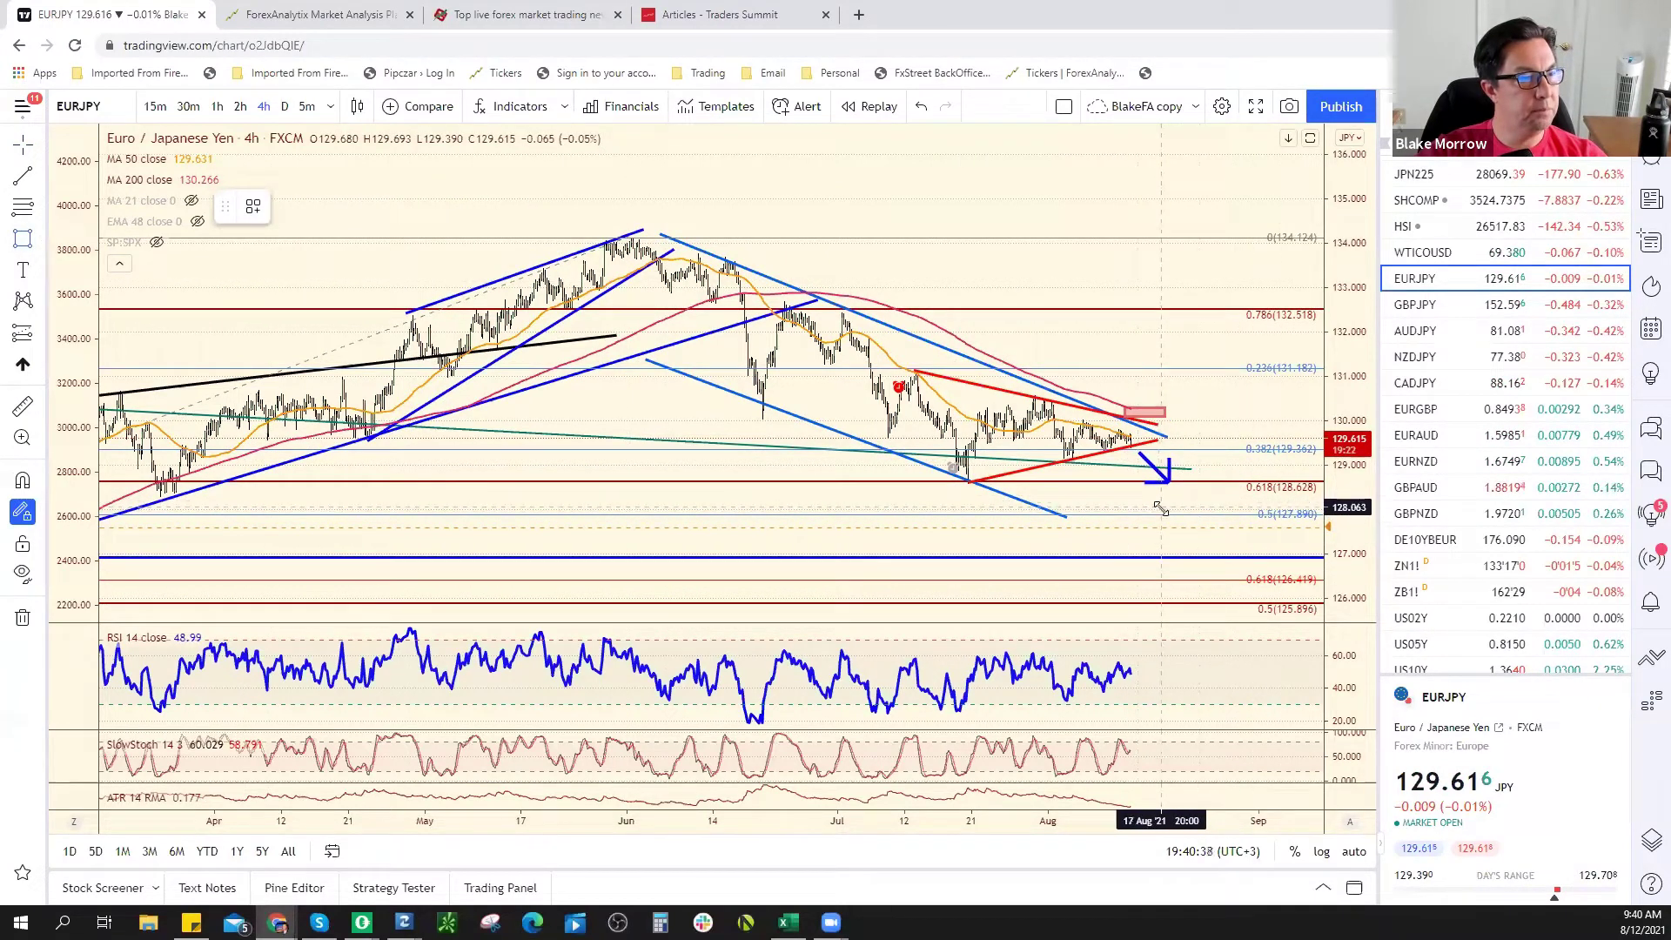
Add a target zone around 128 and an entry zone at the current price
left_click_drag(1161, 509, 1208, 523)
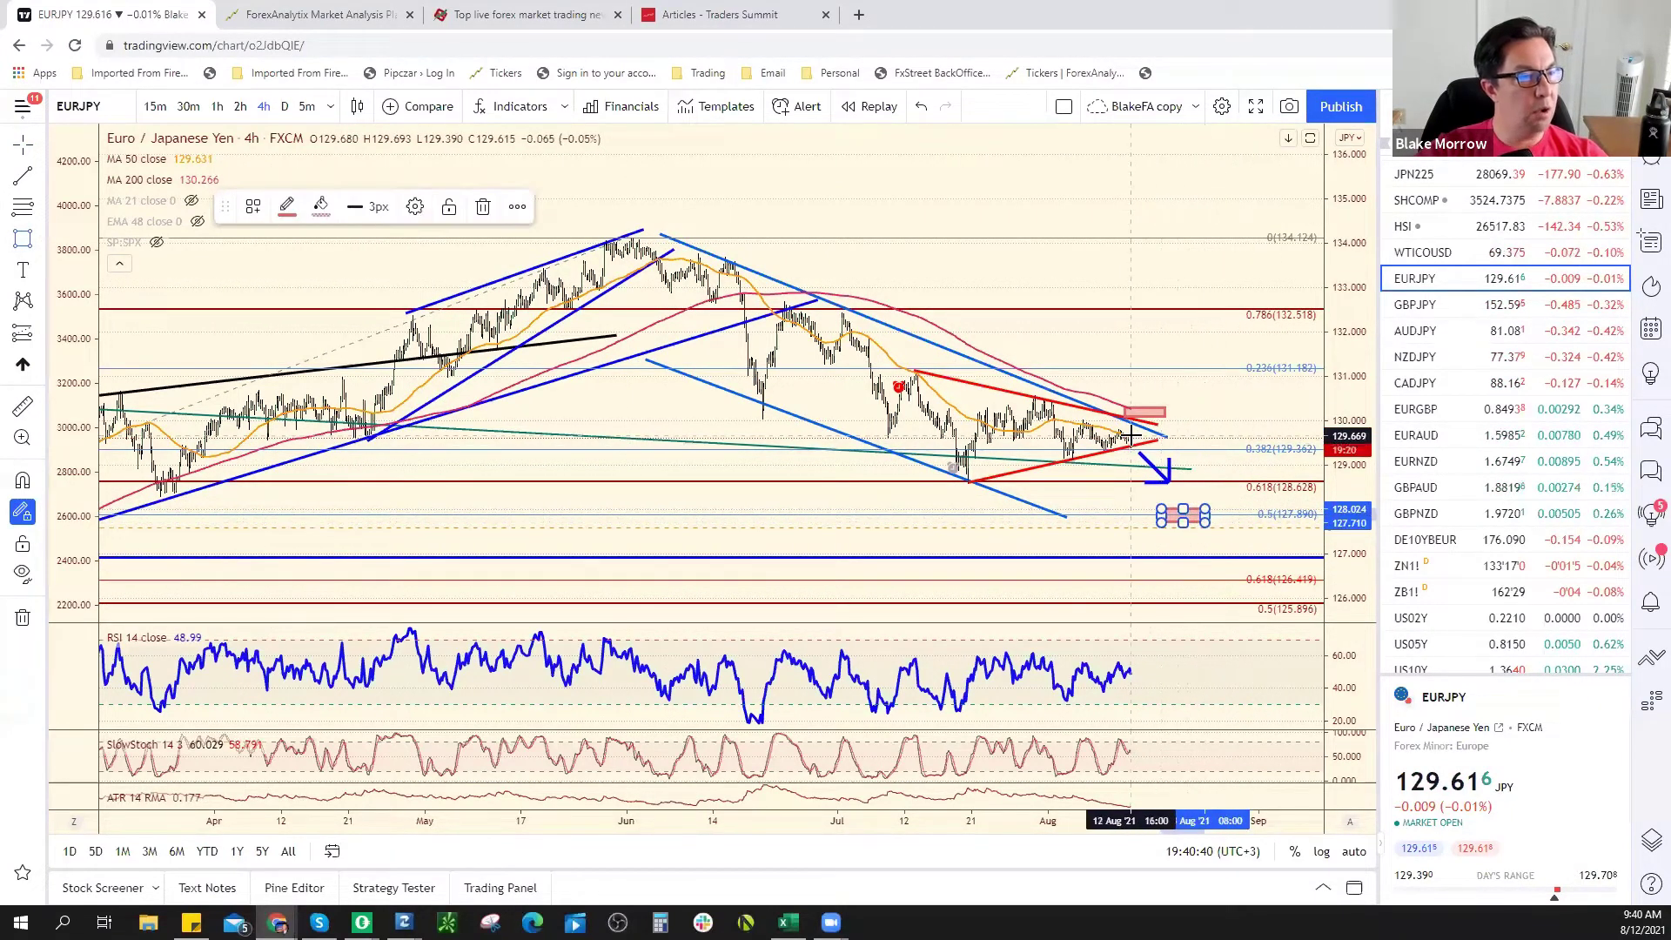
left_click_drag(1130, 433, 1175, 444)
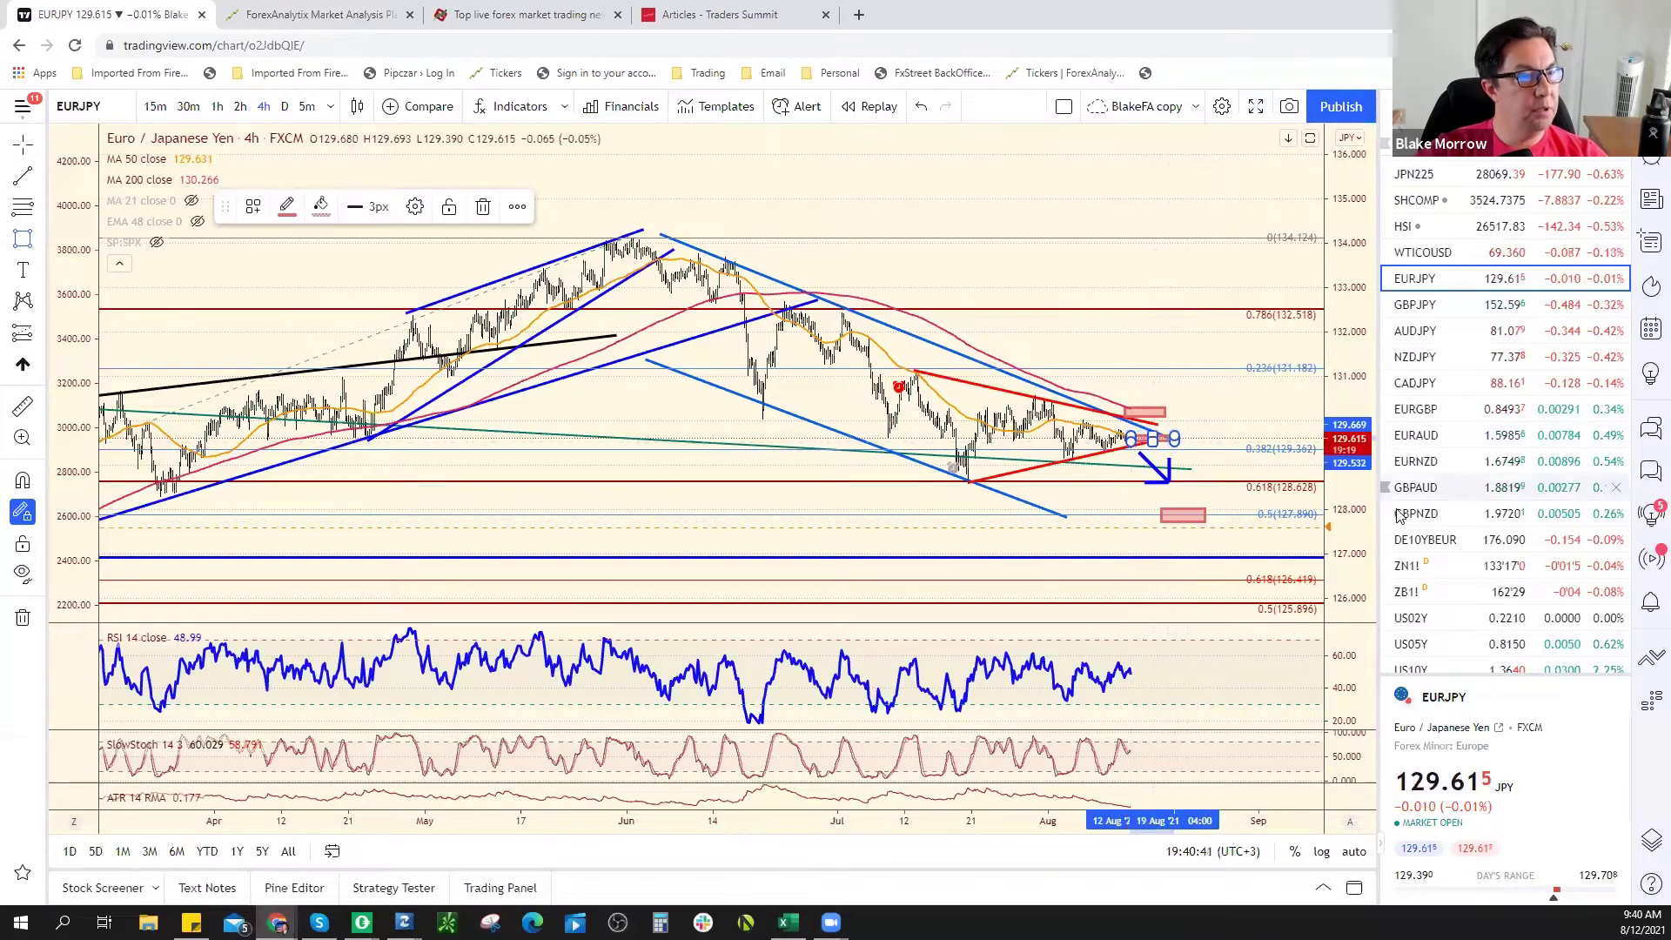
left_click(1239, 407)
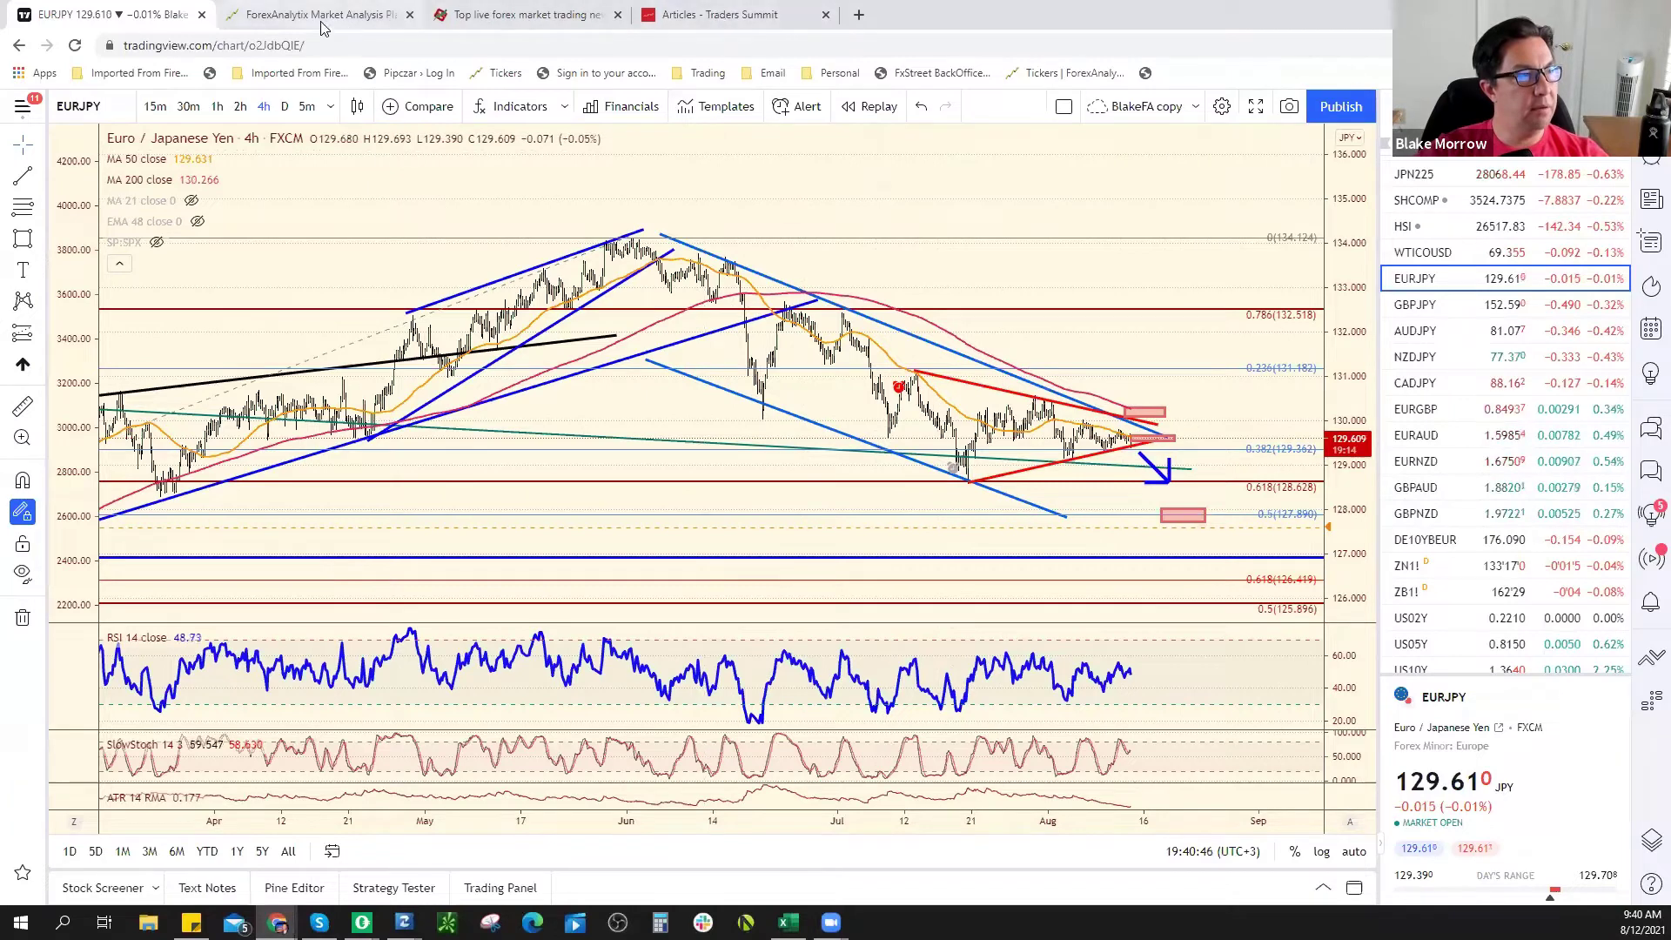
Switch to ForexAnalytix and bring up the Risk Management Calculator
key("ctrl+Tab")
left_click(1633, 168)
left_click(1412, 337)
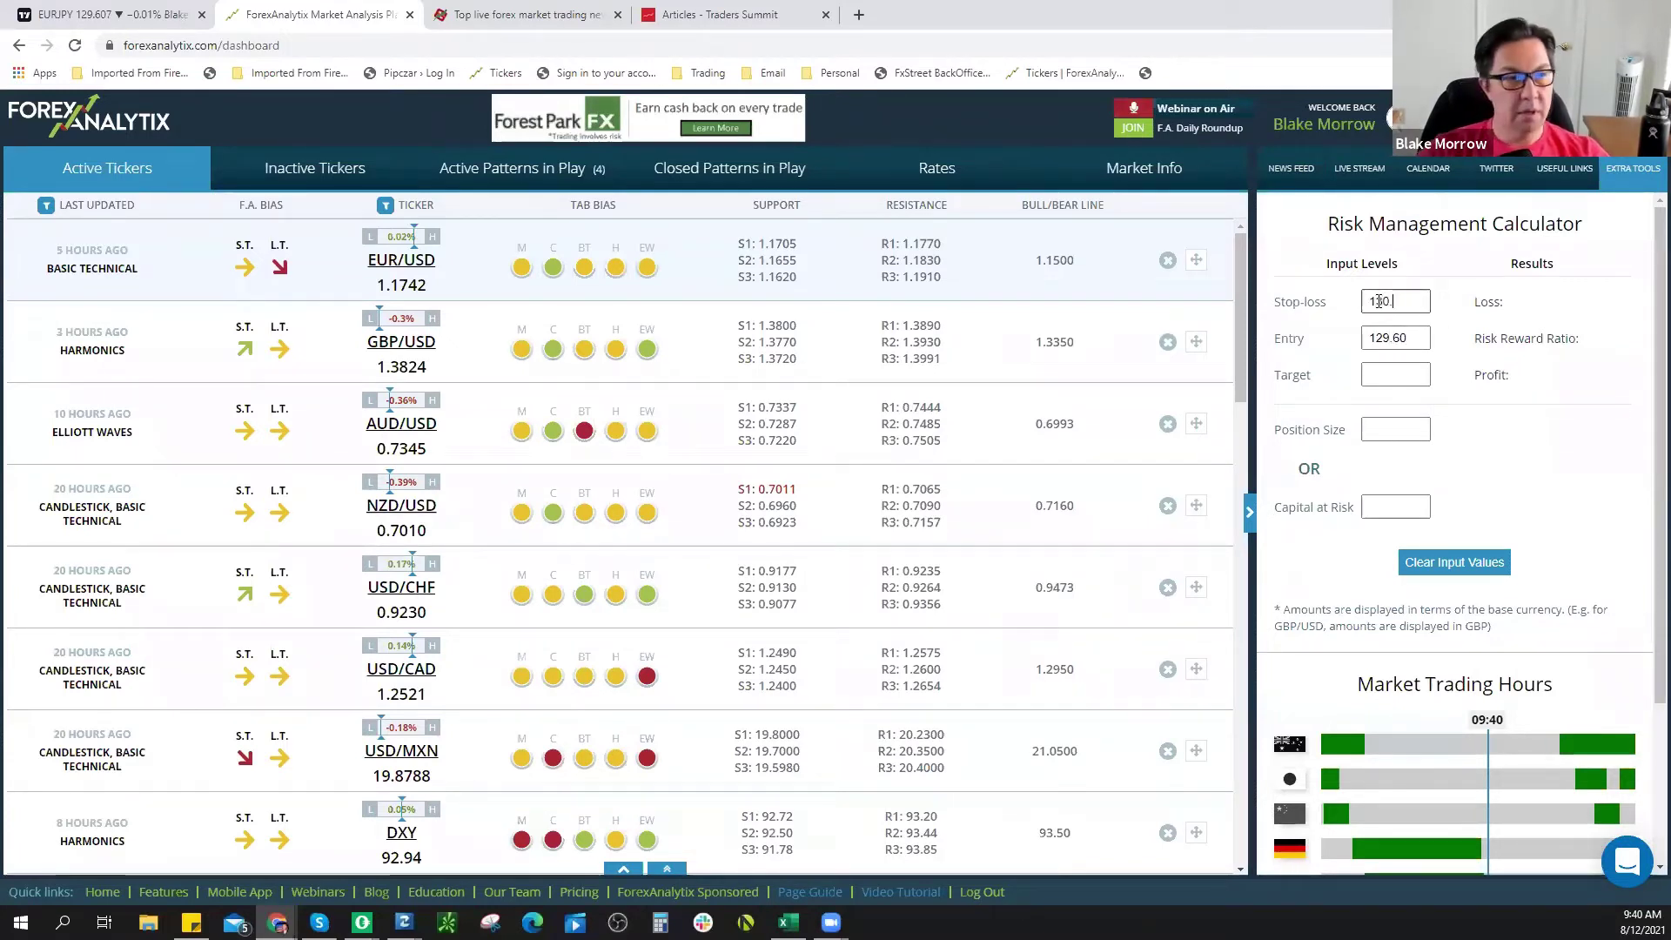
Enter target 128, position size 100,000 and entry 129.45 for a 2.2:1 ratio
left_click(1389, 374)
type("128")
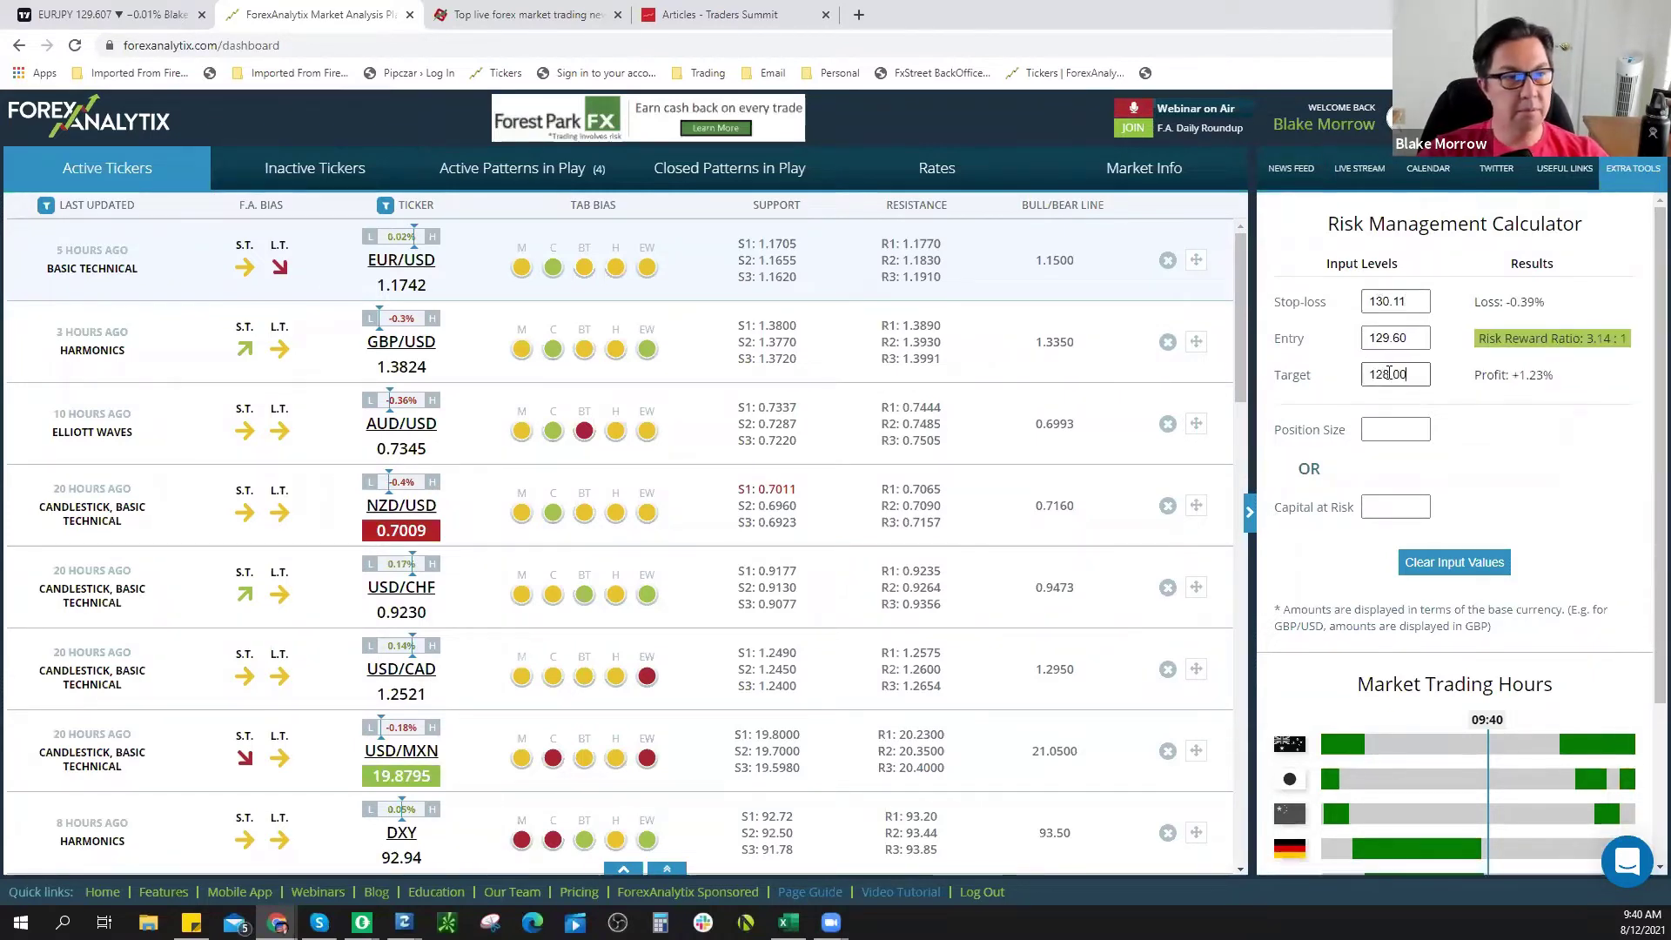
left_click(1397, 436)
type("100,000")
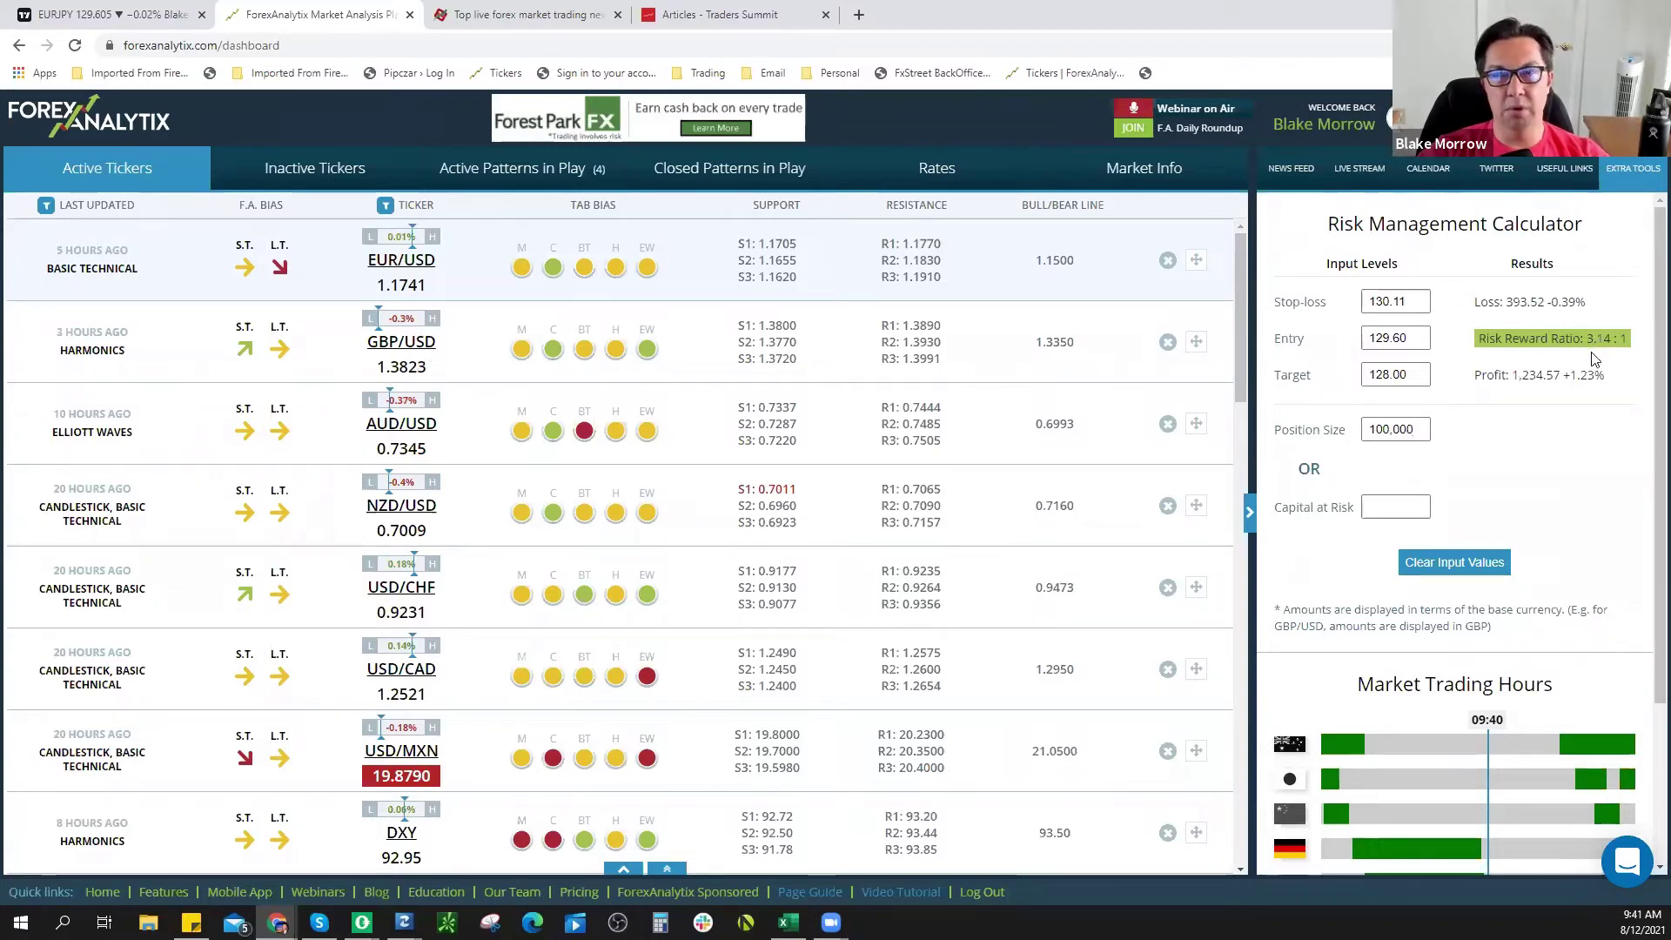
left_click(109, 16)
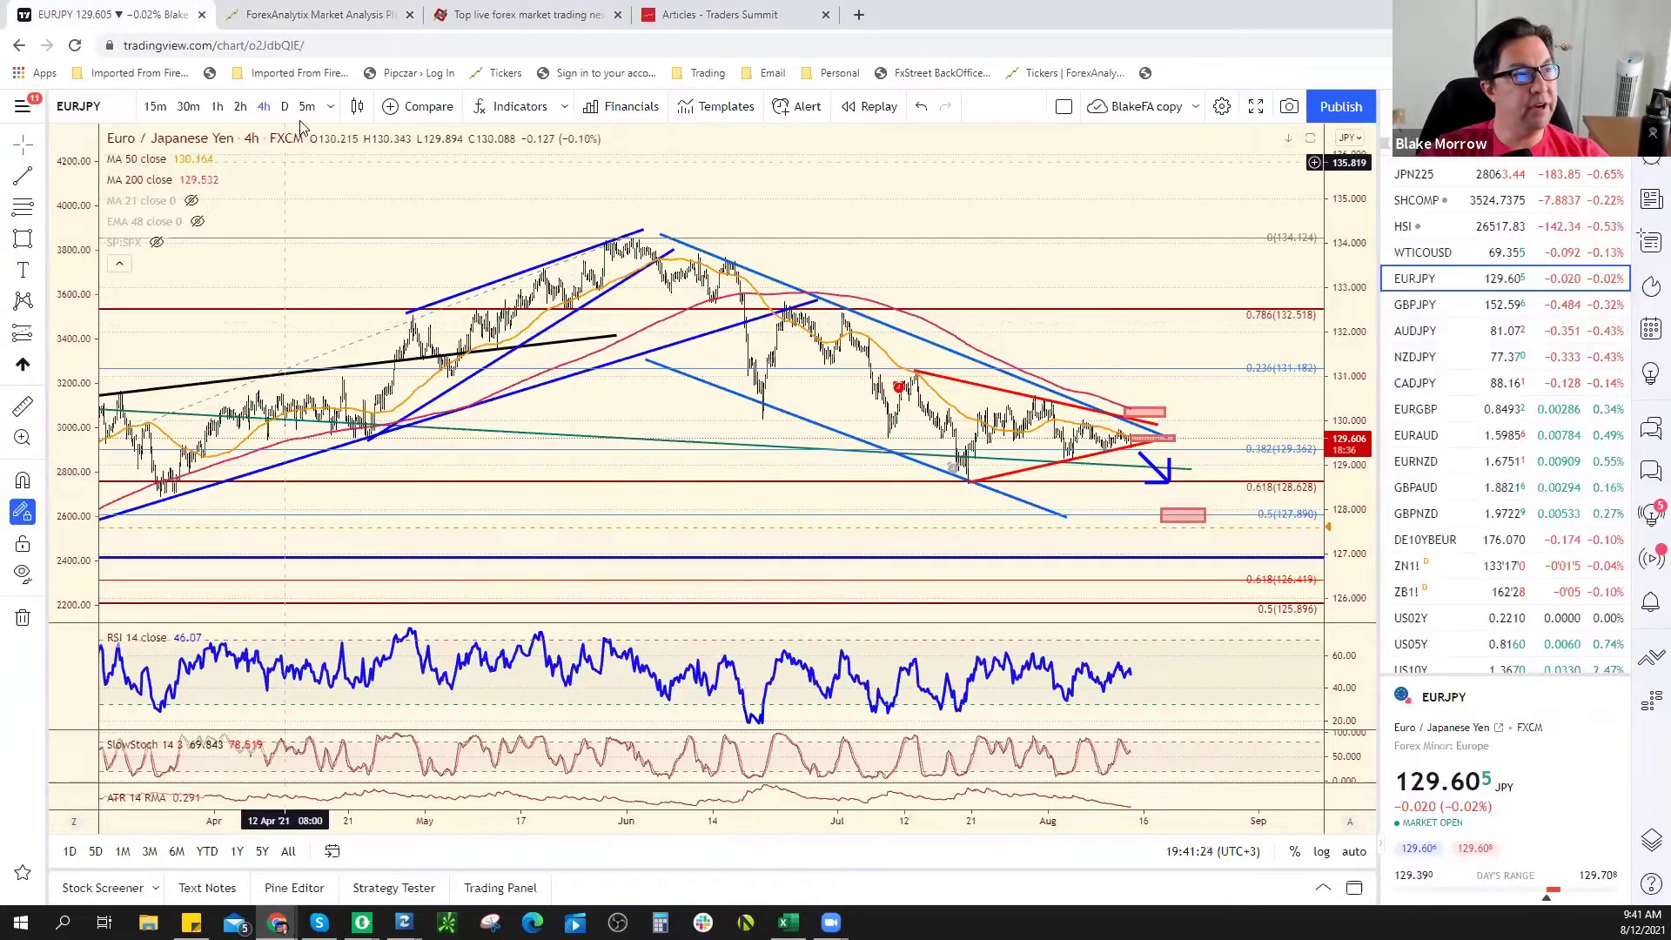
left_click(321, 16)
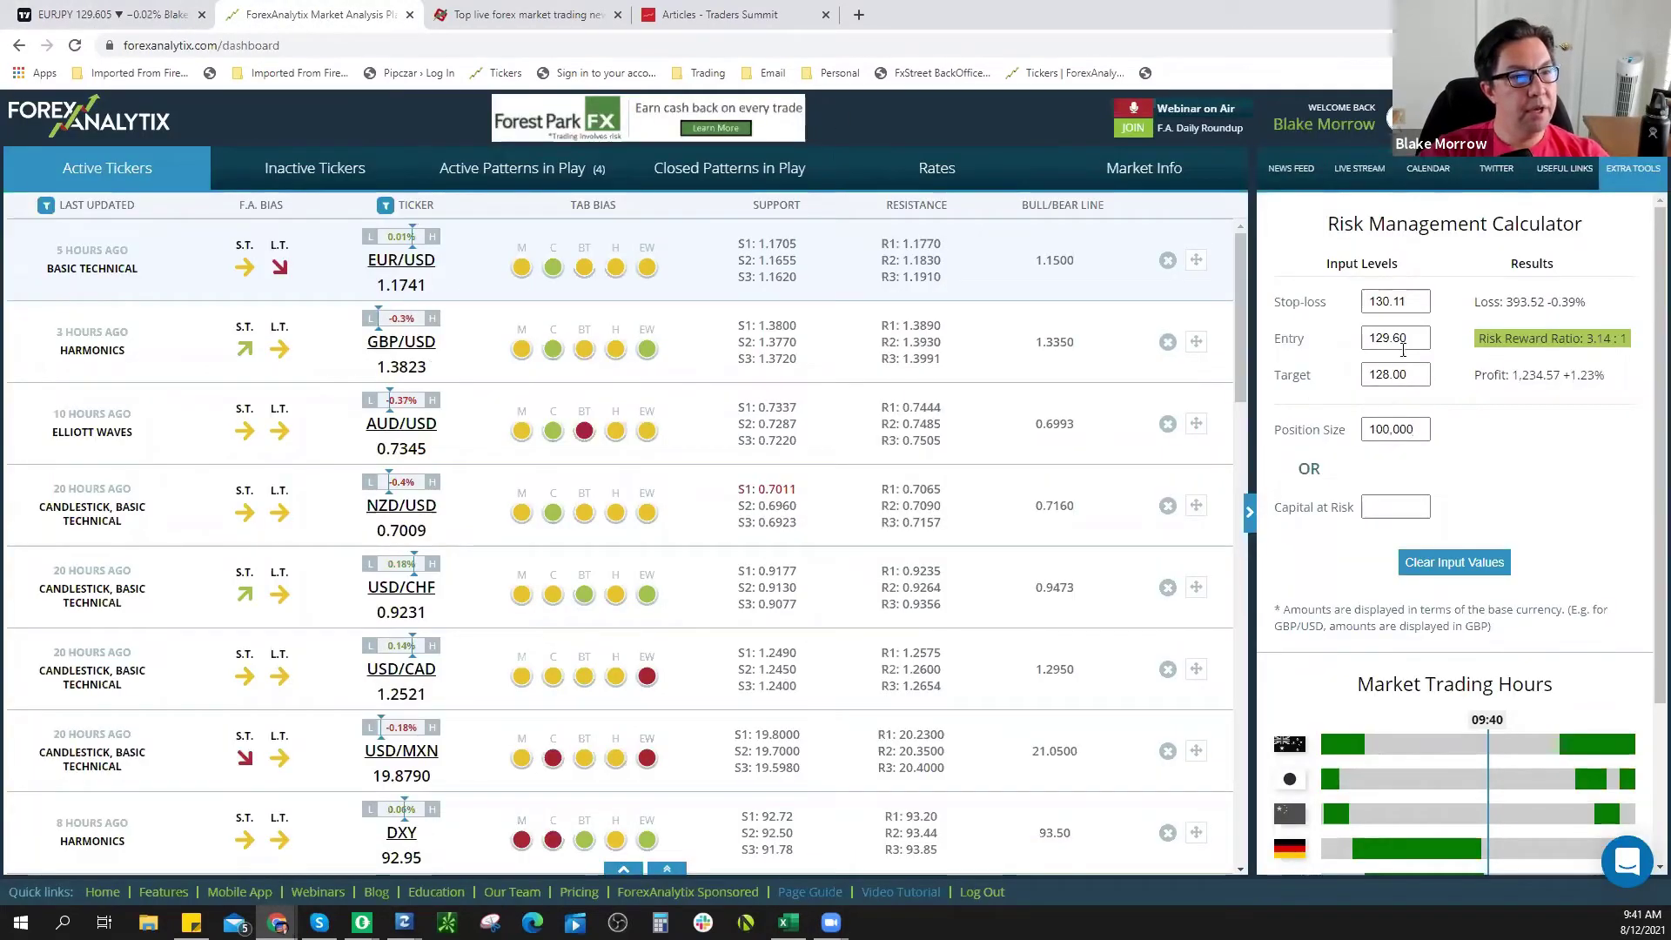
type("129.45")
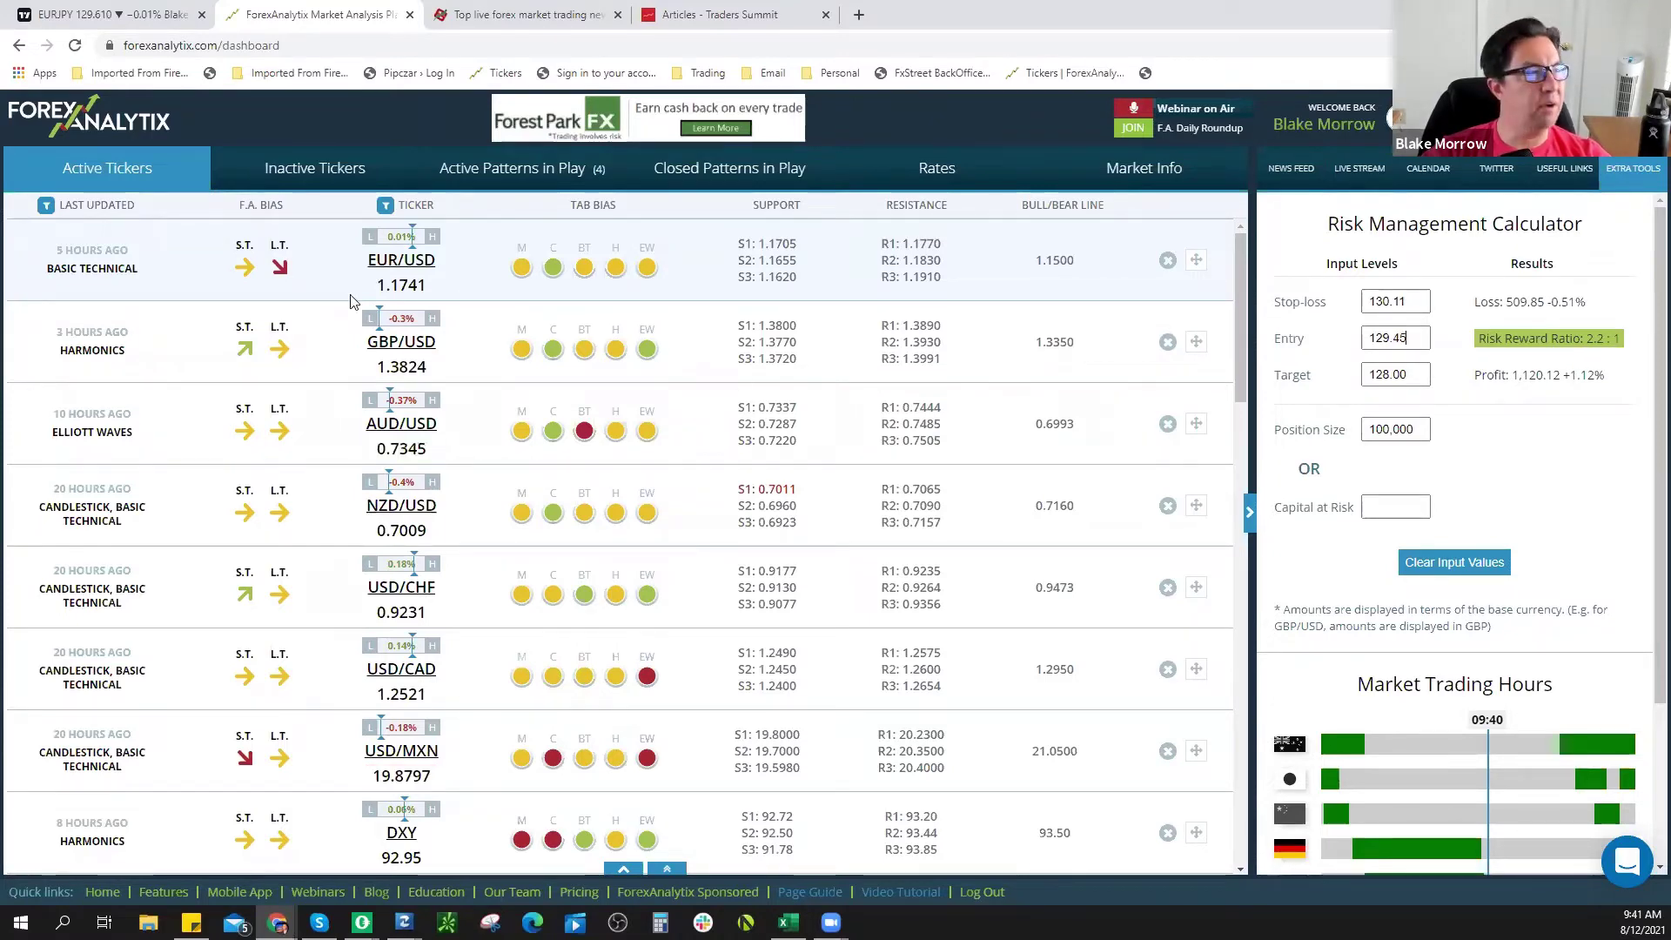
Return to TradingView, open the ETHUSD chart and zoom it in and out
key("ctrl+1")
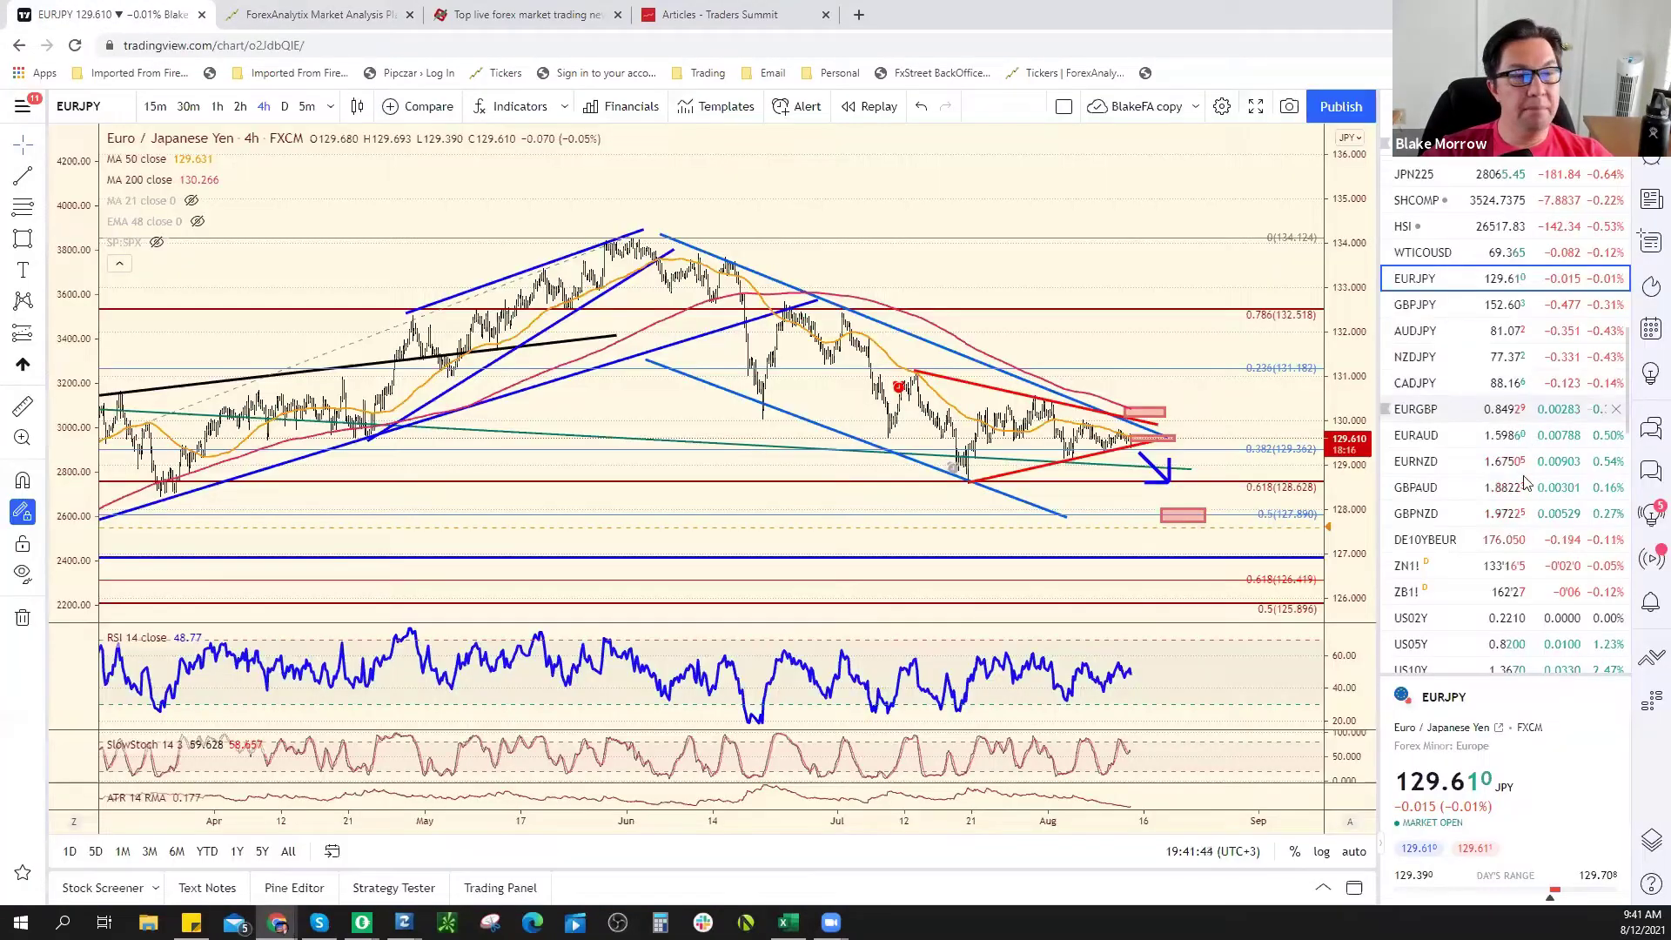
scroll(1524, 492, "down", 5)
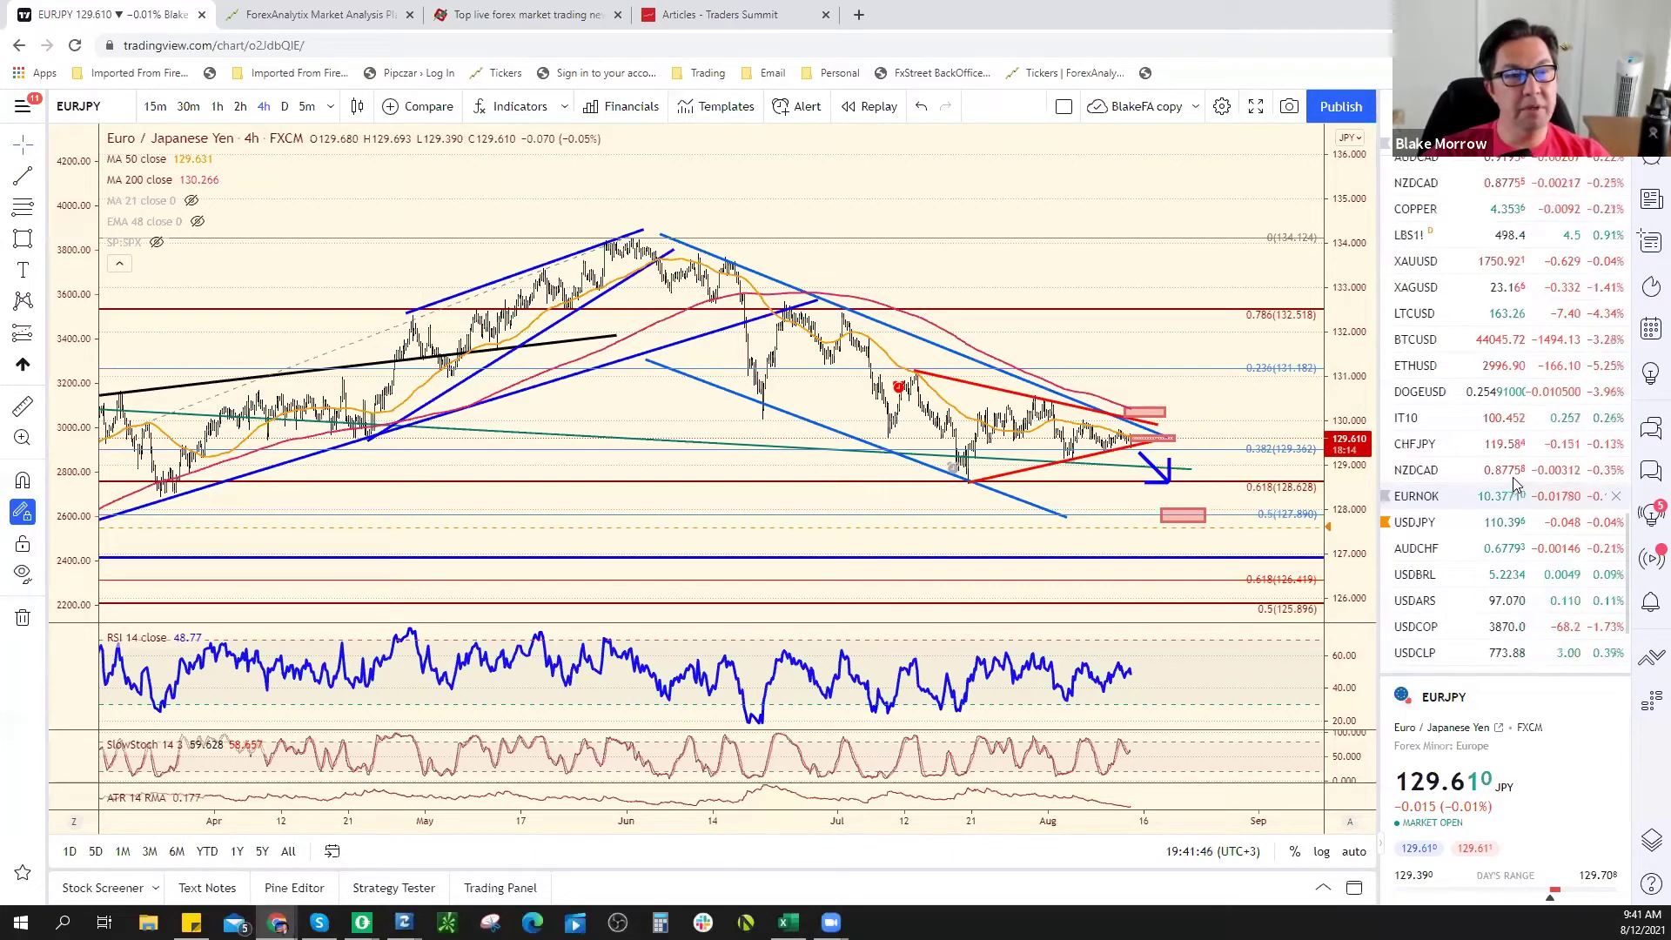
left_click(1436, 368)
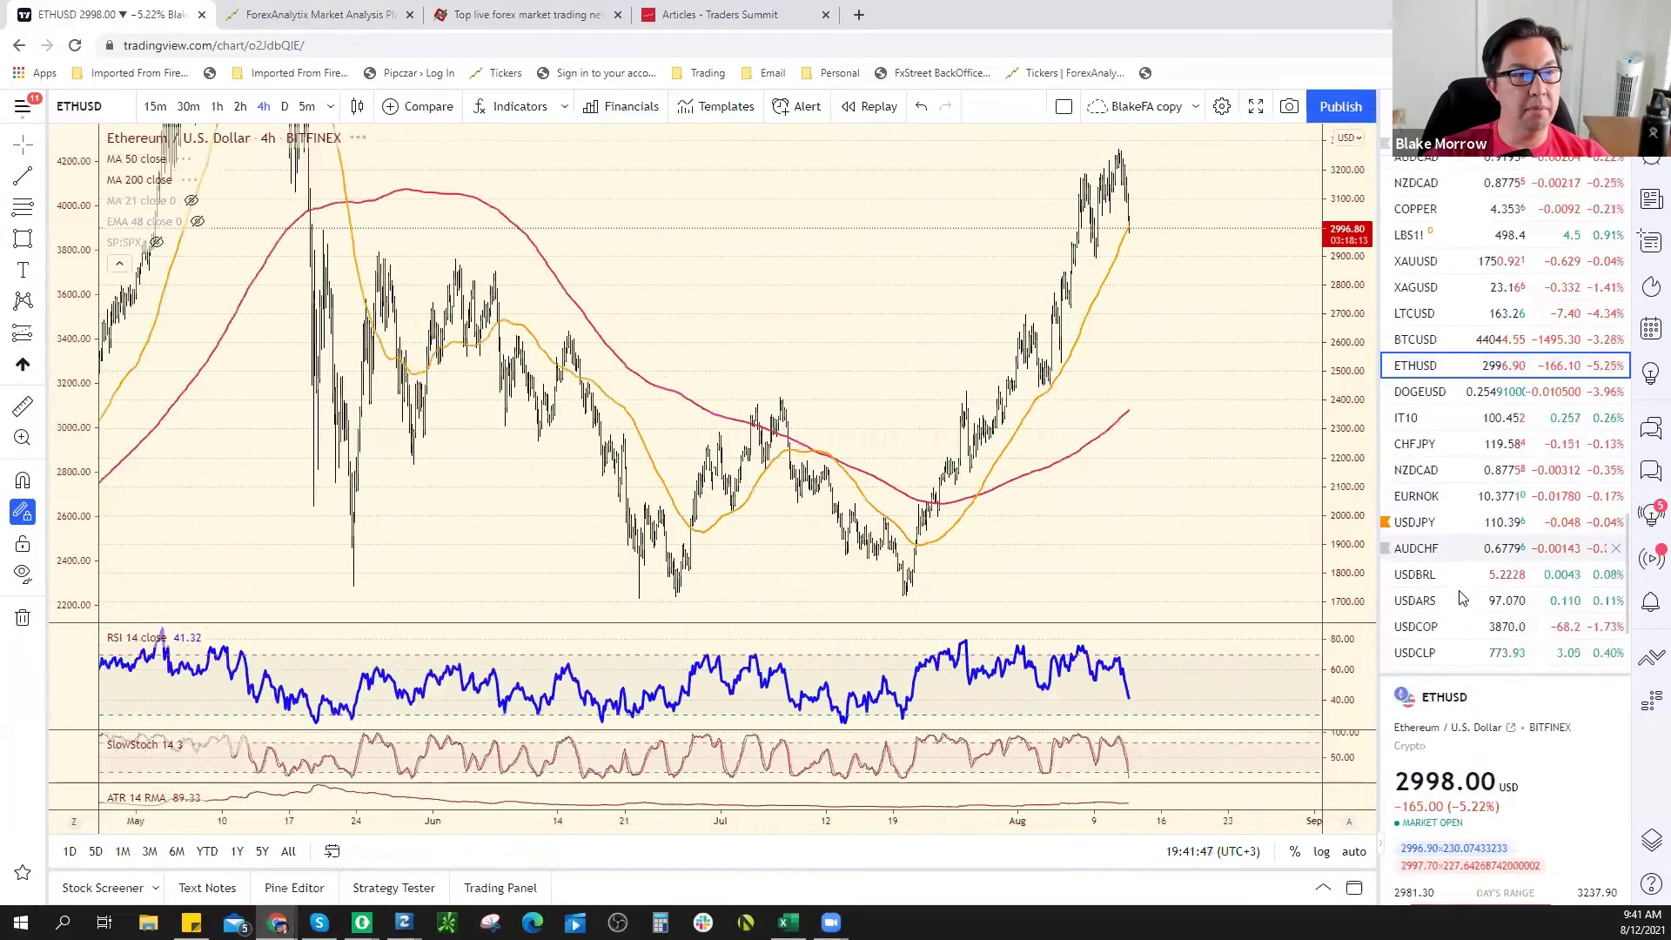
scroll(1035, 499, "up", 5)
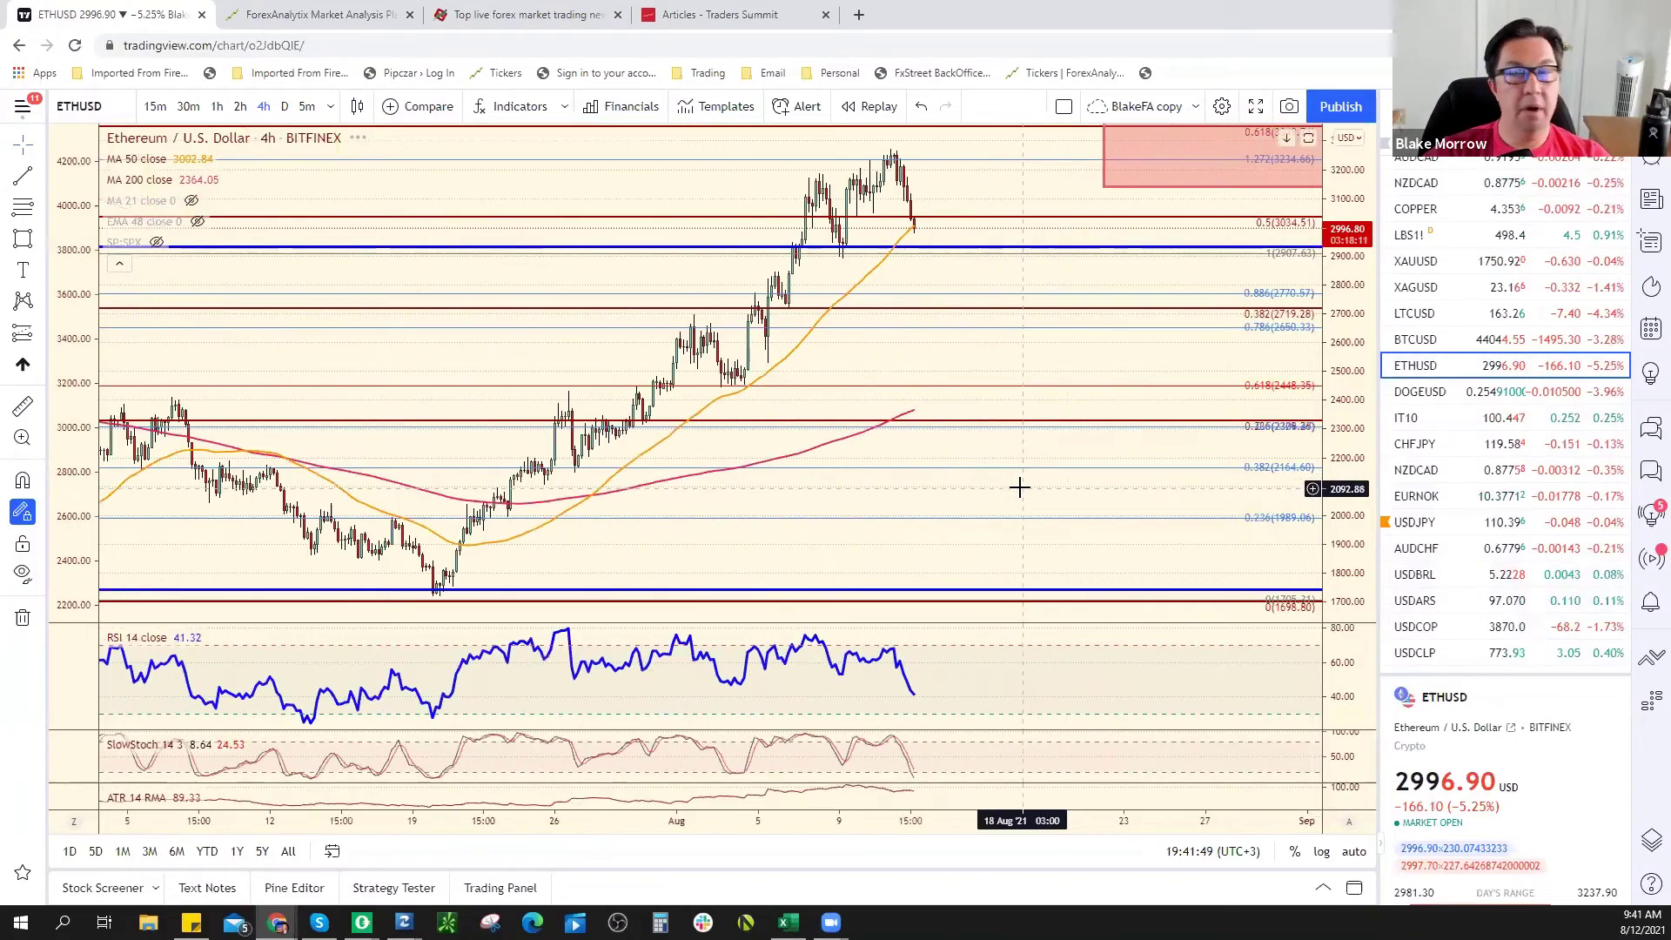
scroll(1020, 481, "down", 4)
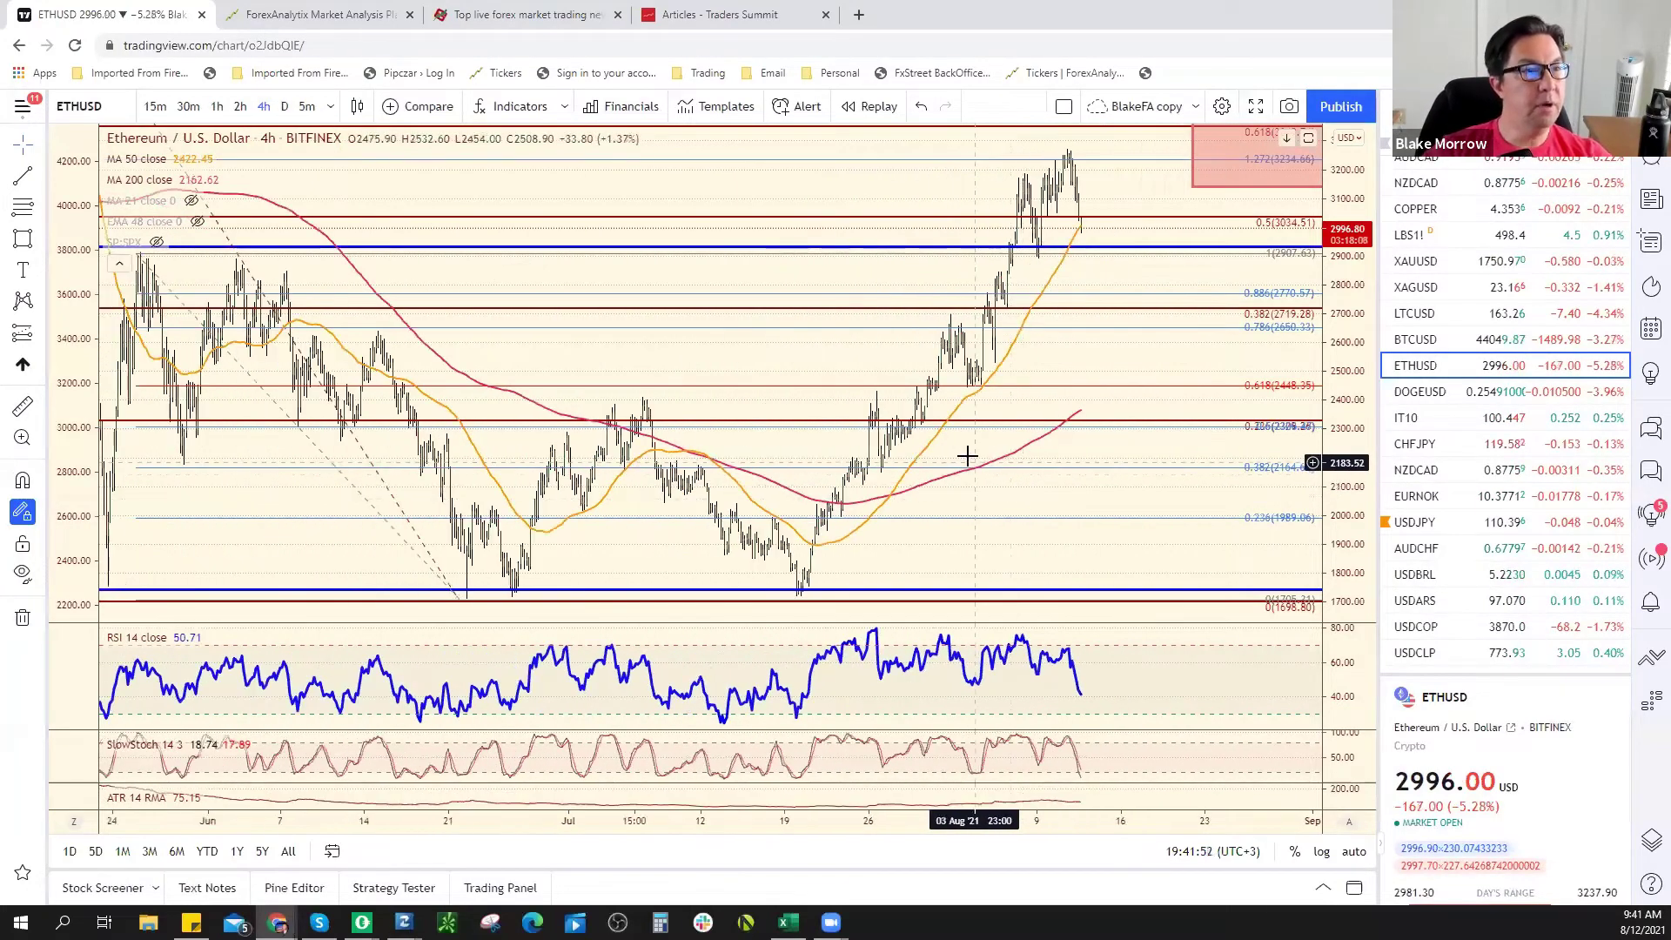
scroll(966, 442, "up", 2)
scroll(966, 442, "down", 3)
scroll(959, 448, "up", 1)
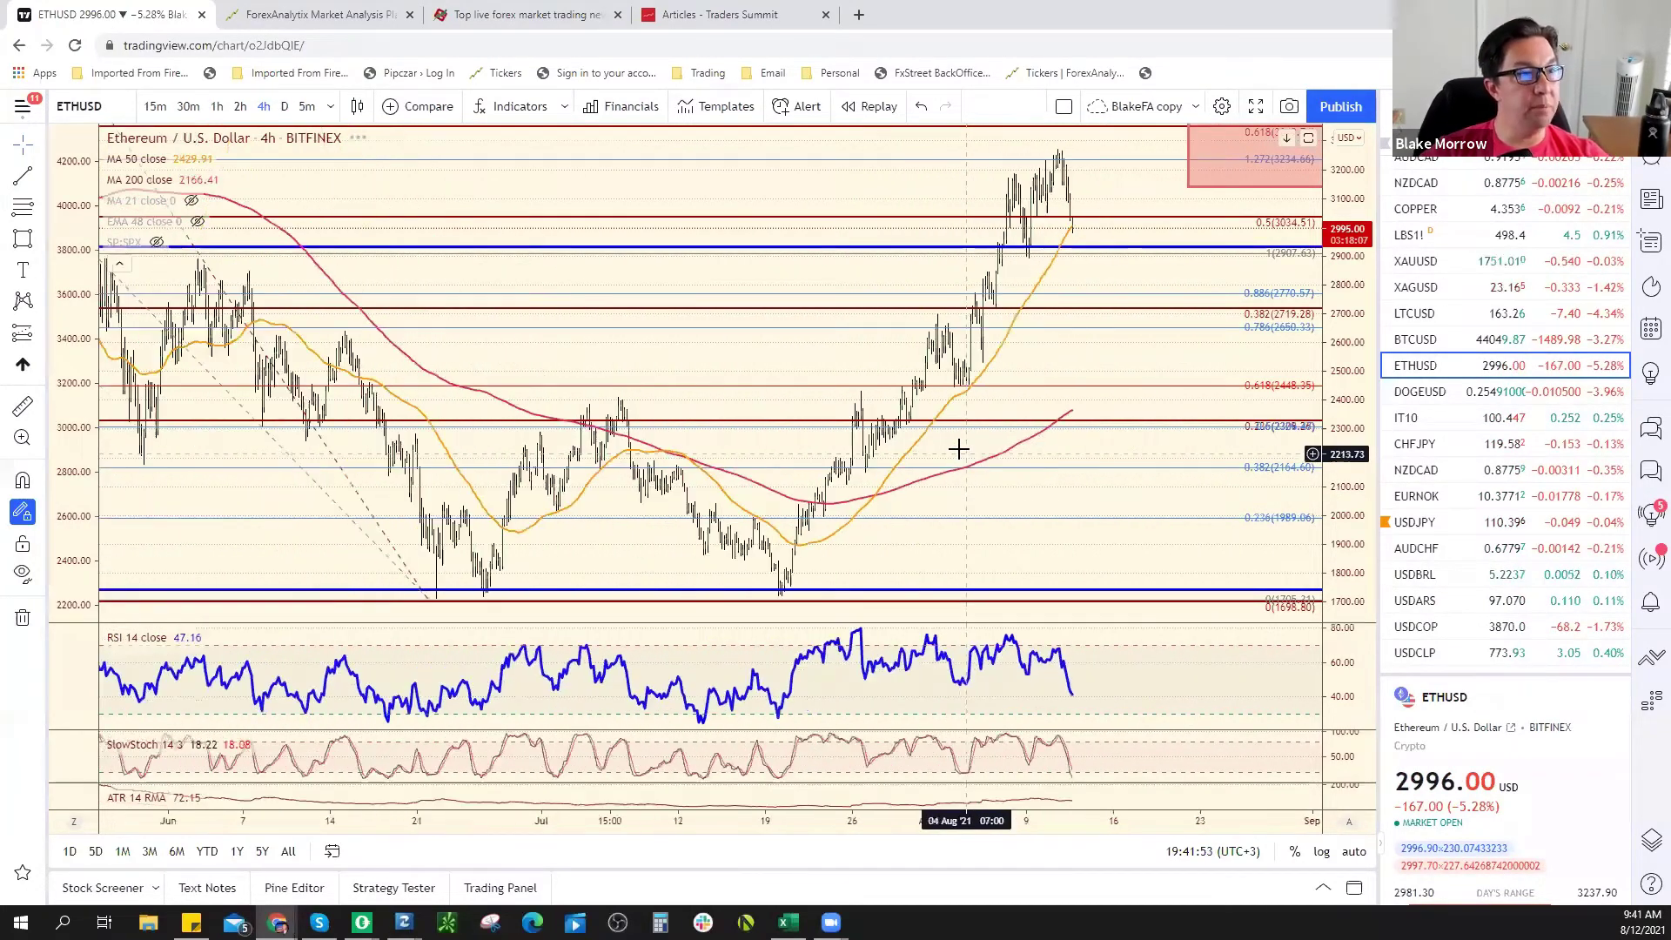
scroll(984, 446, "down", 2)
scroll(1272, 409, "up", 2)
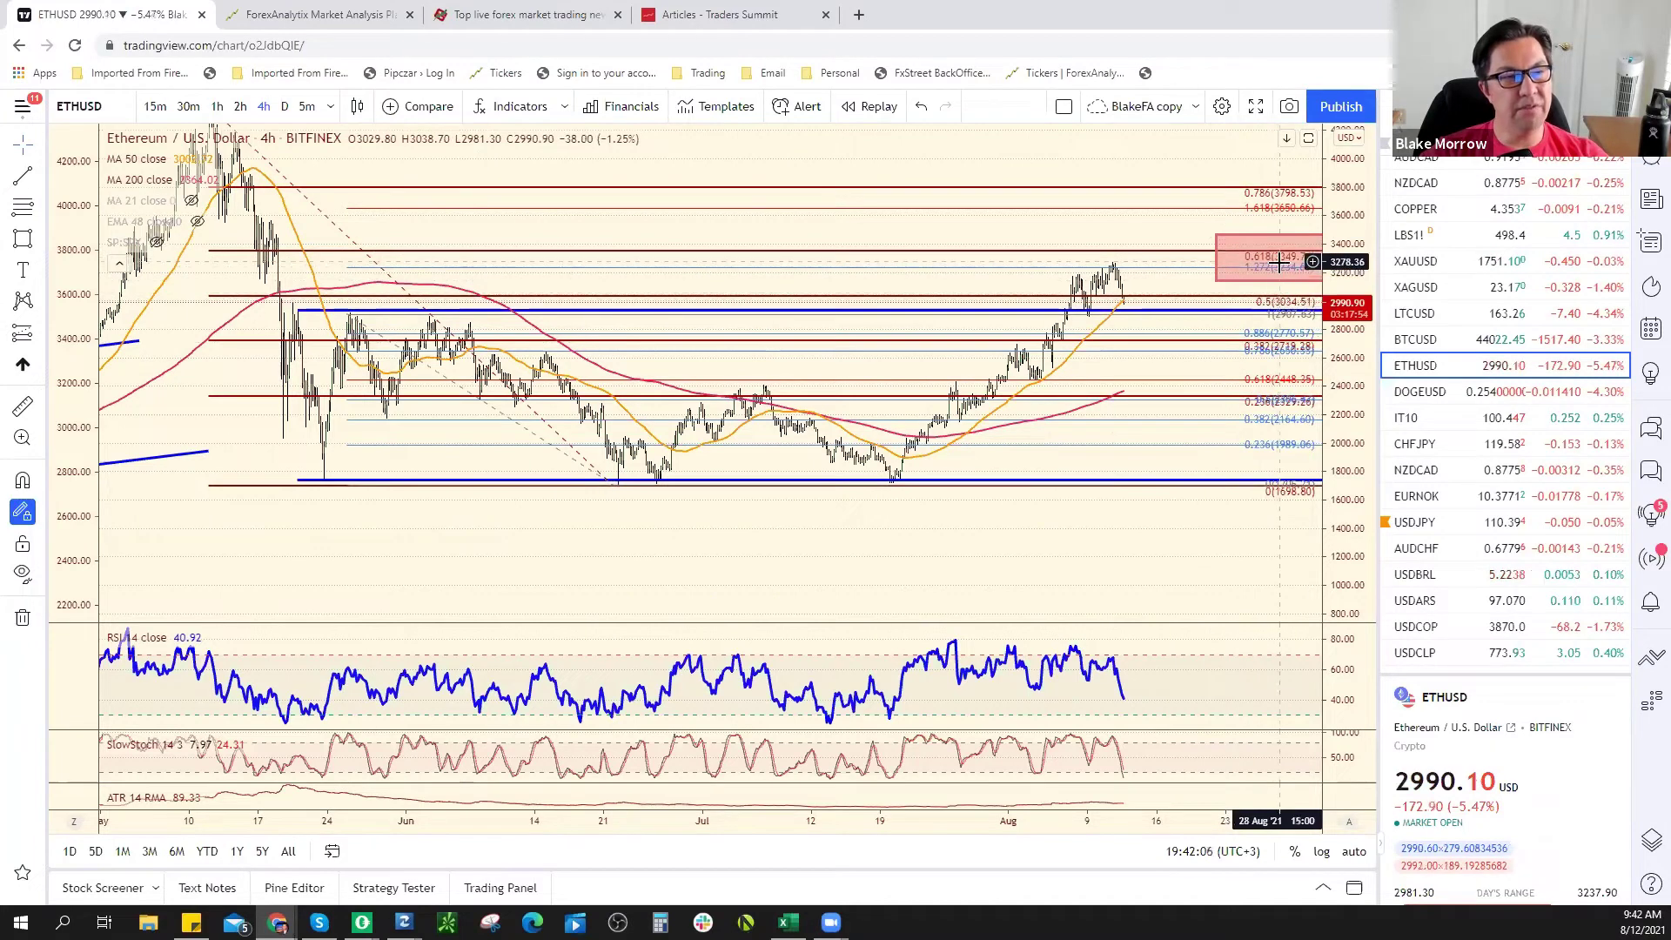
Inspect the red ETHUSD resistance zone, then switch to the BTCUSD chart
left_click(1241, 259)
left_click(1189, 438)
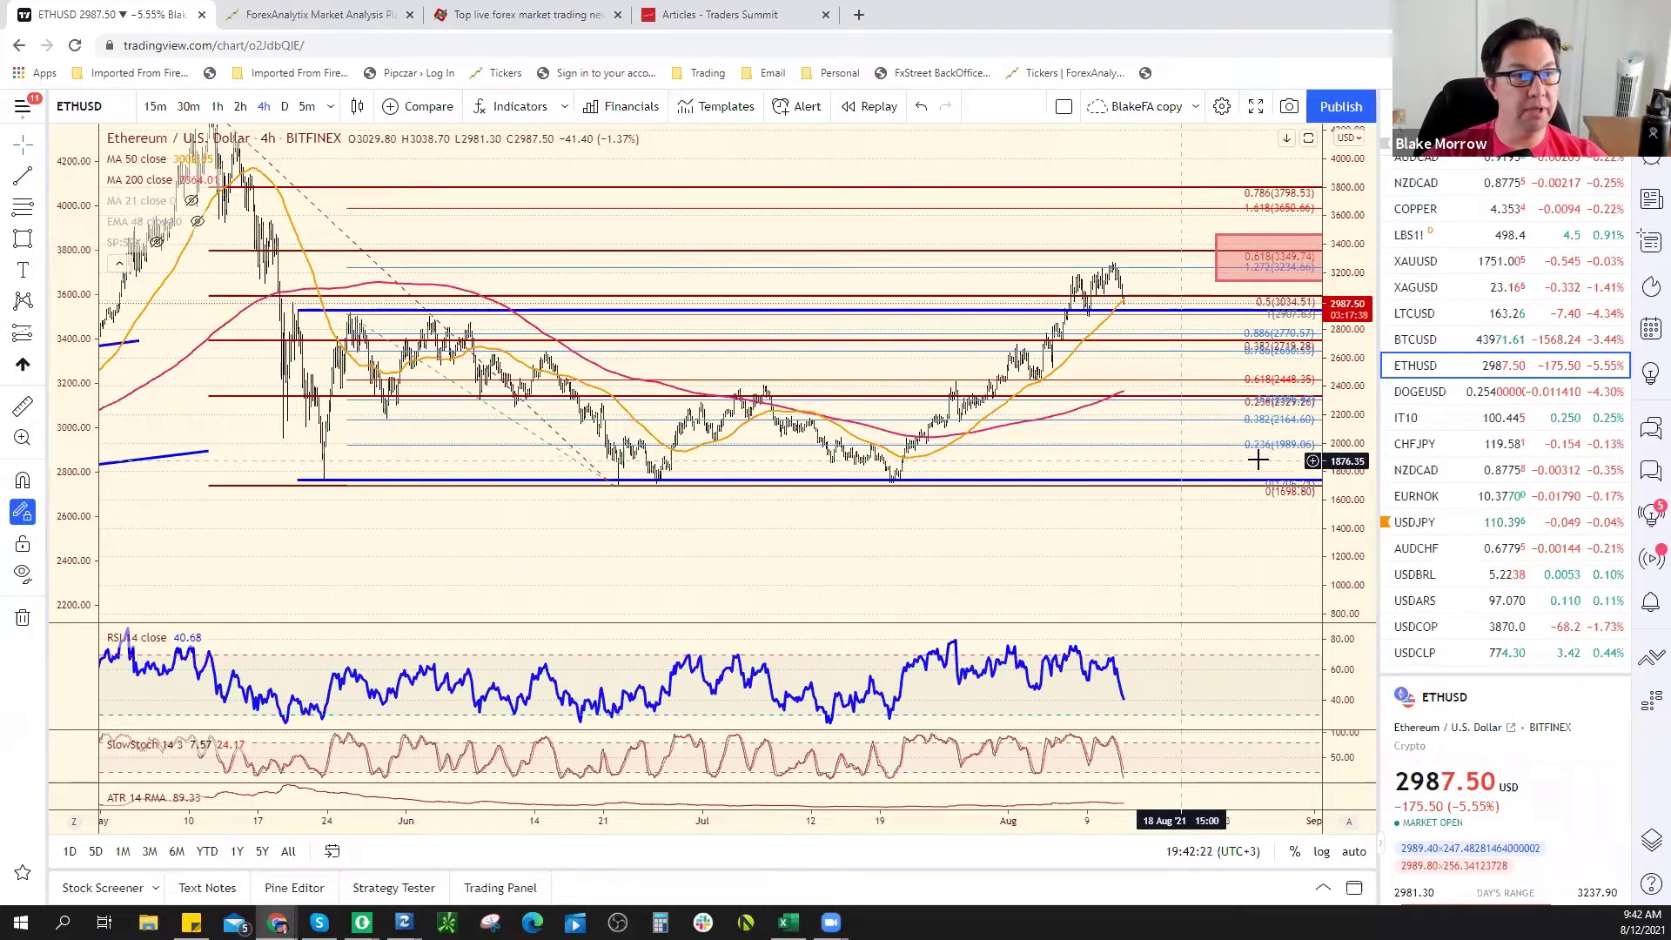
left_click(1415, 339)
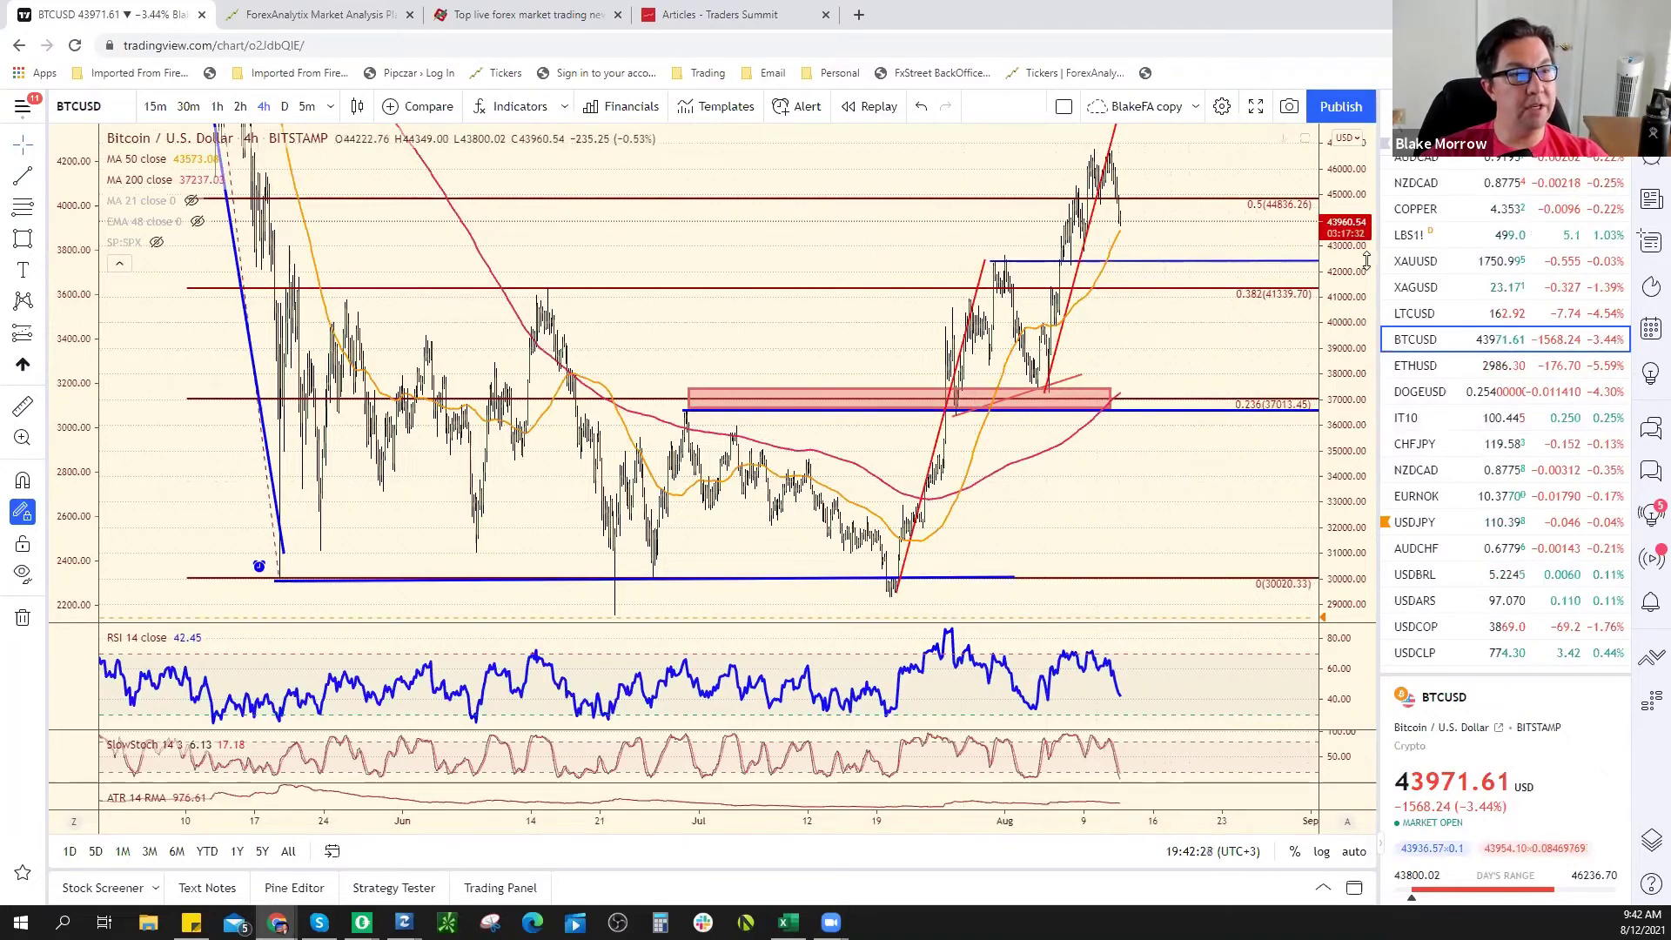
Compress the BTCUSD price scale and raise the blue horizontal level to about 42,300
left_click_drag(1360, 413, 1352, 422)
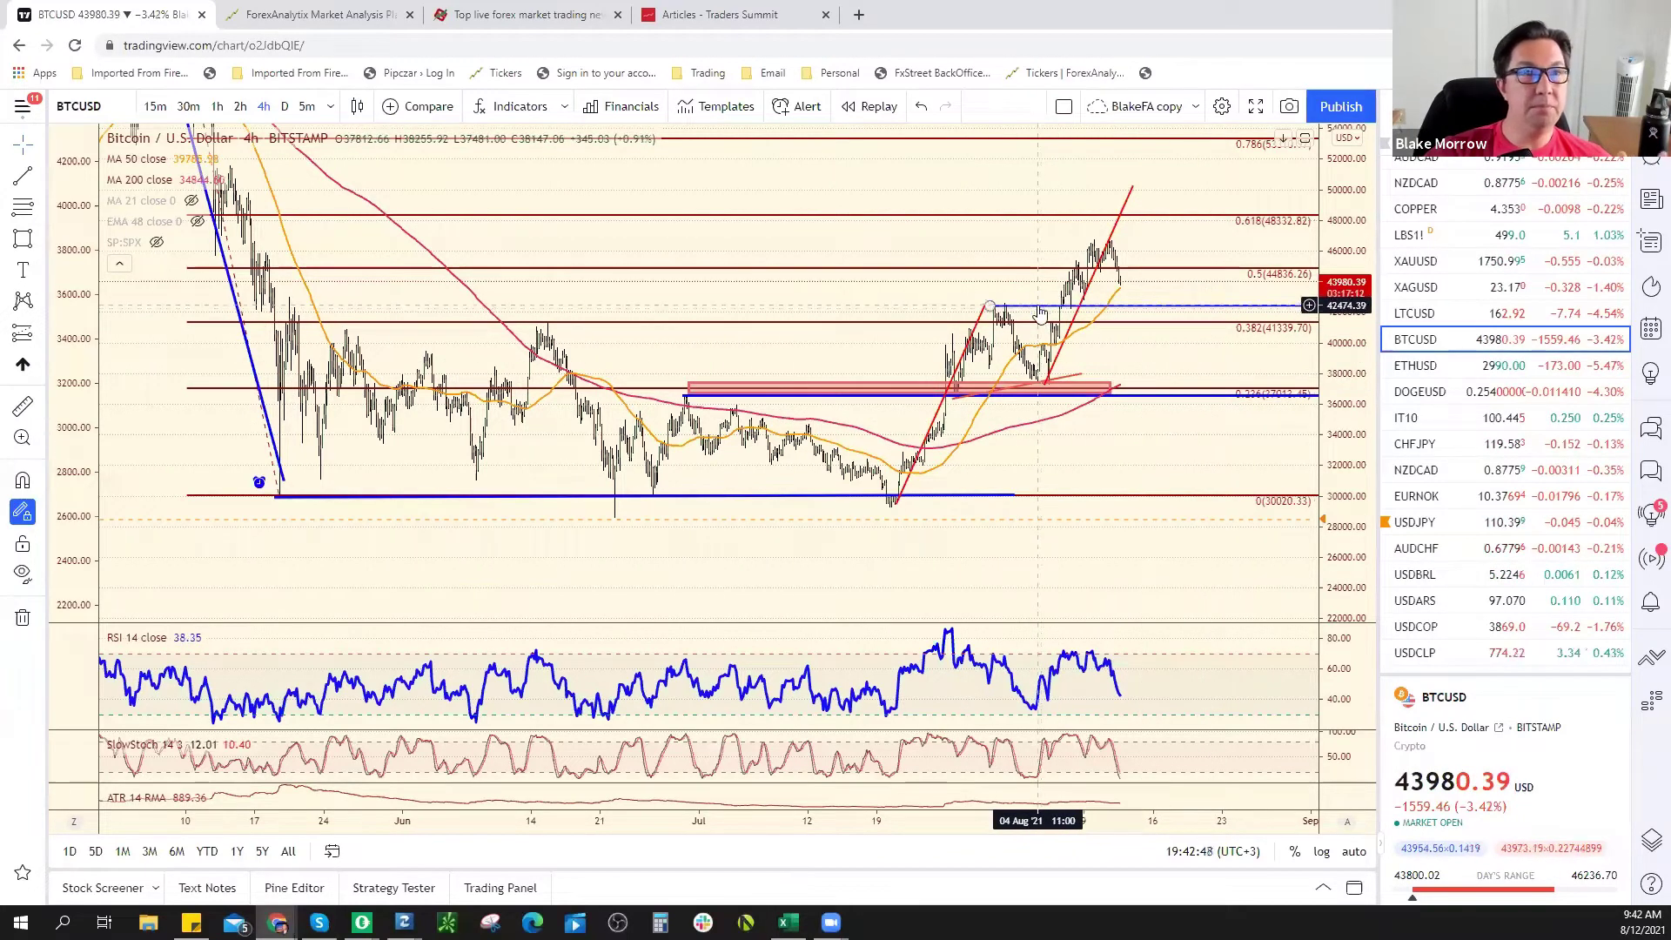
left_click_drag(1041, 310, 1019, 308)
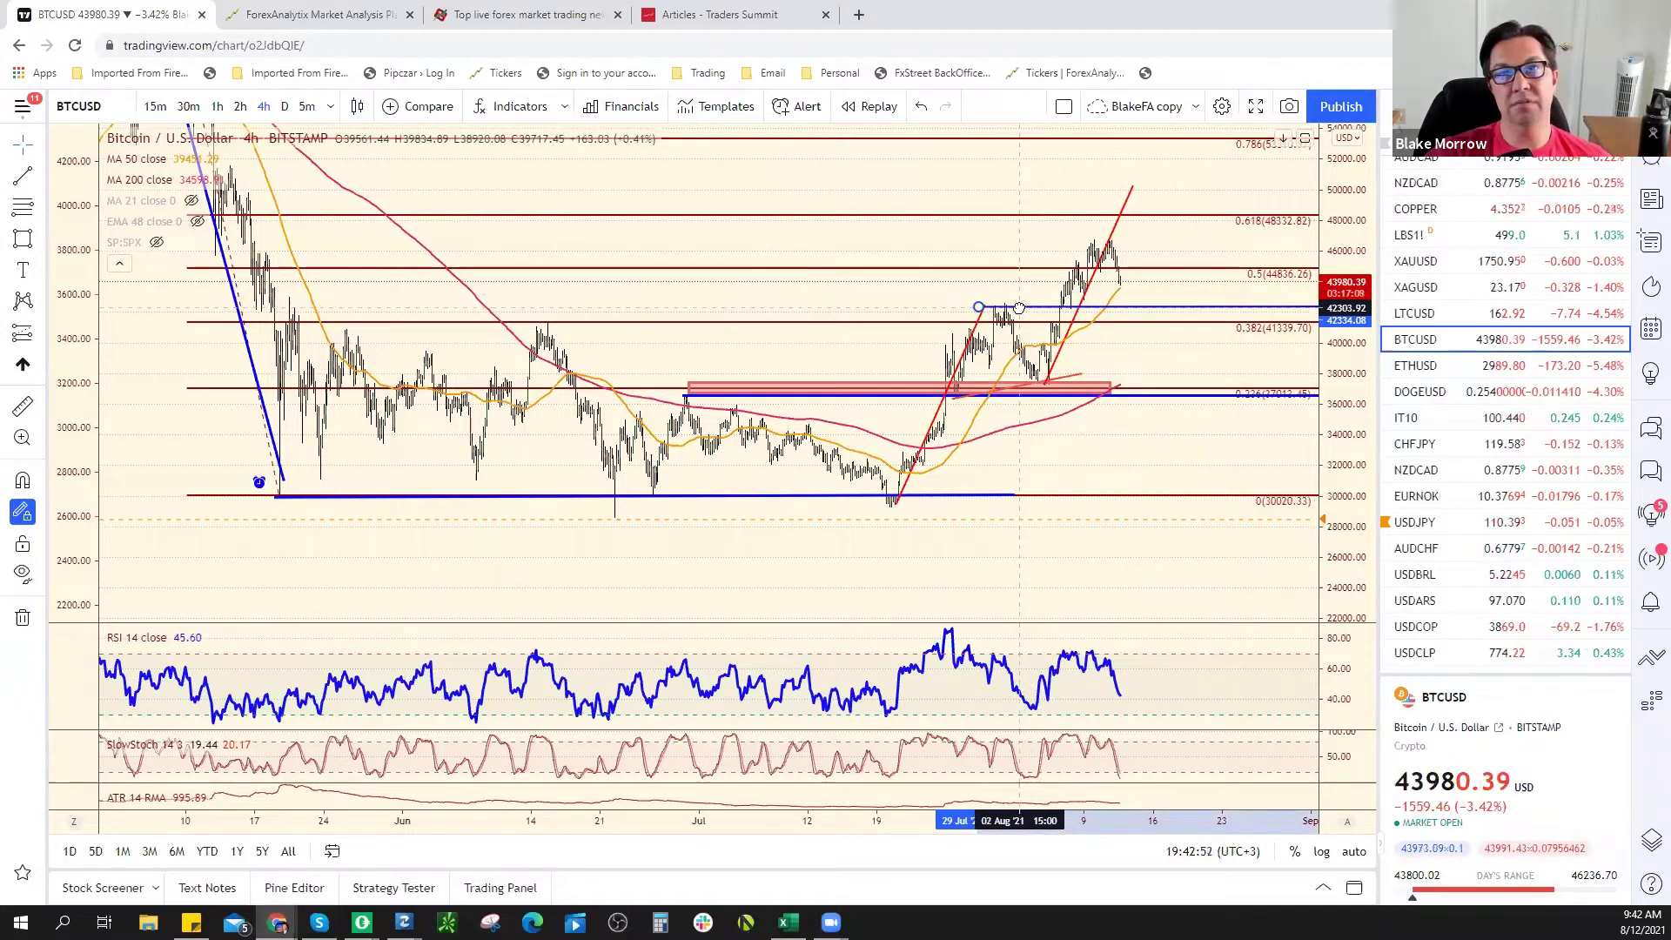
left_click(1023, 322)
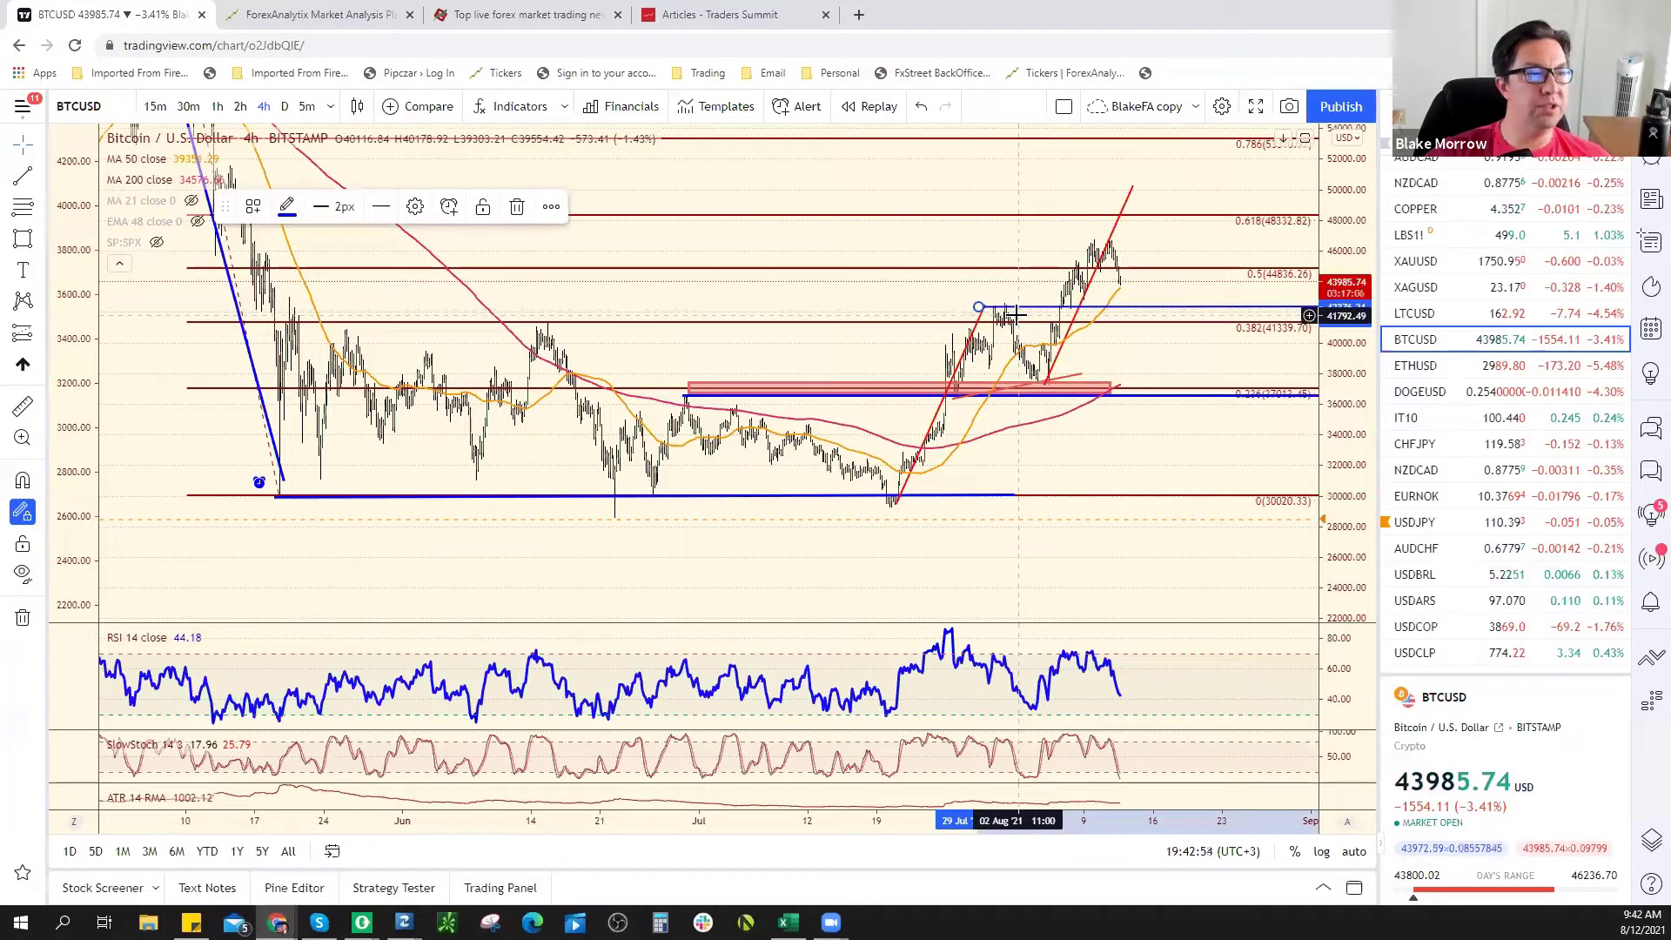